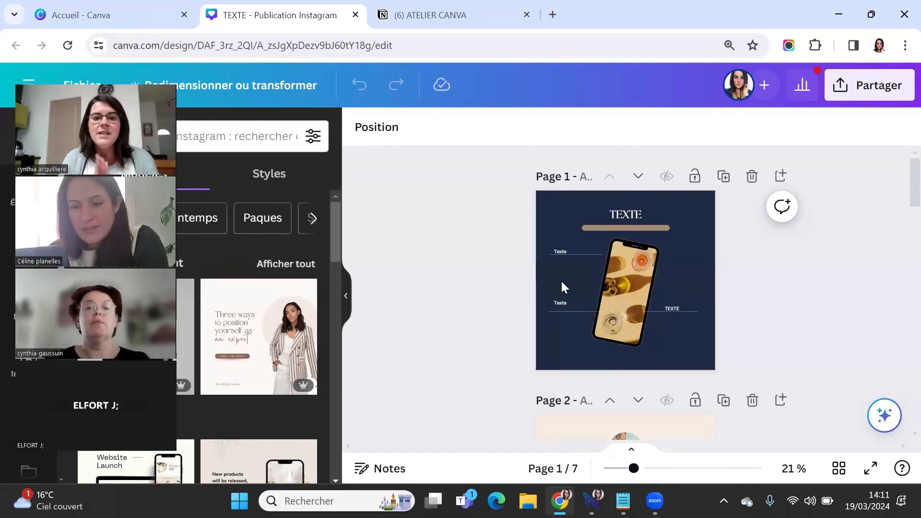
click(562, 286)
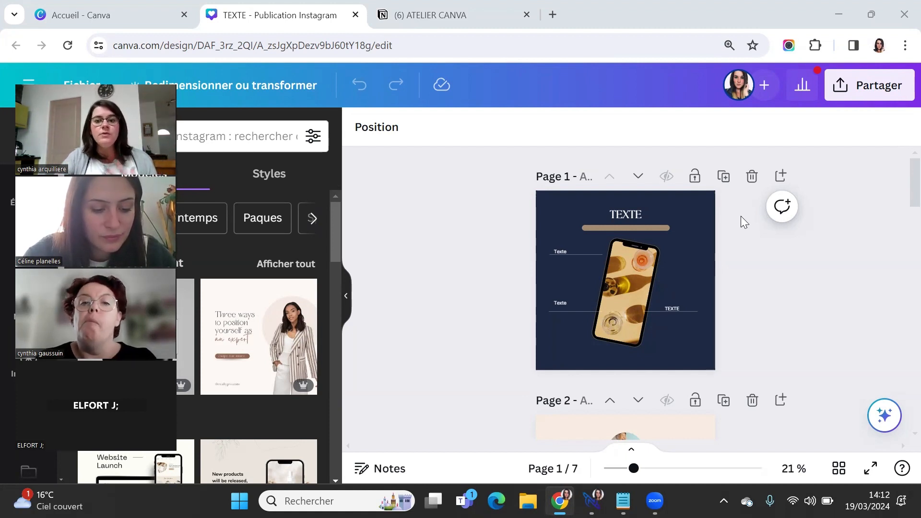
click(626, 213)
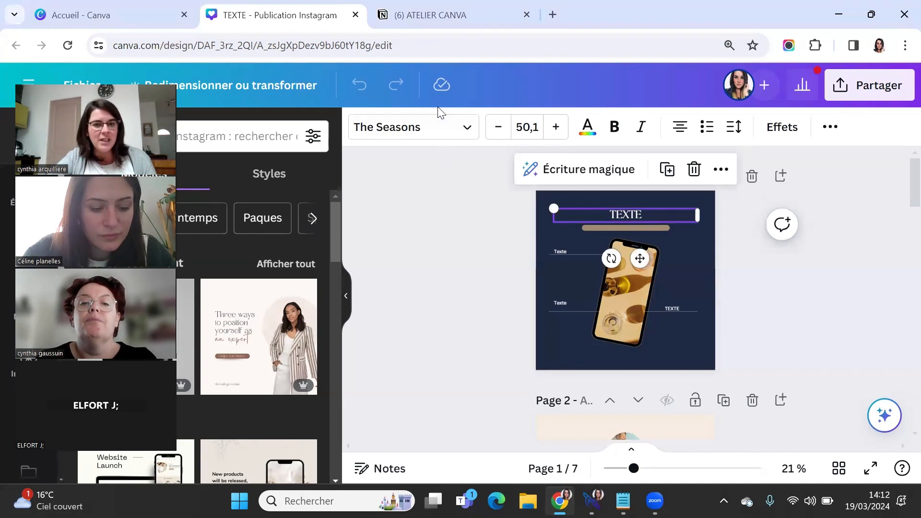
click(697, 355)
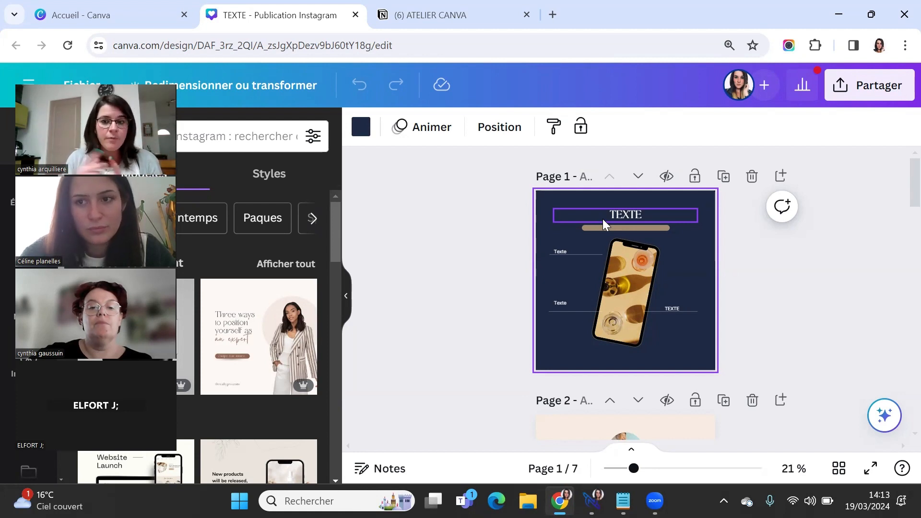
Set the background of page 2 to the brown colour from the document colours
scroll(767, 286, down, 5)
scroll(768, 288, down, 3)
scroll(680, 265, up, 3)
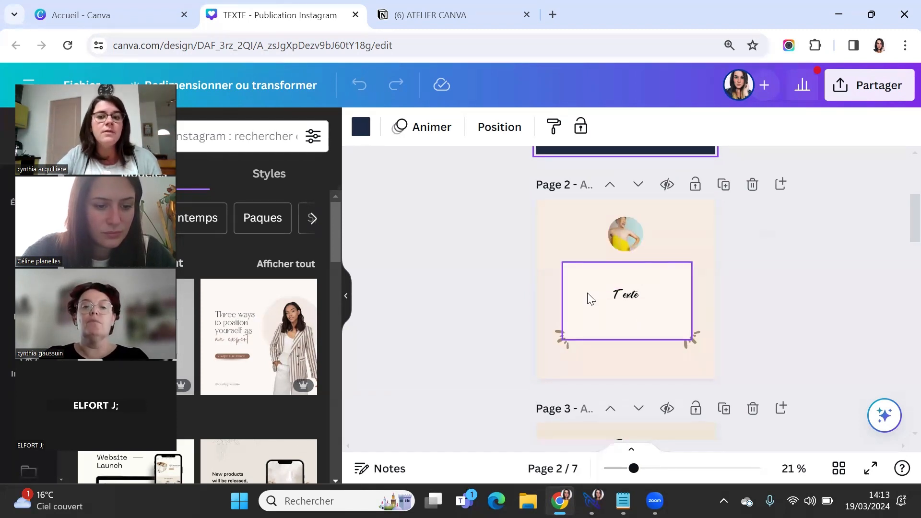
click(549, 220)
click(356, 137)
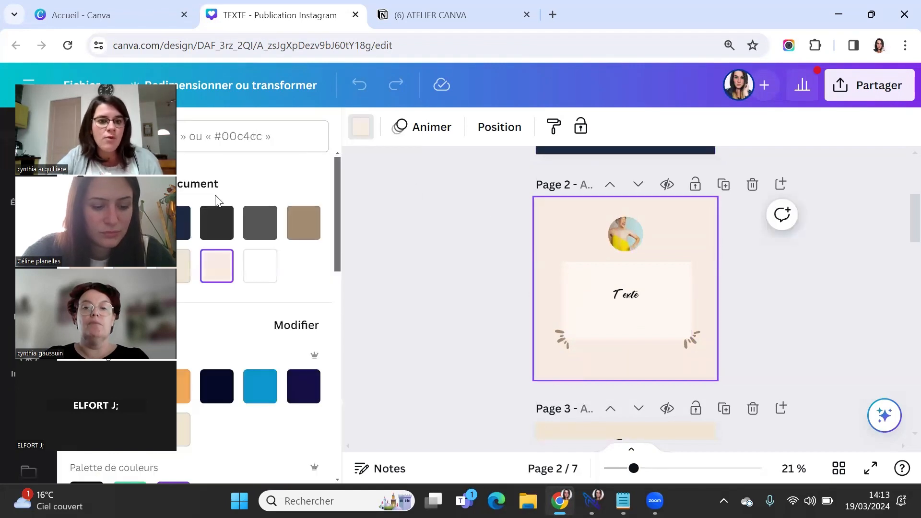
click(302, 223)
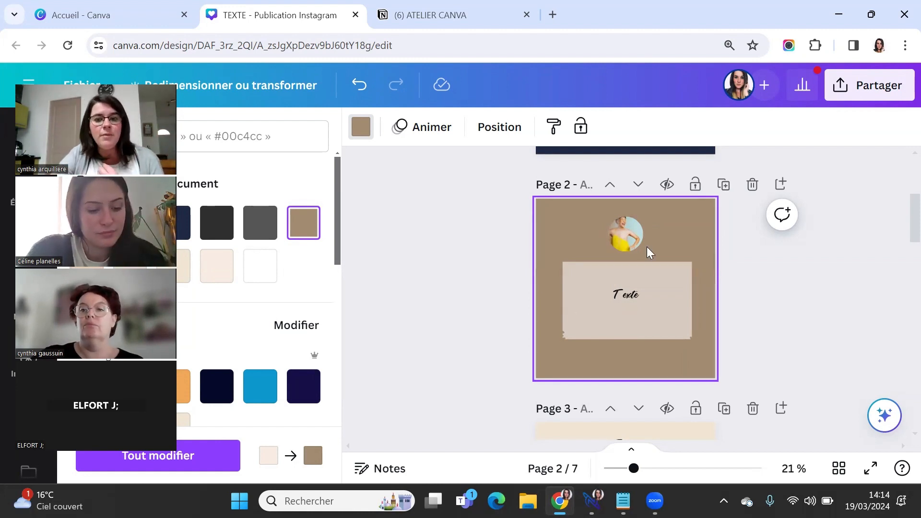
Review the colours and layouts of the Instagram template pages, from page 2 through page 5 and back to page 1
scroll(623, 293, down, 3)
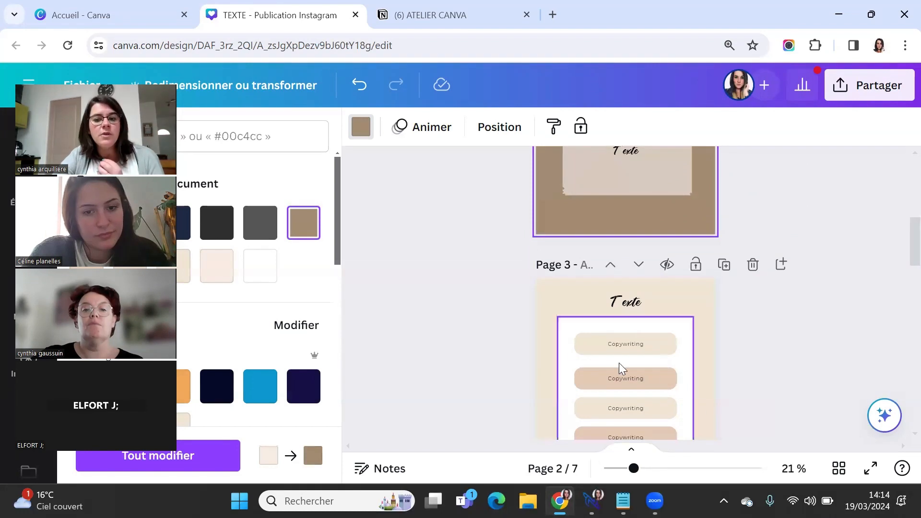
scroll(649, 364, down, 2)
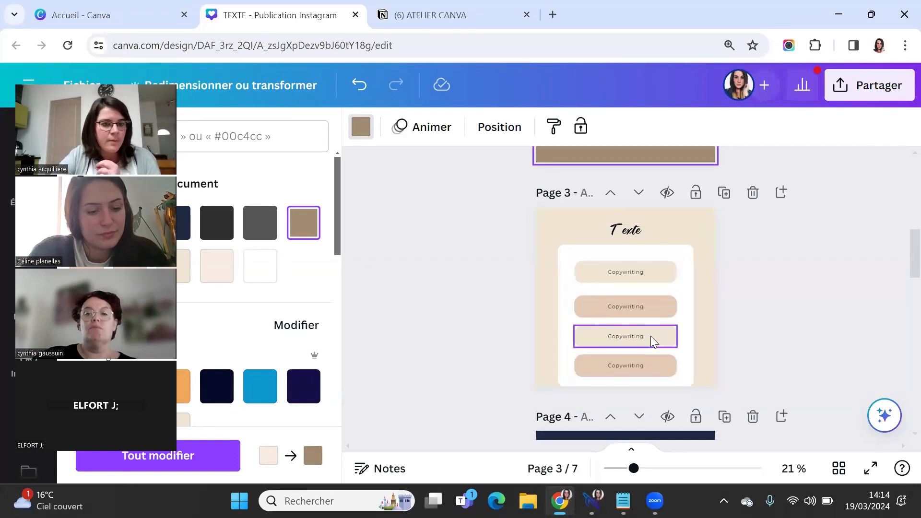
scroll(651, 339, down, 6)
scroll(677, 329, down, 3)
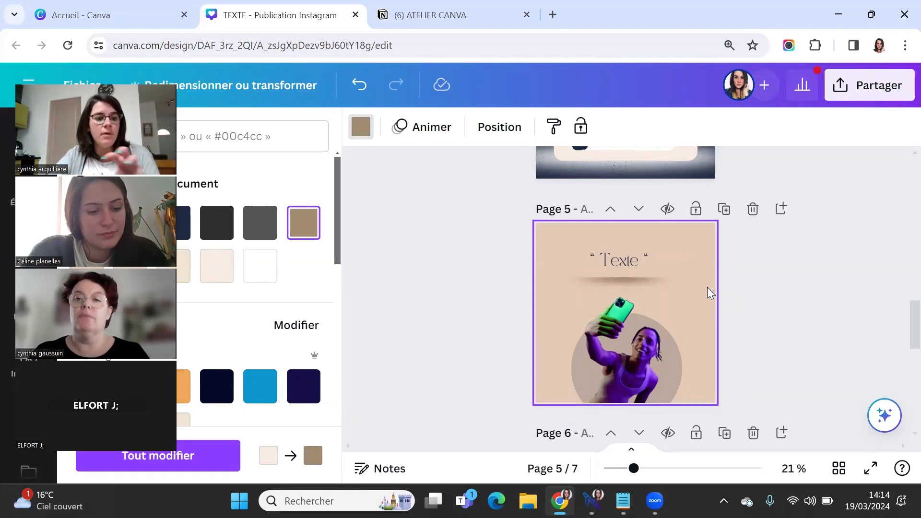
scroll(703, 278, up, 10)
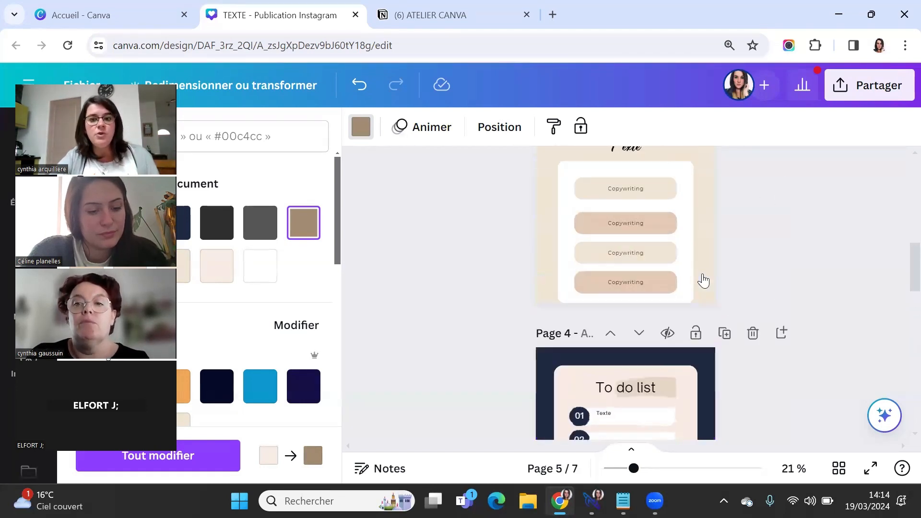
scroll(617, 169, up, 2)
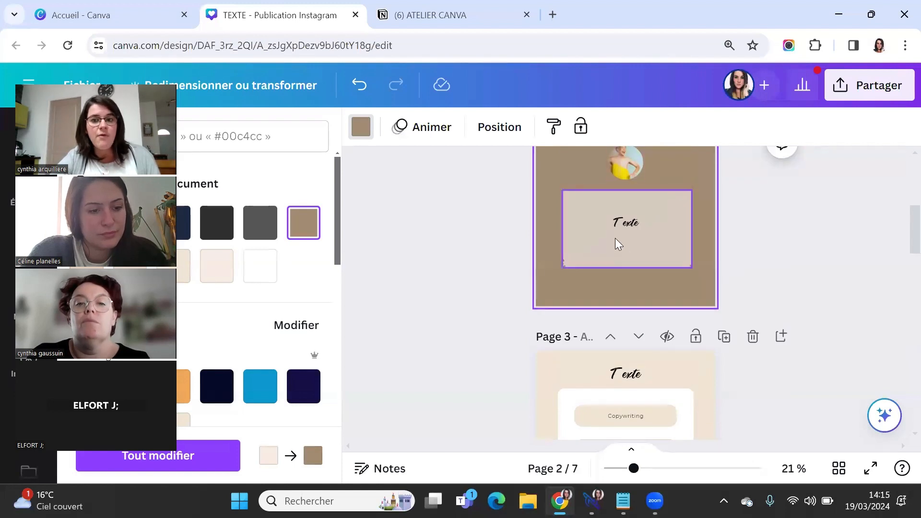
scroll(653, 263, down, 3)
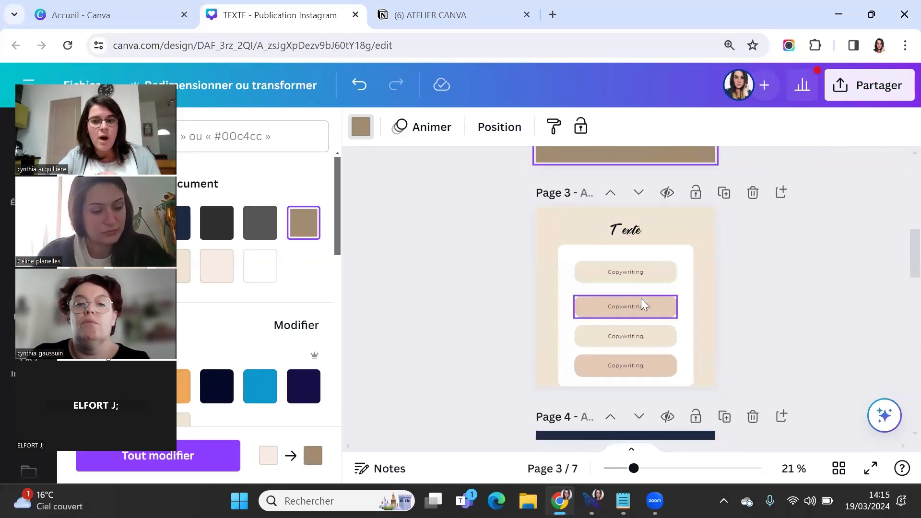
scroll(664, 374, down, 4)
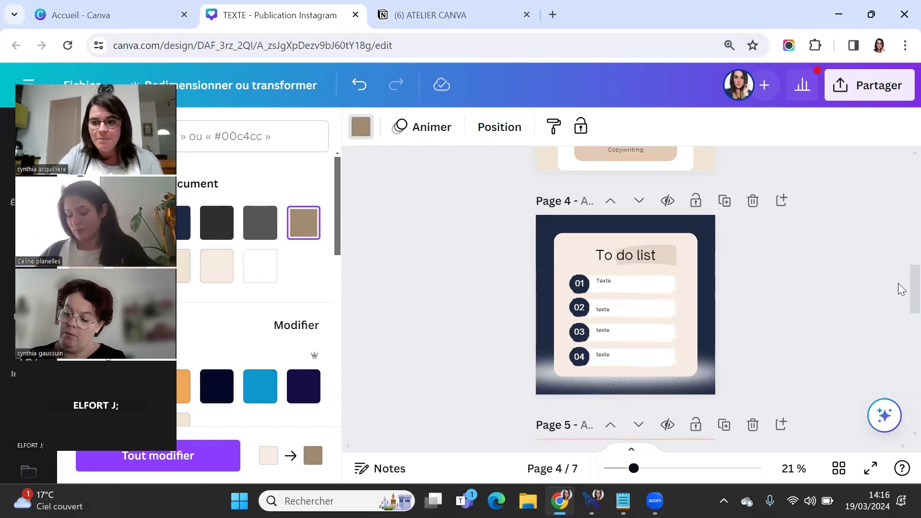
scroll(899, 288, up, 10)
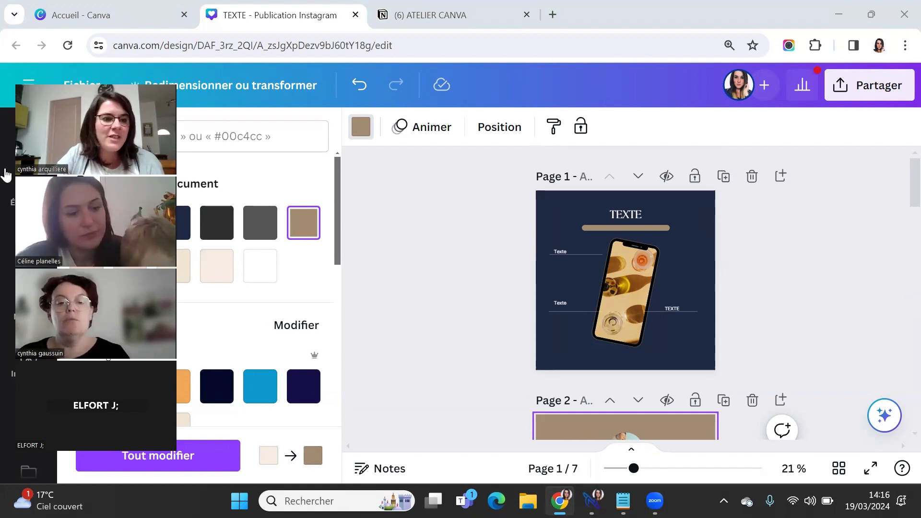
Browse the complete collection of recently used elements
click(8, 174)
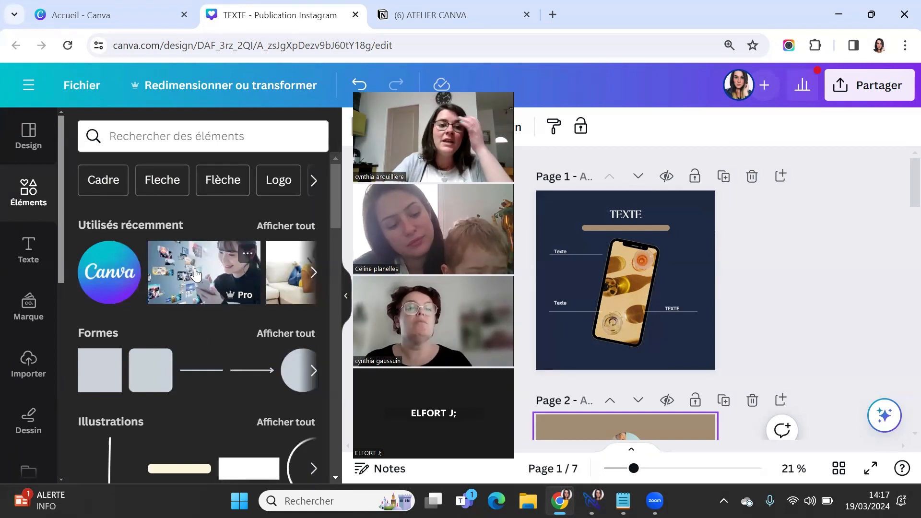
click(286, 226)
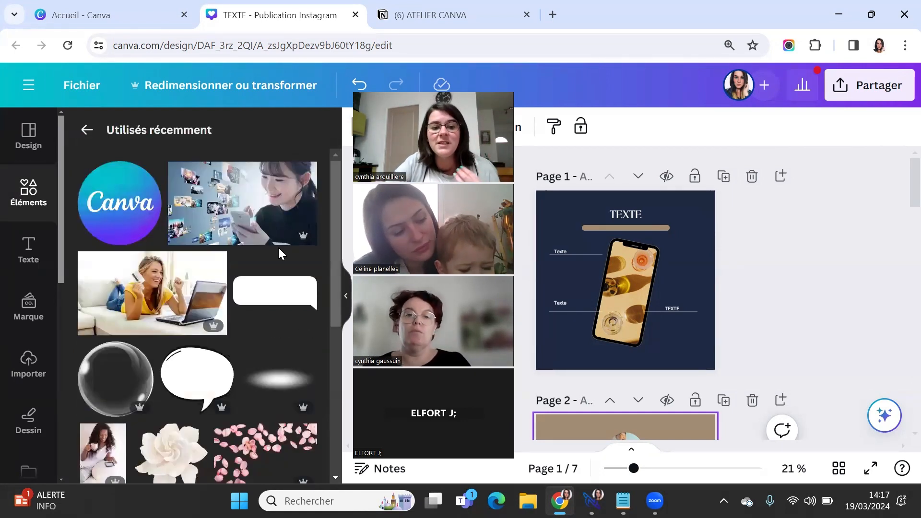
scroll(239, 303, down, 6)
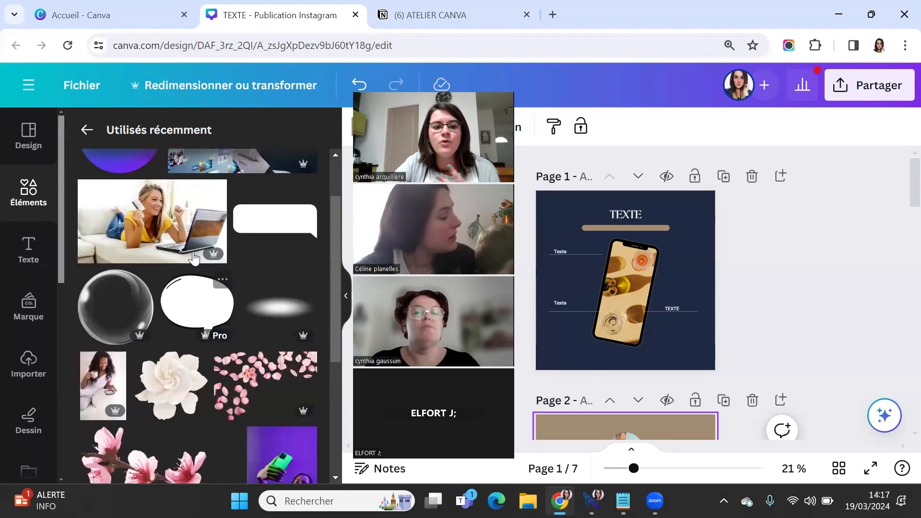
scroll(174, 301, down, 10)
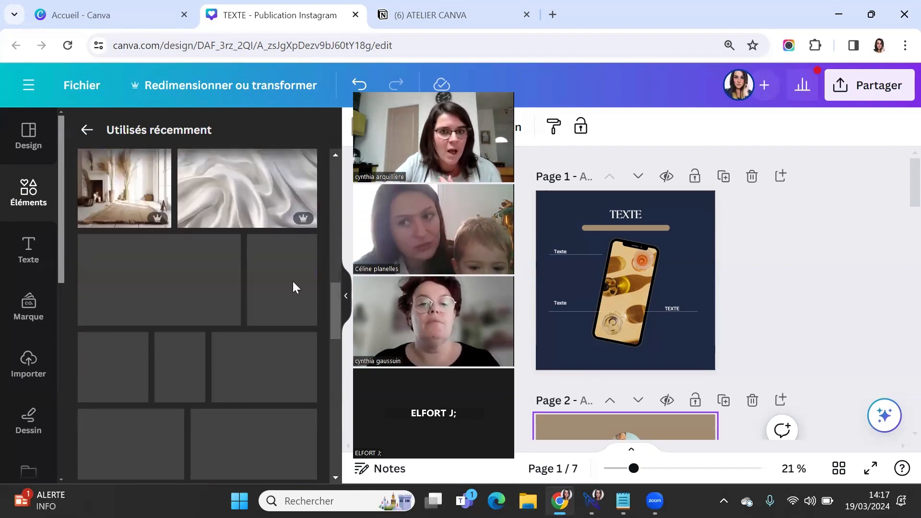
drag(434, 96, 149, 89)
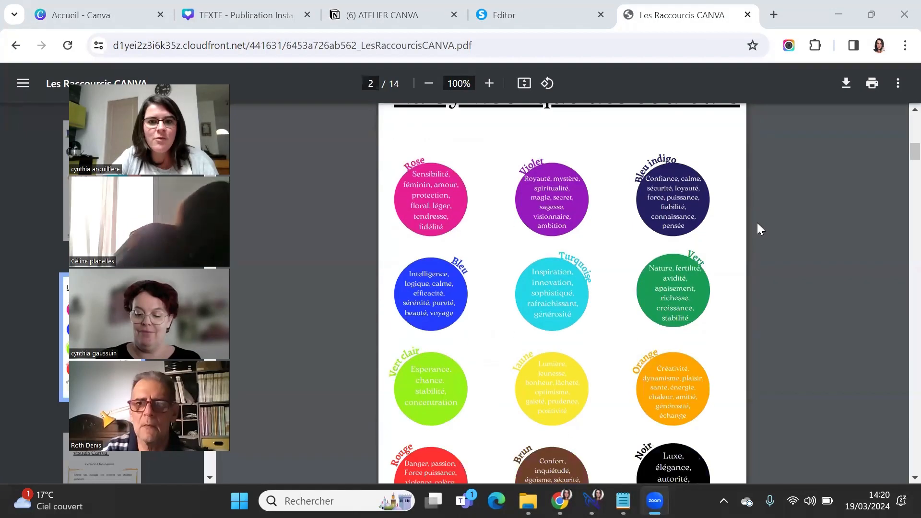
Examine the colour symbolism chart on page 2 of the Les Raccourcis CANVA PDF
scroll(760, 228, up, 2)
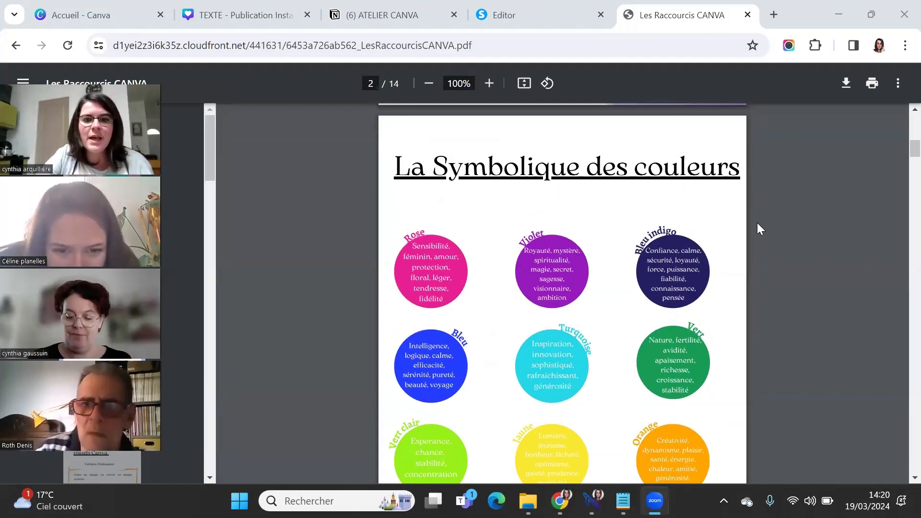
scroll(756, 223, down, 2)
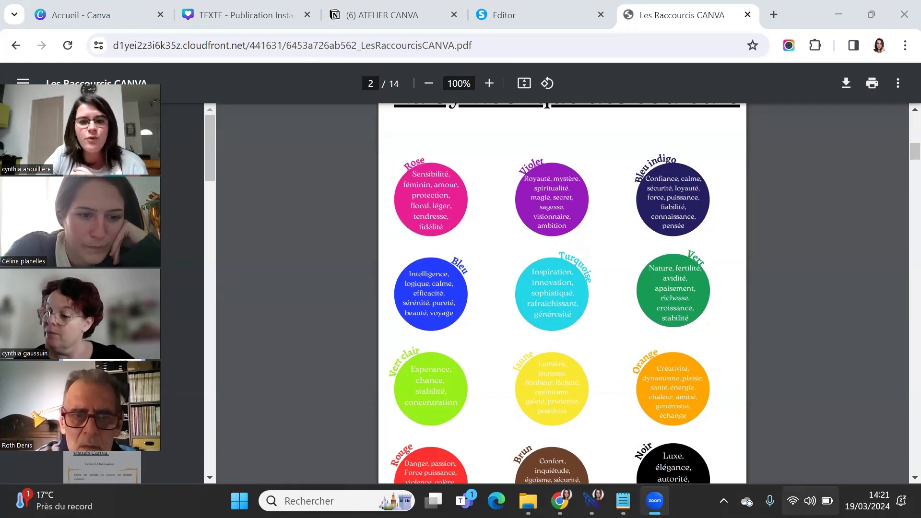
scroll(800, 338, down, 3)
scroll(755, 400, up, 1)
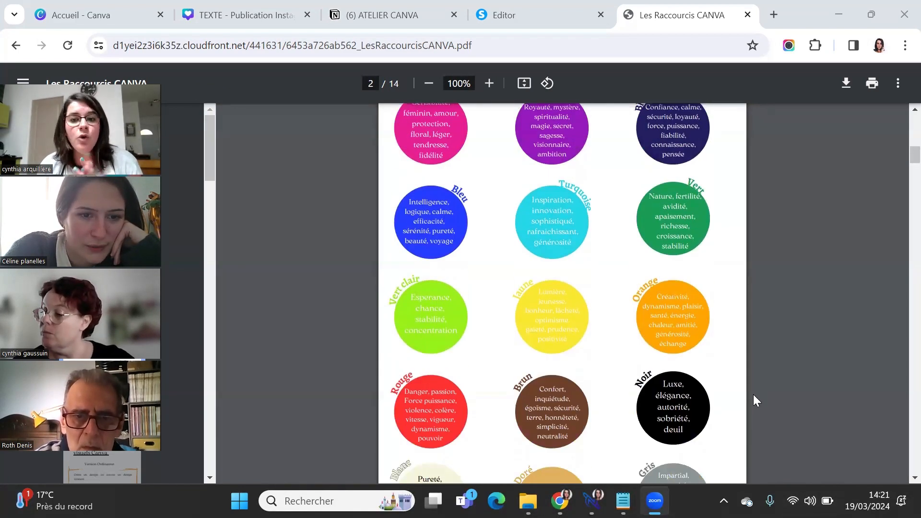
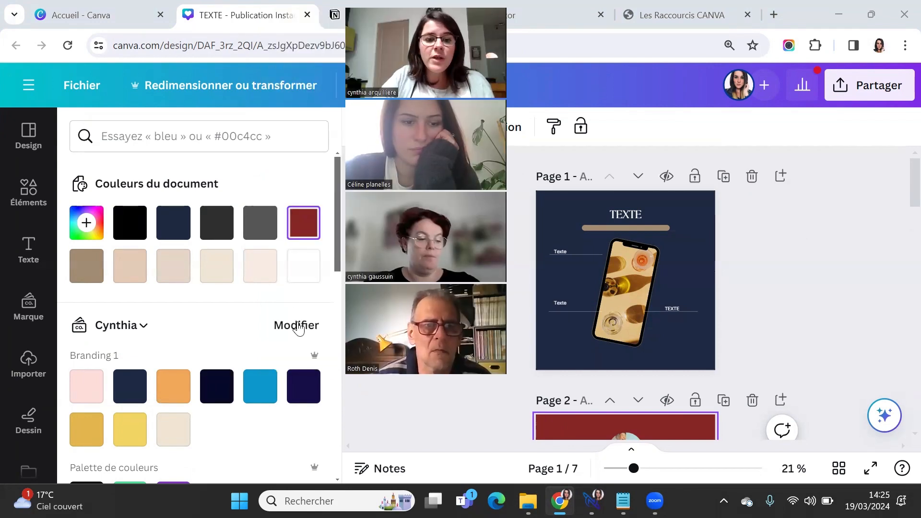
Add a muted rose-red colour to the Branding 1 brand palette and save the palette
click(296, 326)
click(213, 367)
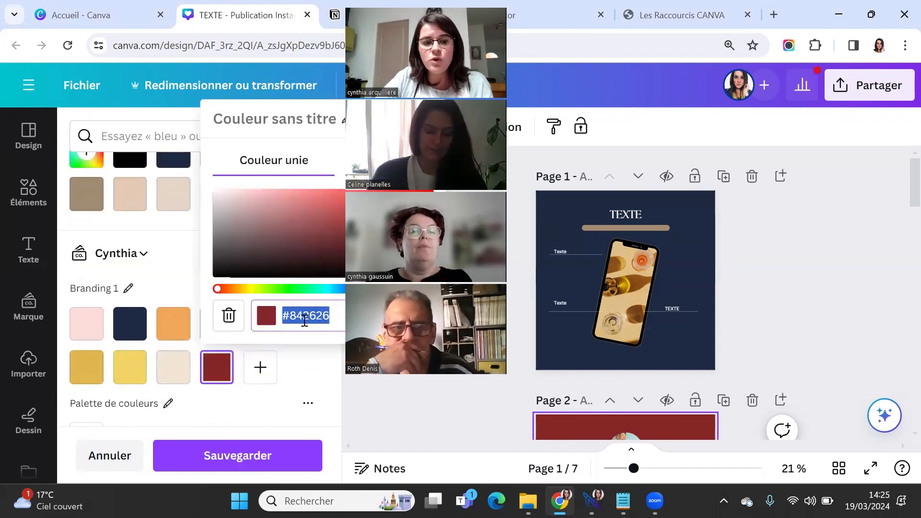
click(271, 206)
click(319, 210)
click(333, 346)
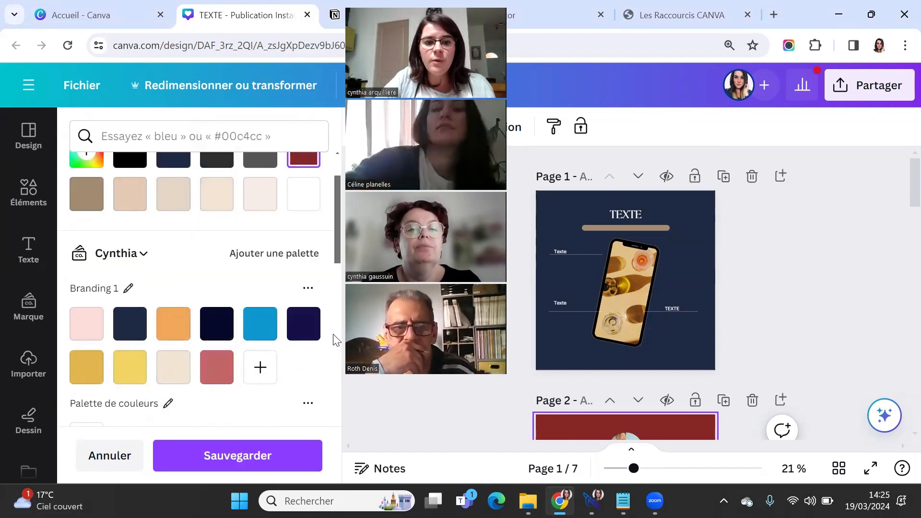
click(263, 454)
click(549, 365)
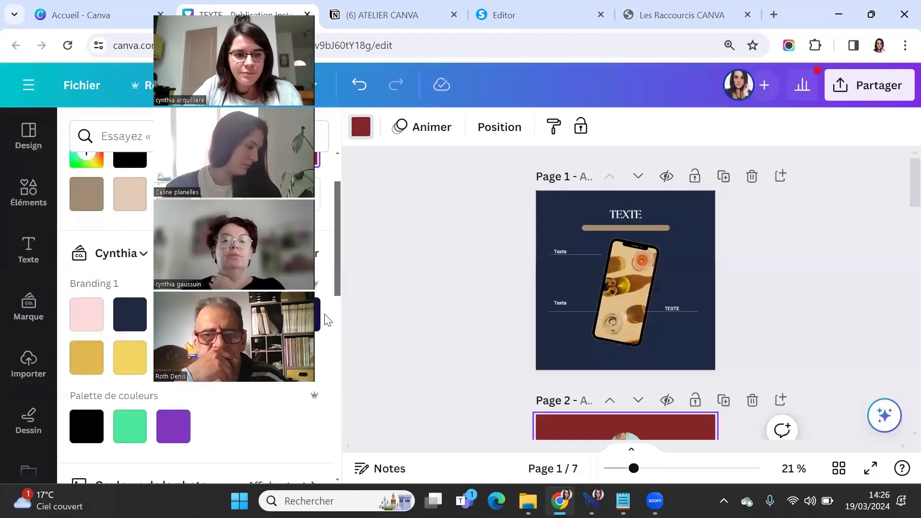
Consult the desktop margin instructions in the Les Raccourcis CANVA PDF and the colour-palette links in the web page editor
click(681, 15)
scroll(701, 238, down, 5)
scroll(701, 238, down, 3)
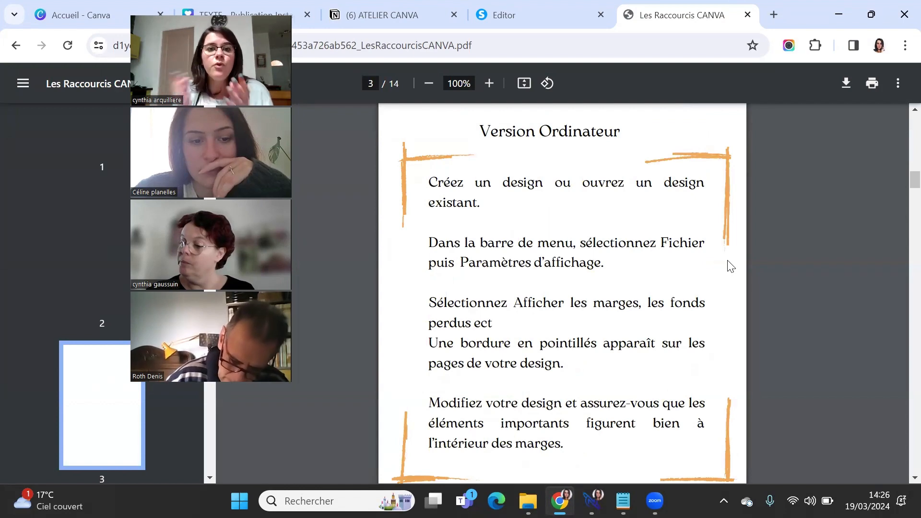
click(560, 4)
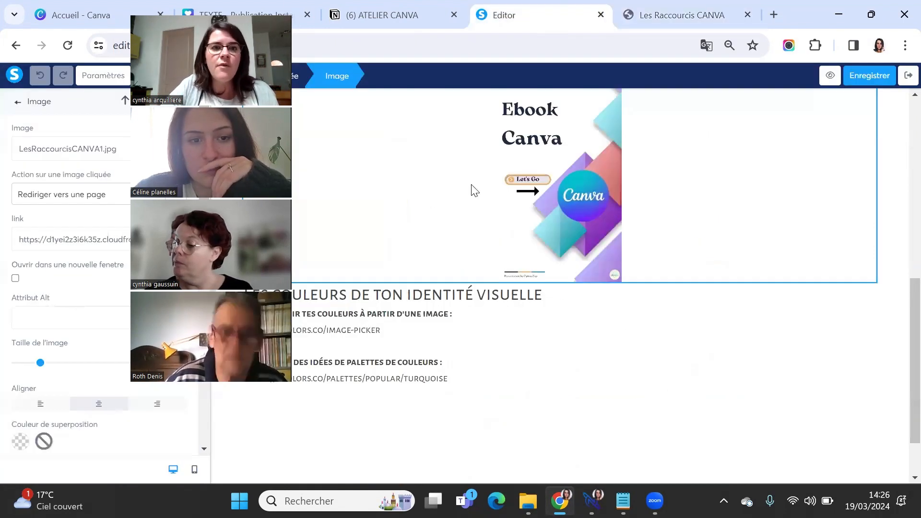
Return to the Instagram design, create a copy of all pages resized to Publication Facebook (Paysage), and open the copy
click(248, 3)
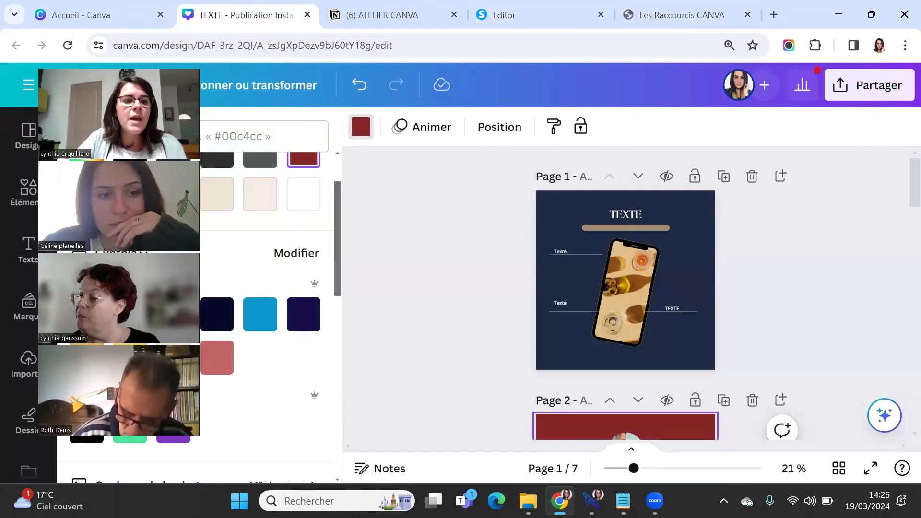
click(242, 88)
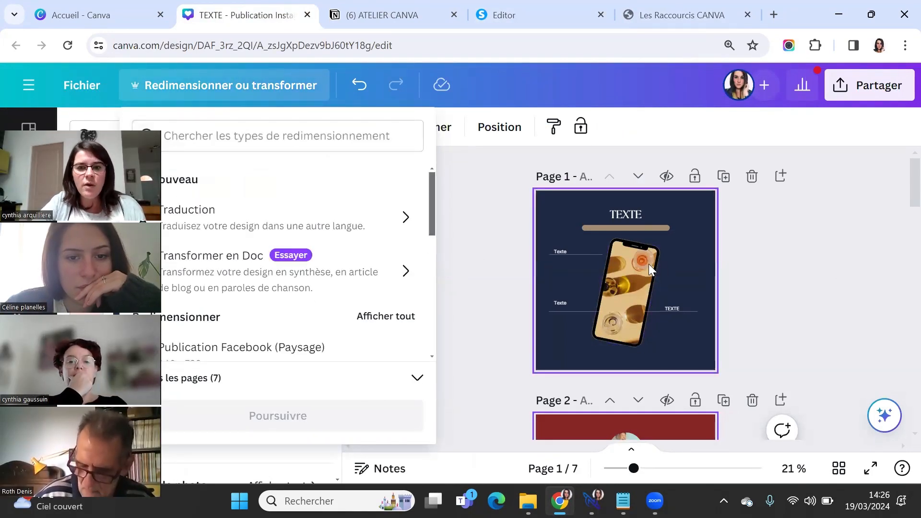
scroll(431, 221, down, 4)
click(178, 190)
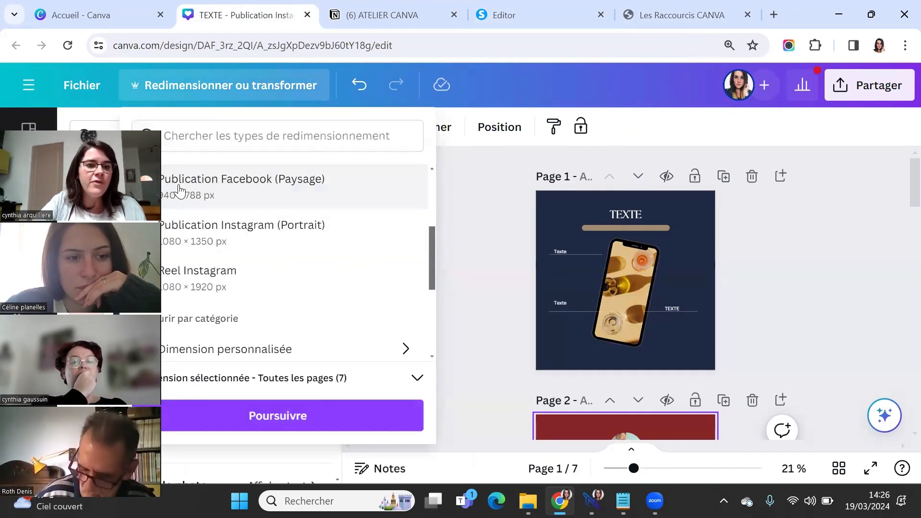
click(288, 427)
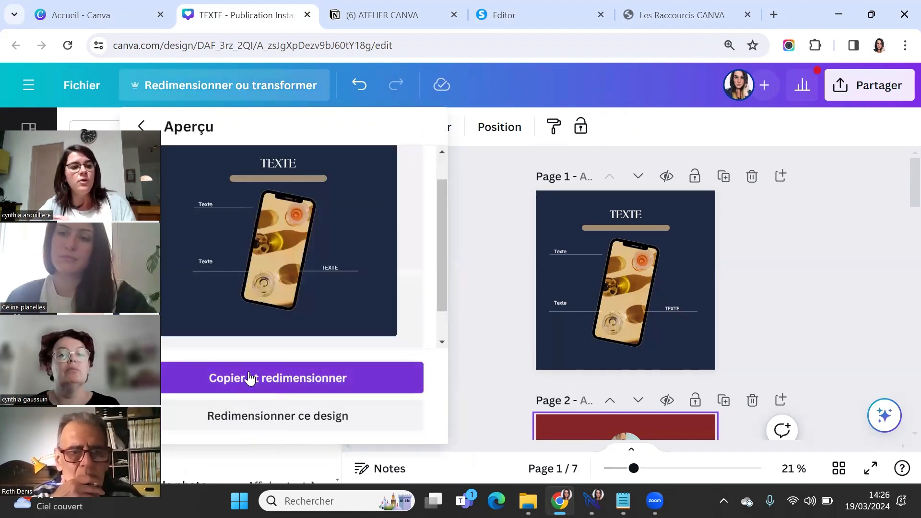
click(249, 379)
click(291, 247)
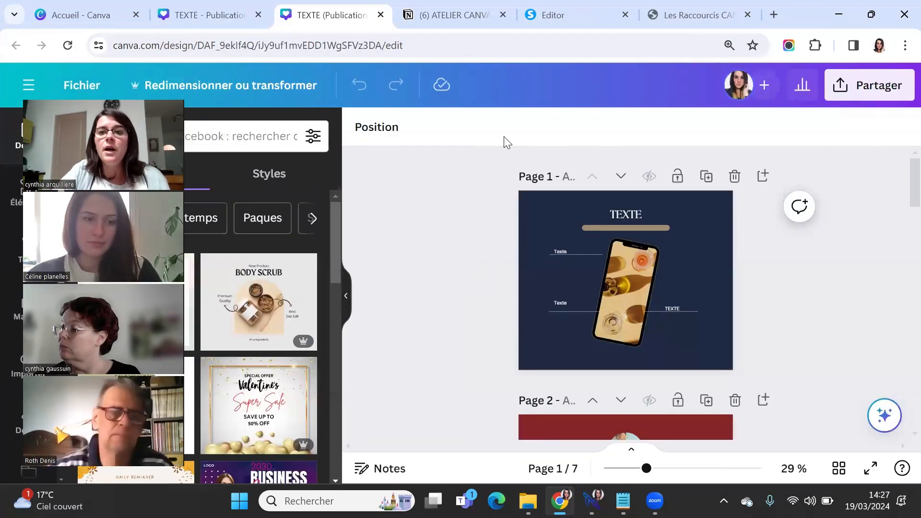
Consult the post, carousel and reel cover dimensions on page 12 of the Les Raccourcis CANVA PDF
click(697, 15)
scroll(638, 279, down, 20)
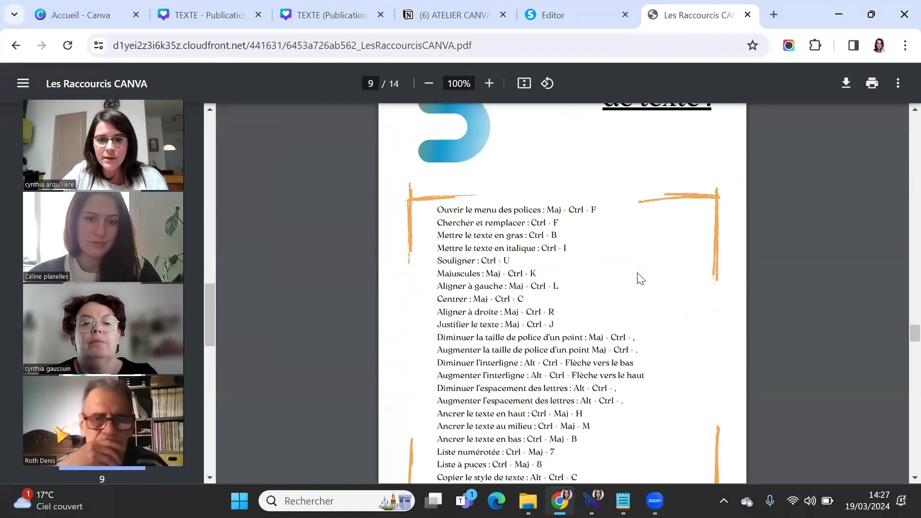
scroll(640, 278, down, 20)
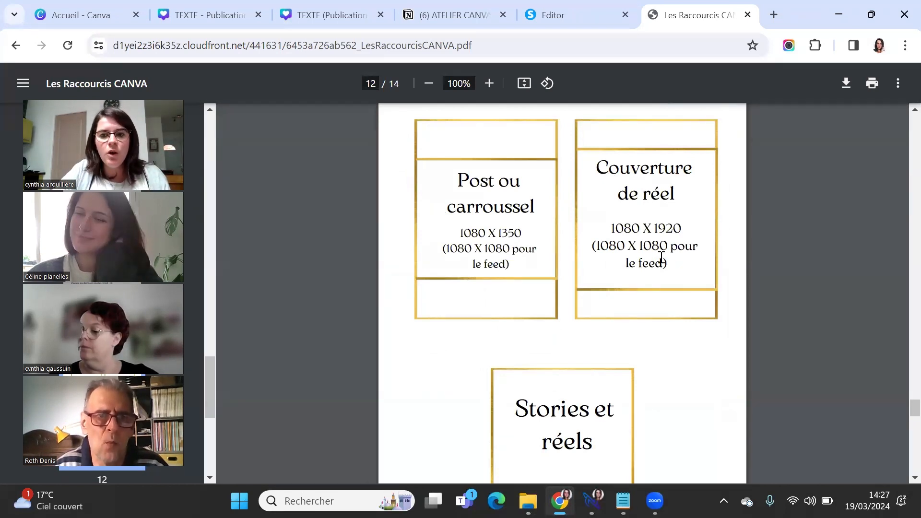
Check the Stories et réels dimensions in the PDF and review all suggested resize formats for the Instagram design
scroll(665, 264, down, 2)
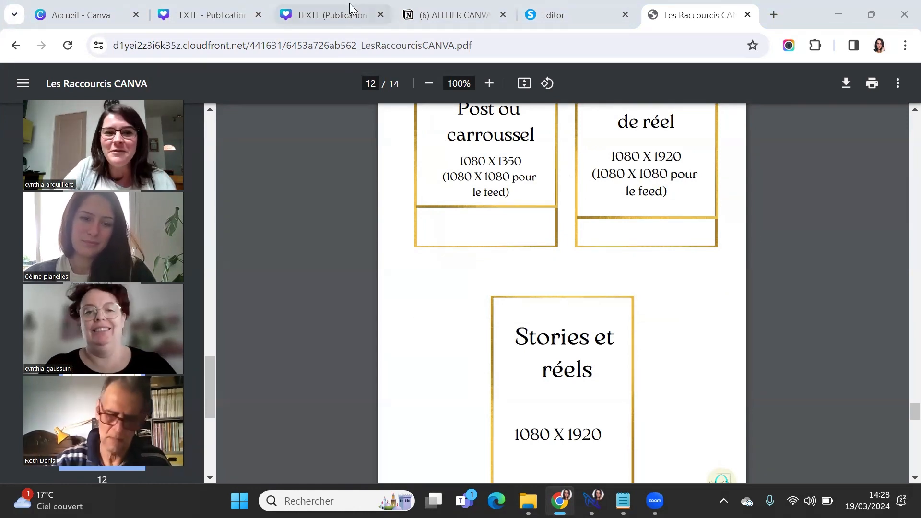
click(196, 19)
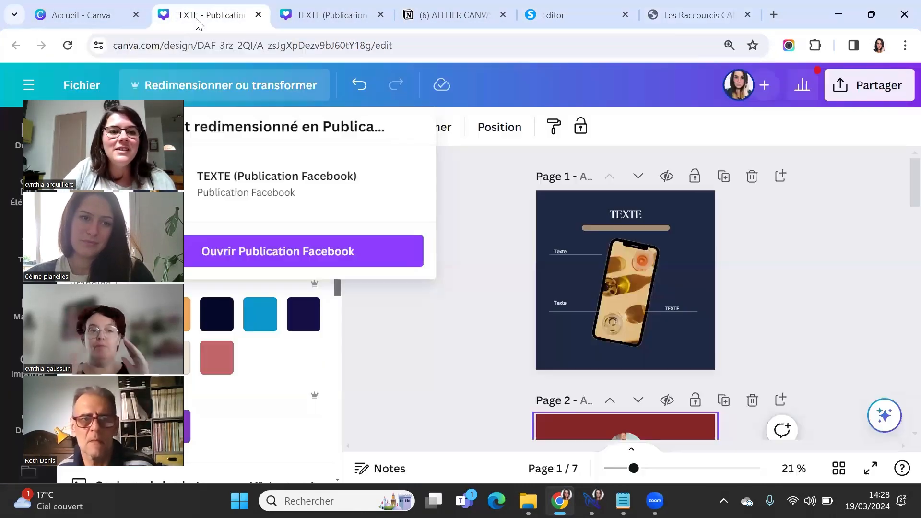
click(232, 89)
scroll(375, 239, down, 3)
click(392, 174)
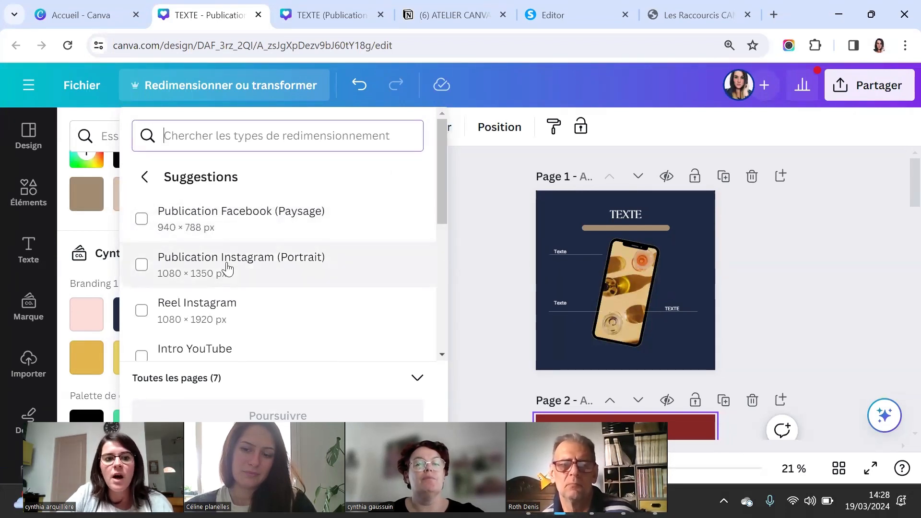
scroll(227, 269, down, 6)
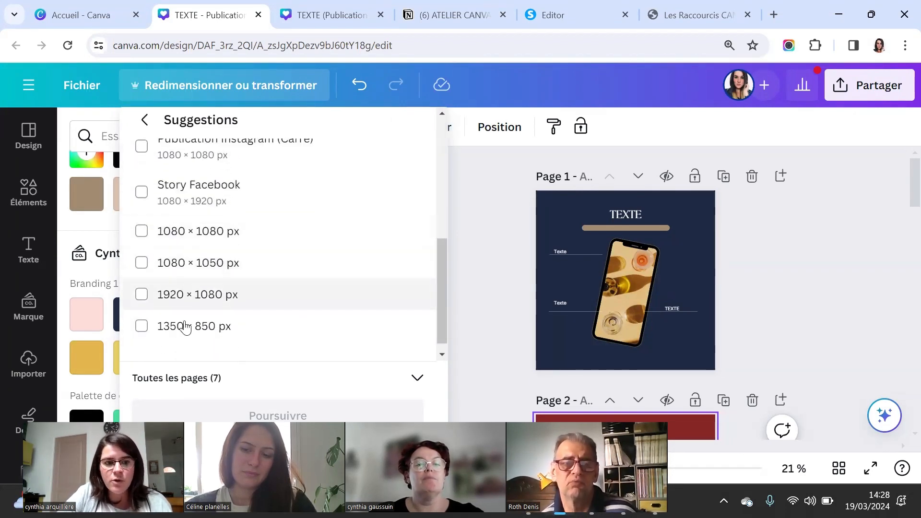
scroll(190, 292, up, 6)
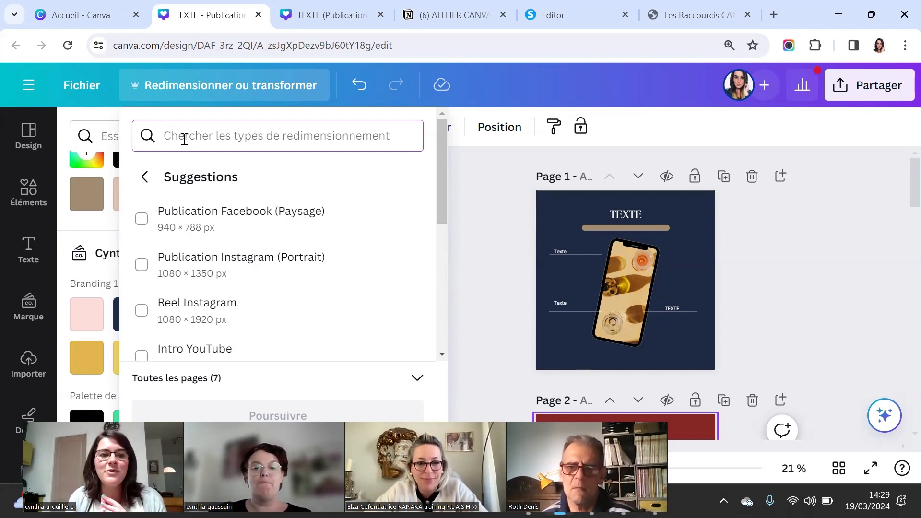
Preview all pages resized to Publication Instagram (Carré), 1080 × 1080 px, and close the resize options without applying the change
drag(442, 197, 432, 336)
scroll(220, 210, up, 3)
click(359, 277)
click(331, 414)
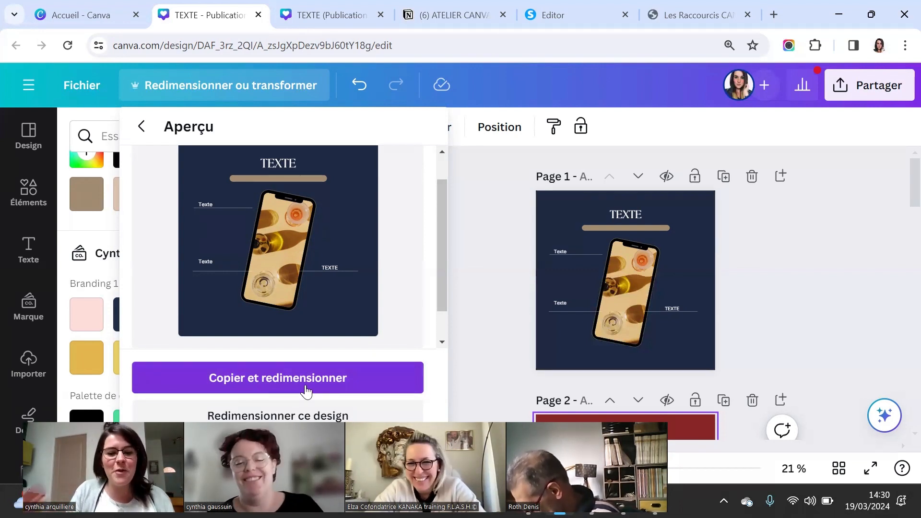
click(141, 126)
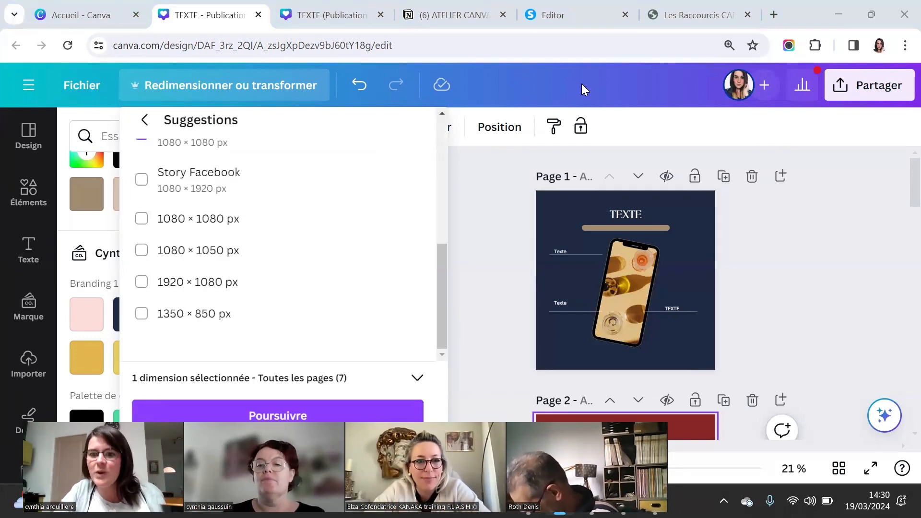
scroll(278, 216, up, 3)
click(145, 119)
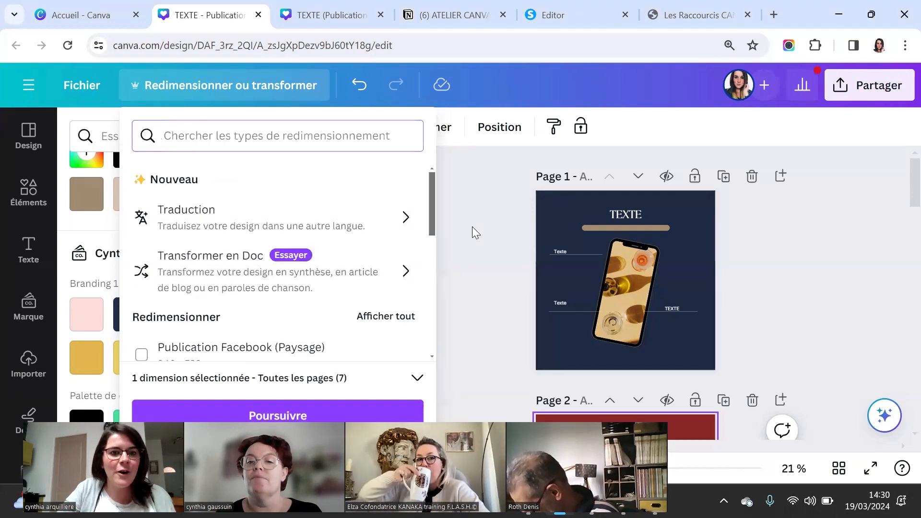
click(458, 245)
Replace the TEXTE title on page 1 with ATELIER CANVA
drag(226, 420, 354, 99)
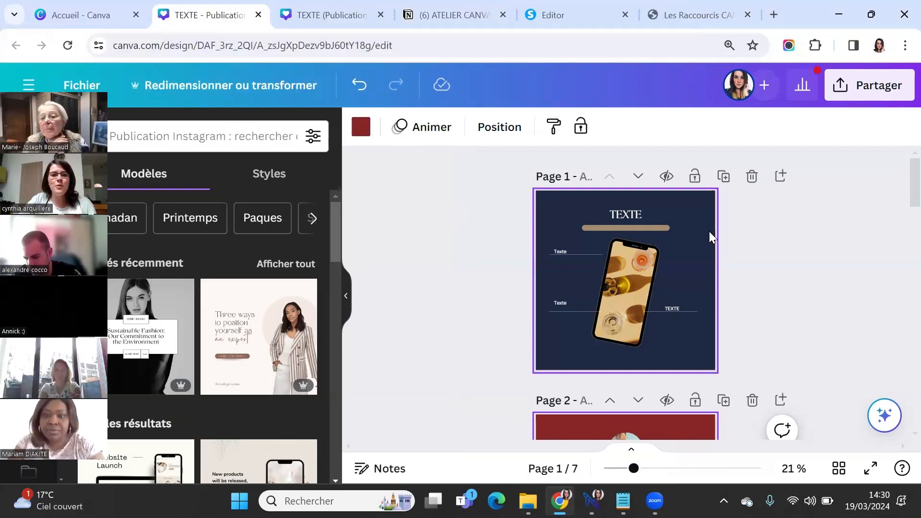
click(710, 237)
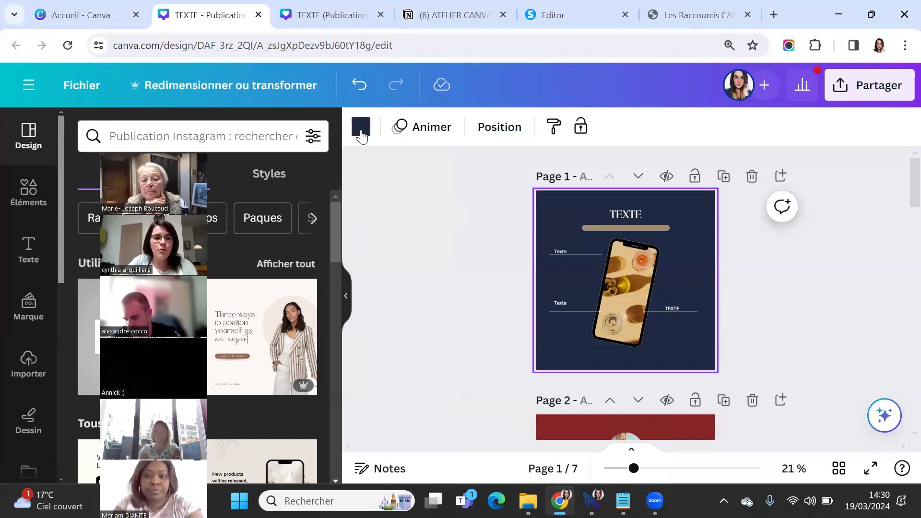
click(360, 126)
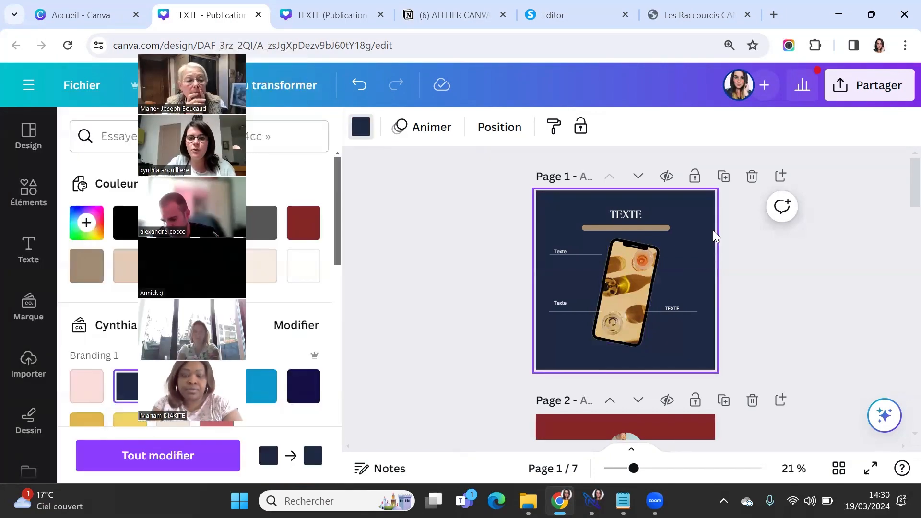
click(624, 217)
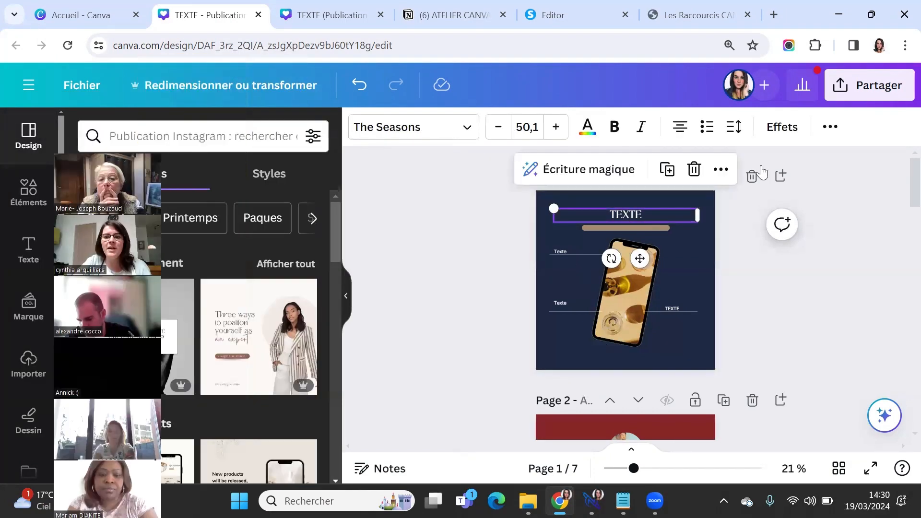
text(ATELIER CANVA)
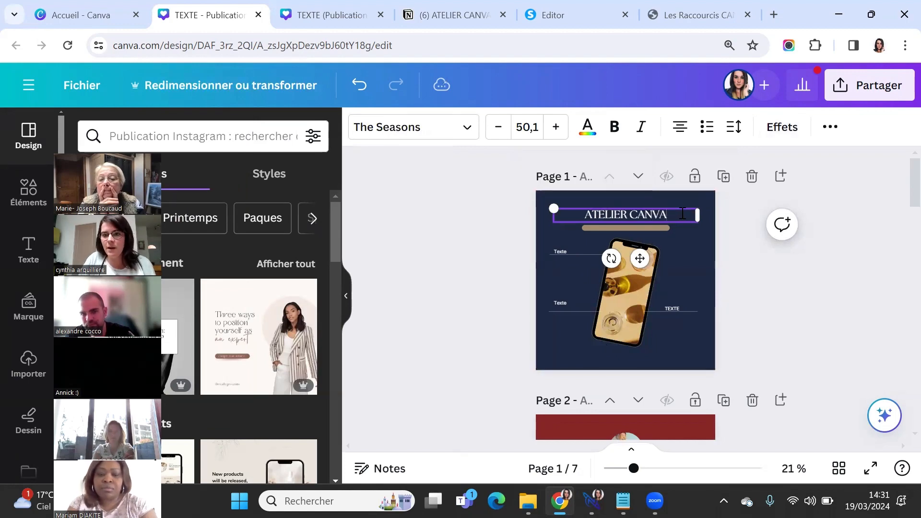
Try the Ombres, Élévation, Contour, Biseautage, Bordure, Écho and Néon effects on the ATELIER CANVA title
click(769, 133)
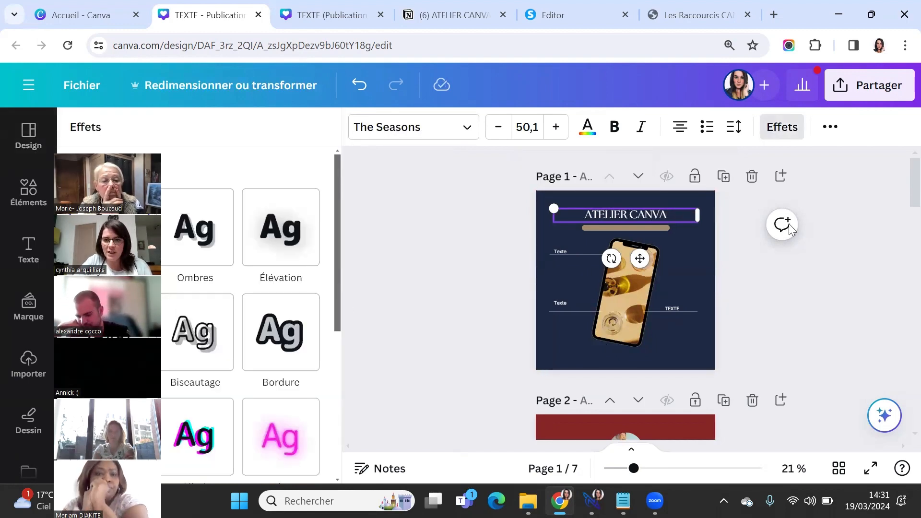
click(194, 227)
click(268, 228)
click(109, 383)
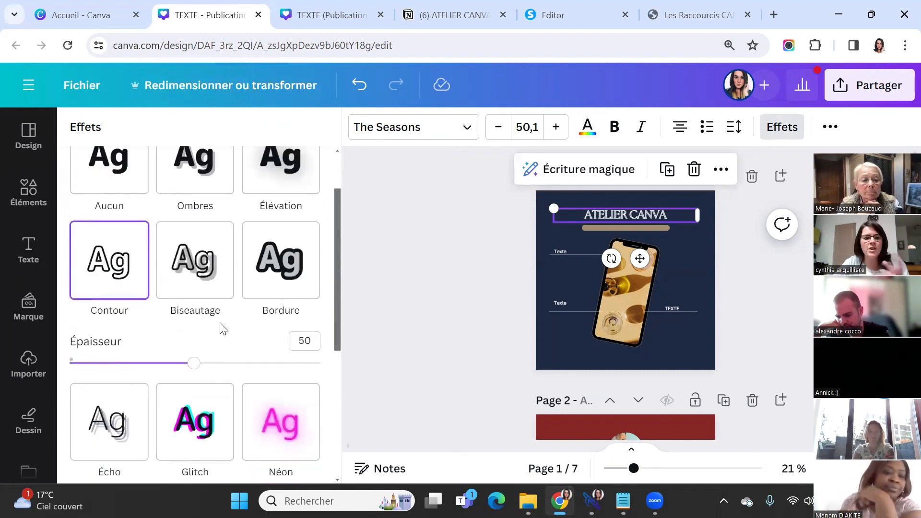
click(199, 276)
click(268, 257)
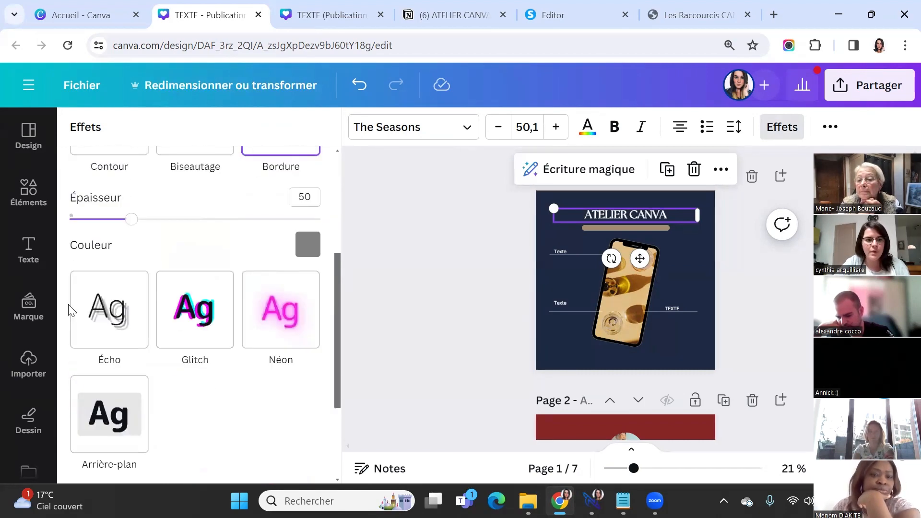
click(91, 312)
click(267, 242)
scroll(132, 279, down, 3)
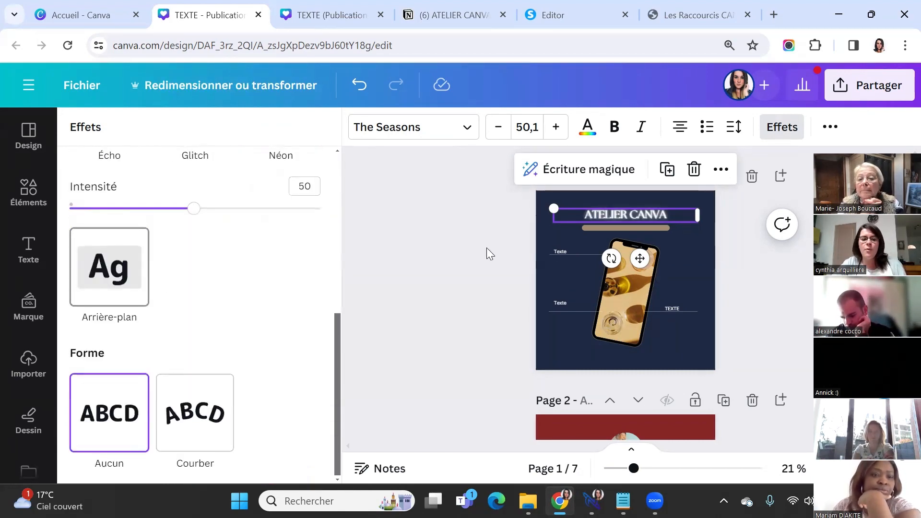
Apply the Arrière-plan effect to the ATELIER CANVA title with a light beige background from the document colours
click(109, 267)
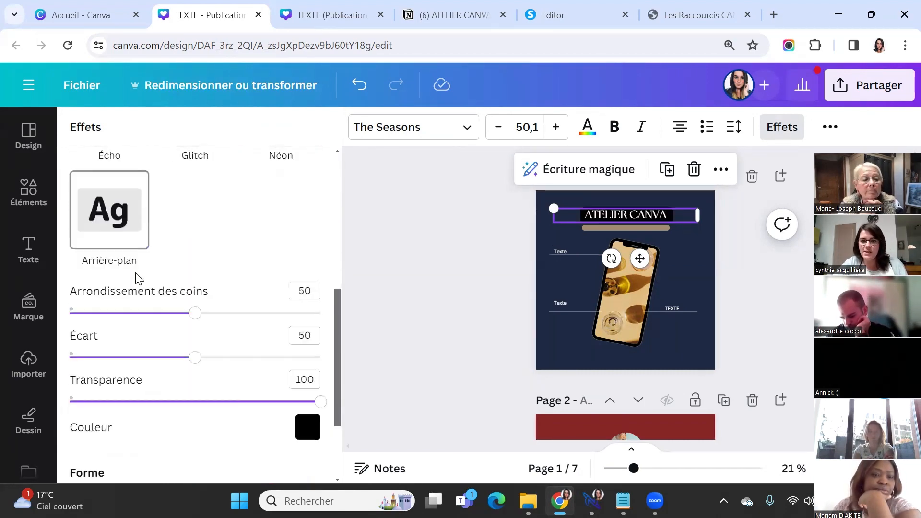
click(307, 432)
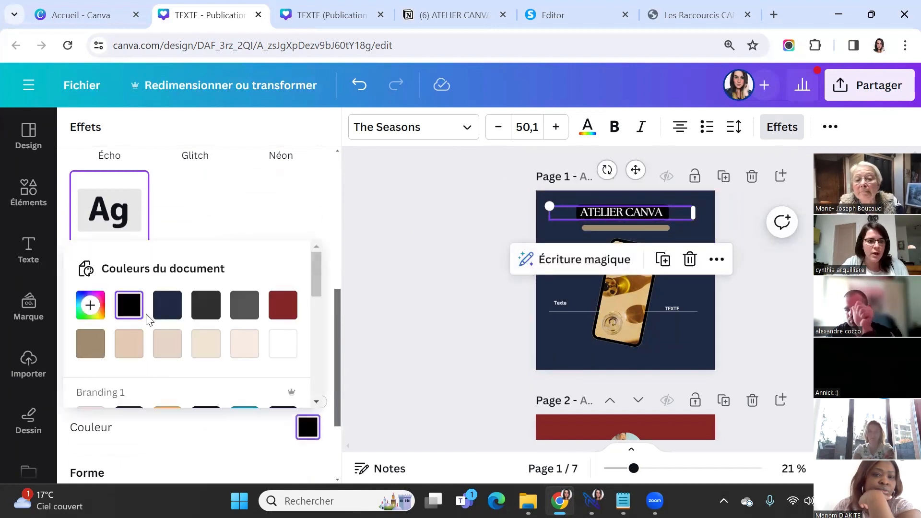
click(167, 343)
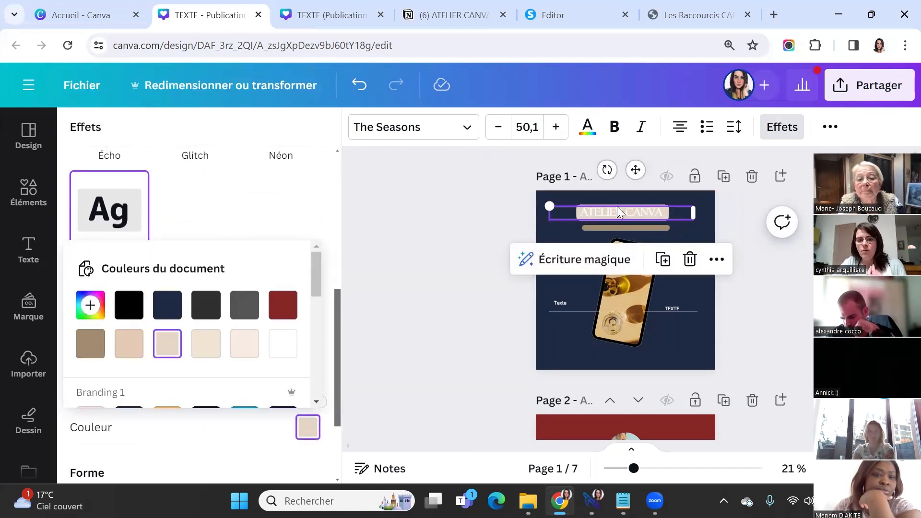
Try several document and Branding 1 colours on the title text and keep a golden brown
click(587, 126)
click(303, 222)
click(184, 233)
click(130, 222)
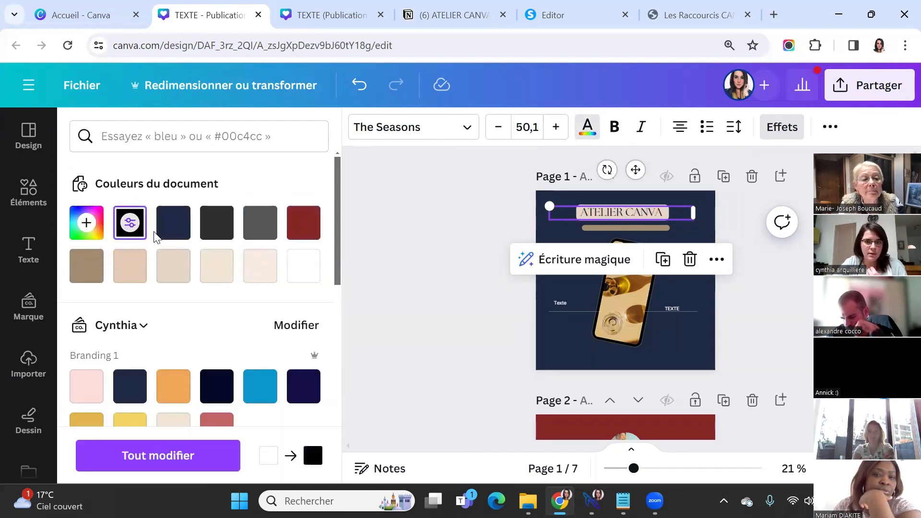
click(303, 266)
click(259, 386)
scroll(214, 335, down, 2)
click(129, 314)
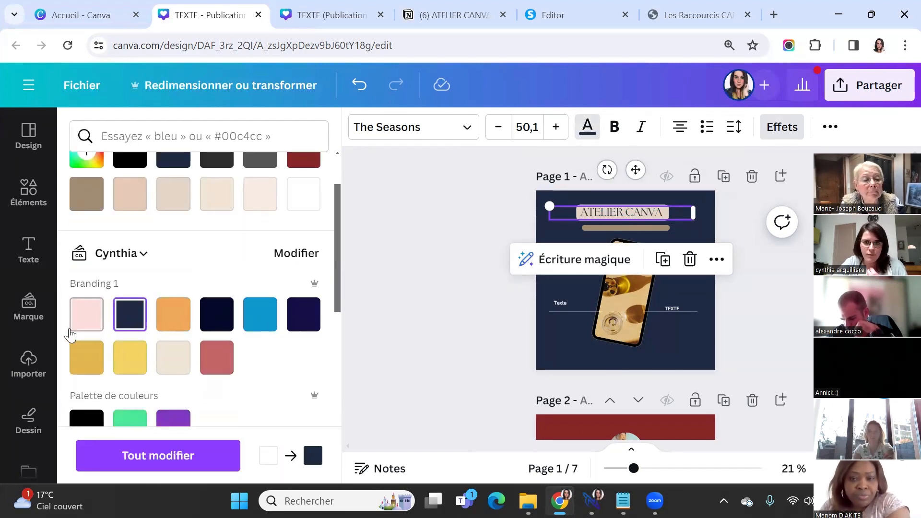
click(130, 357)
scroll(129, 358, down, 4)
click(175, 316)
key(Escape)
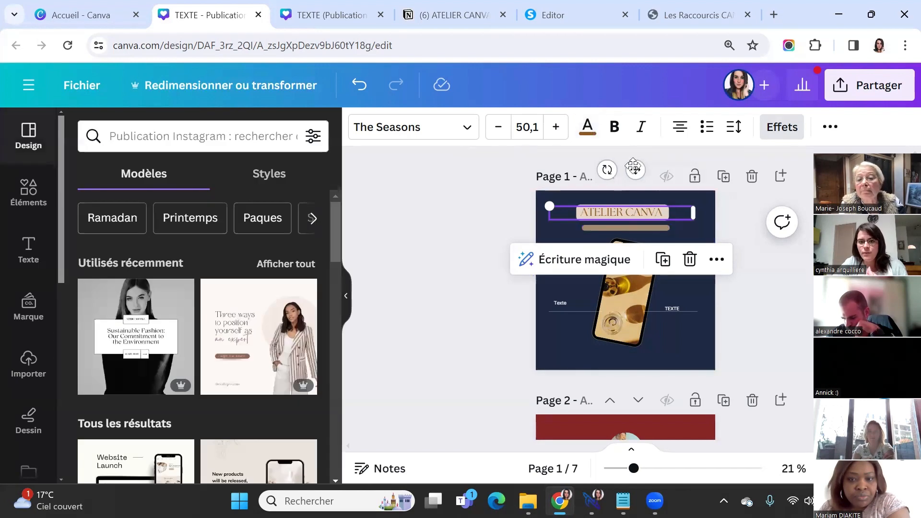
Set the title background's corner rounding to 39, its spread (Écart) to 45 and its transparency to 66
click(782, 126)
scroll(240, 288, down, 5)
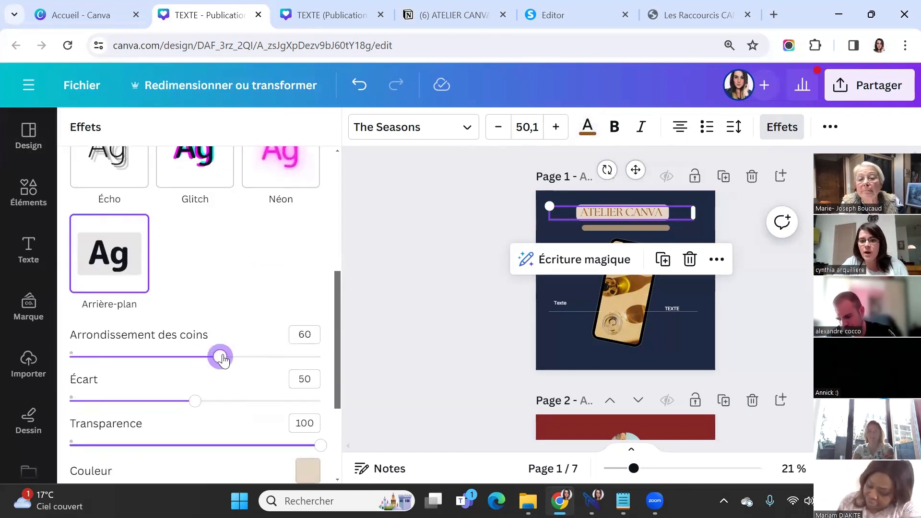
drag(228, 411, 183, 401)
scroll(288, 355, down, 2)
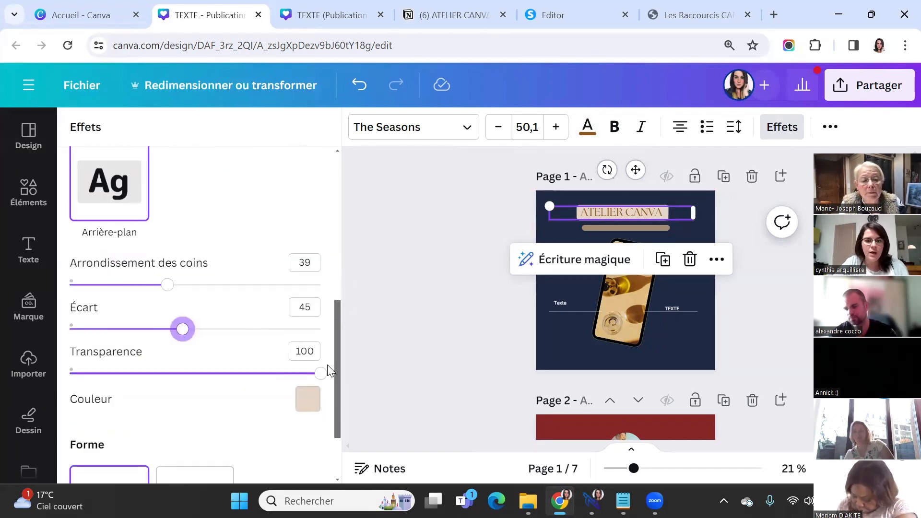
drag(317, 377, 235, 374)
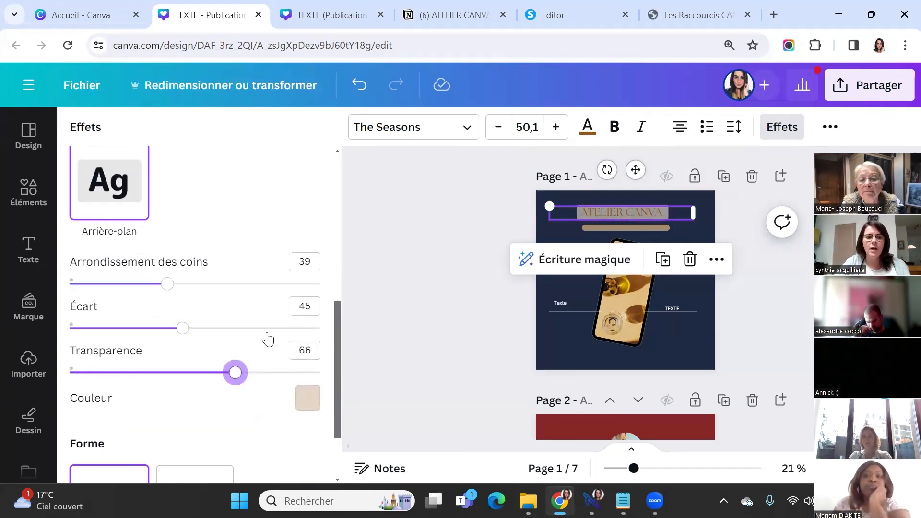
Curve the ATELIER CANVA title with the Courber shape and enlarge it to font size 102 above the phone
scroll(265, 335, down, 2)
click(195, 412)
drag(576, 234, 537, 254)
drag(655, 261, 666, 227)
Delete the tan bar beneath the title and reduce the curved title to font size 89,4 near the page's upper edge
click(664, 227)
key(Delete)
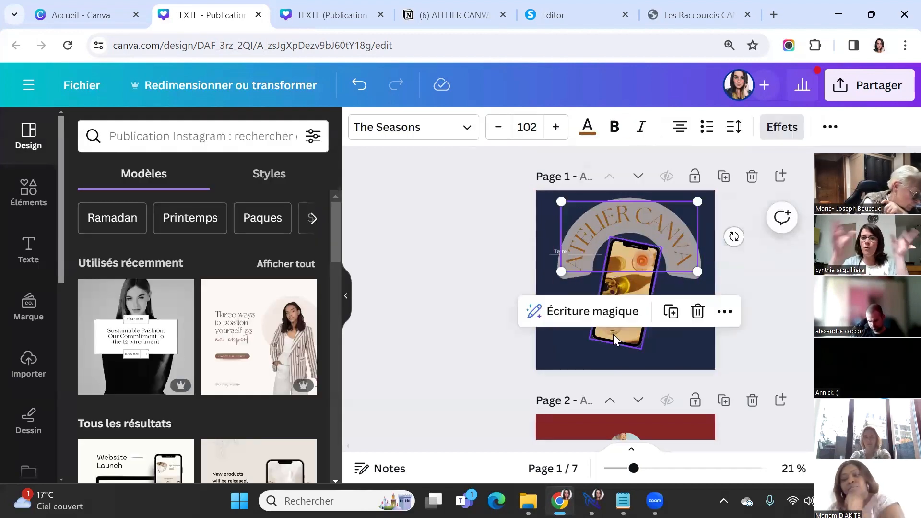
drag(560, 274, 577, 262)
drag(649, 235, 637, 226)
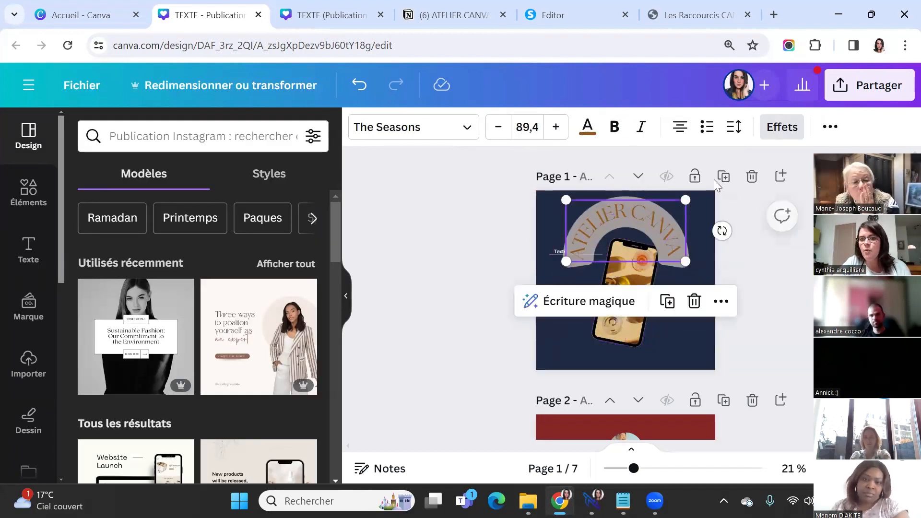
Straighten the title by setting its shape to Aucun and look over the available effect options
scroll(205, 345, down, 8)
click(111, 361)
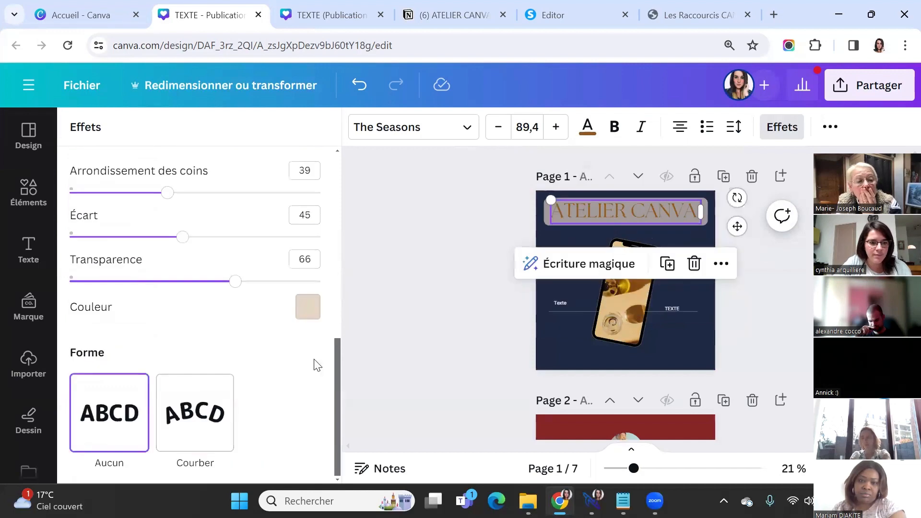
scroll(254, 370, up, 3)
scroll(255, 370, up, 5)
scroll(247, 370, down, 8)
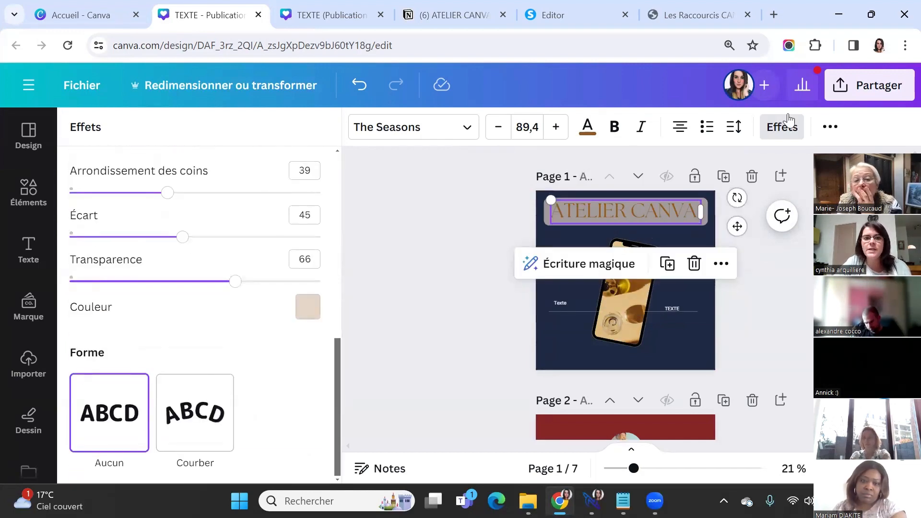
scroll(238, 344, up, 8)
Try the Lovelace, Inter, Montserrat and Coiny fonts on the ATELIER CANVA title
click(383, 126)
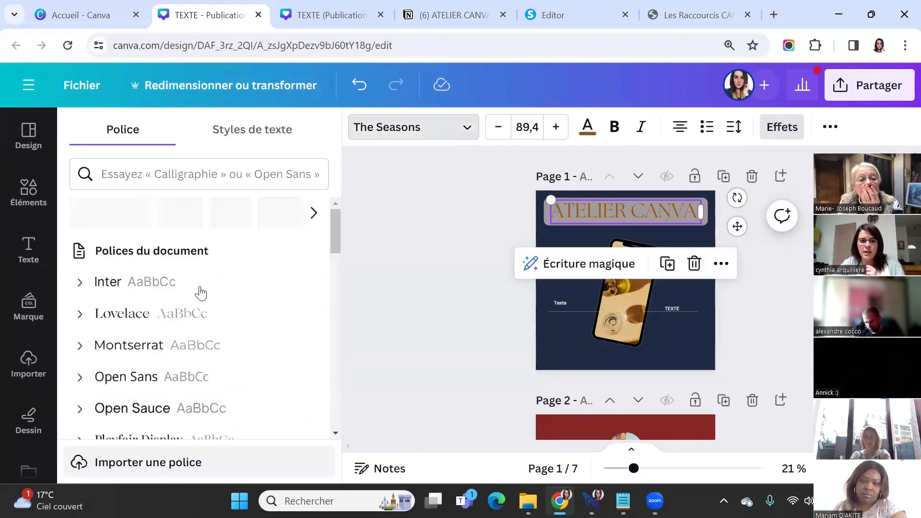
click(223, 310)
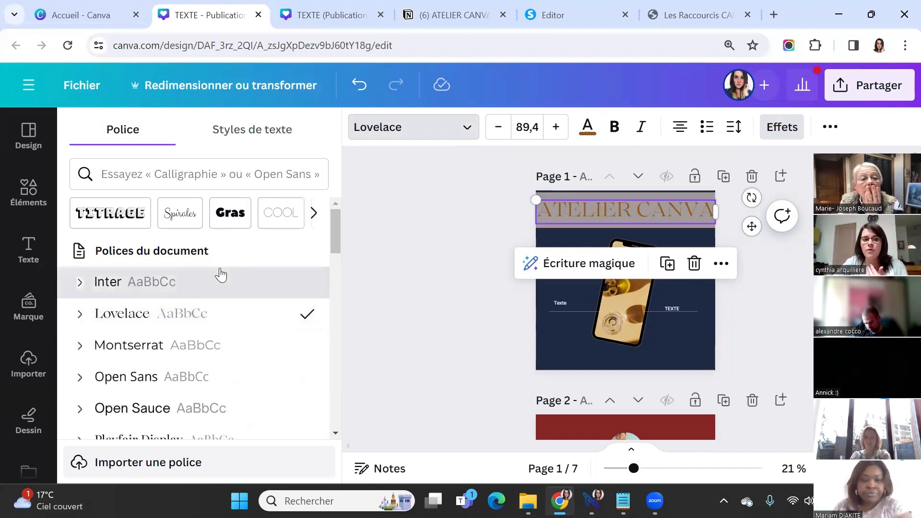
click(220, 279)
click(211, 345)
scroll(208, 344, down, 6)
click(238, 352)
scroll(239, 353, down, 4)
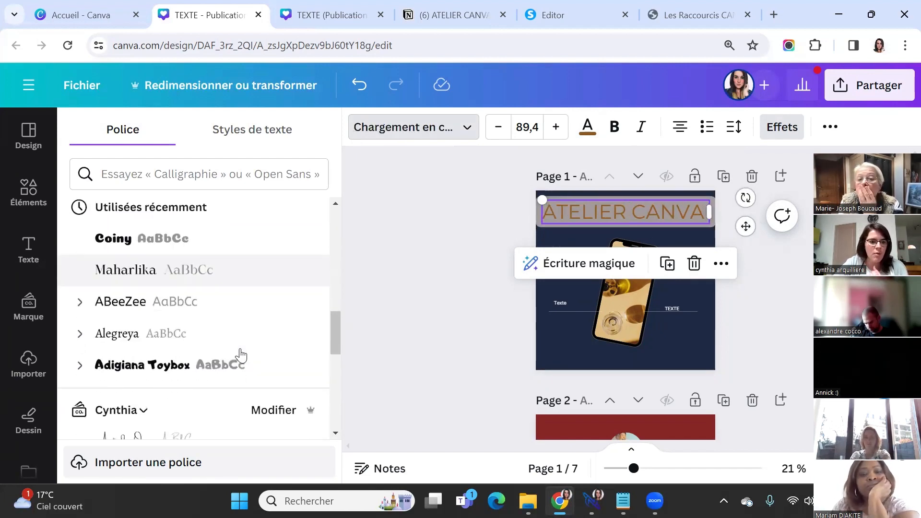
click(259, 237)
Set the title's font to Arsenica Antiqua from the brand fonts and reduce its size to 83,8
scroll(211, 287, down, 3)
scroll(211, 257, up, 1)
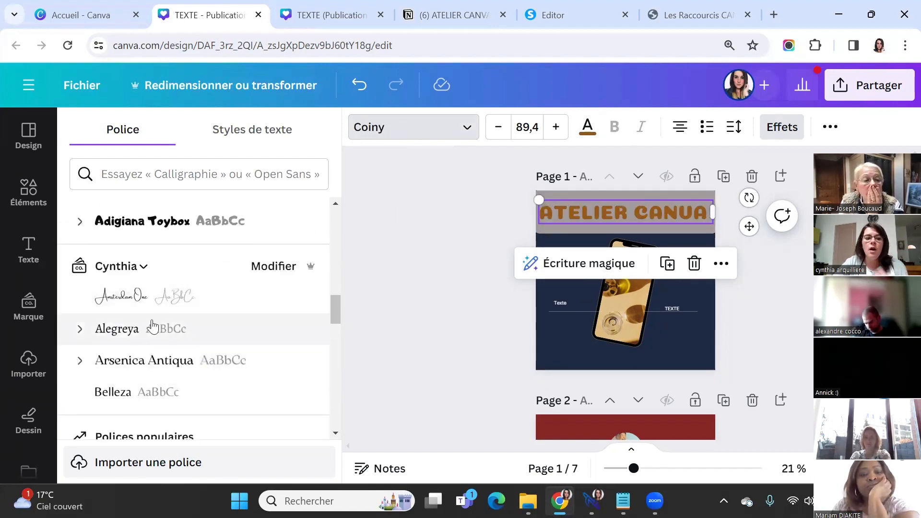
click(226, 357)
drag(543, 199, 554, 201)
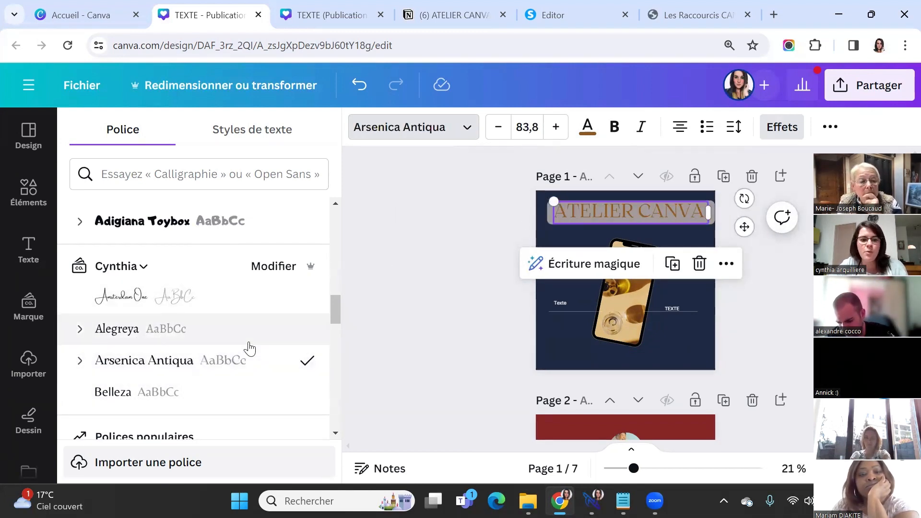
Set the ATELIER CANVA title's alignment to justified and try bold and italic styling on it
click(612, 131)
click(644, 131)
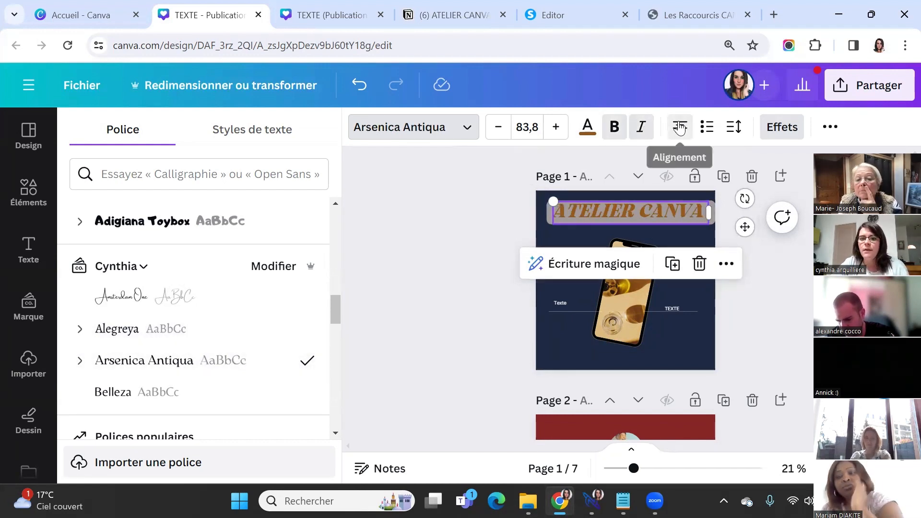
click(680, 131)
click(680, 131)
click(642, 131)
click(613, 131)
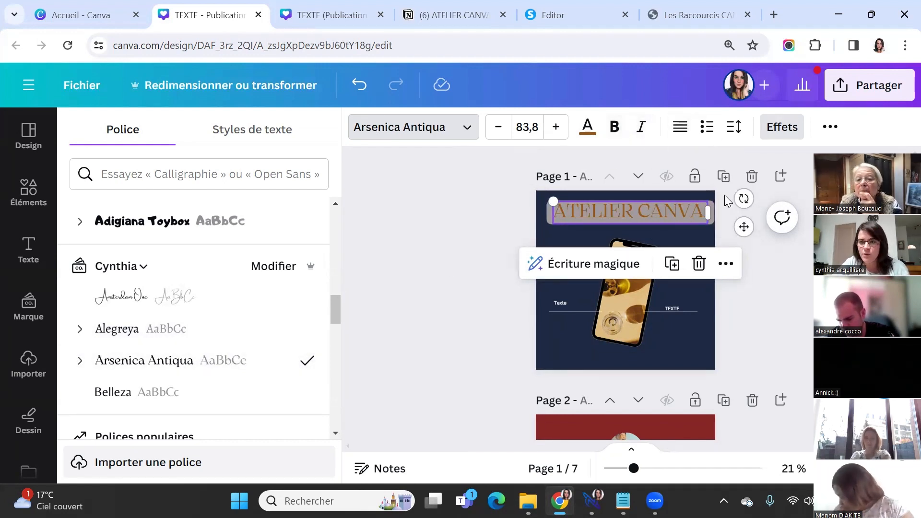
Slightly lower the Transparence value of the ATELIER CANVA title
click(829, 127)
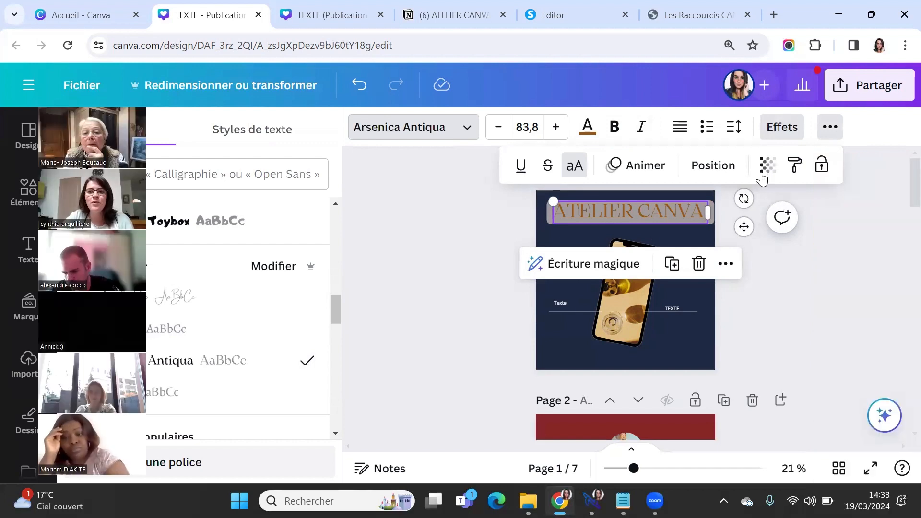
click(767, 165)
mouse_move(767, 202)
mouse_down()
mouse_move(715, 202)
mouse_move(756, 203)
mouse_up()
click(574, 214)
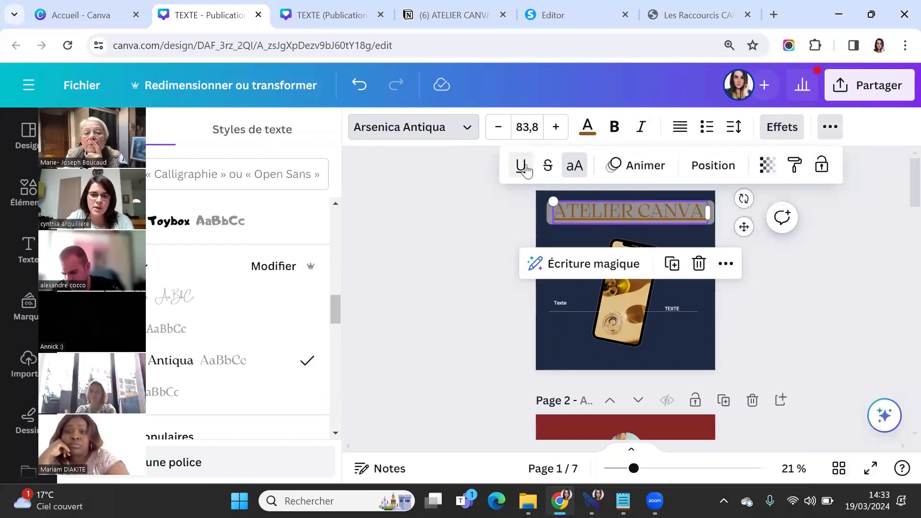
Try text animations on the title, including Machine à écrire, and remove the applied animation
click(635, 165)
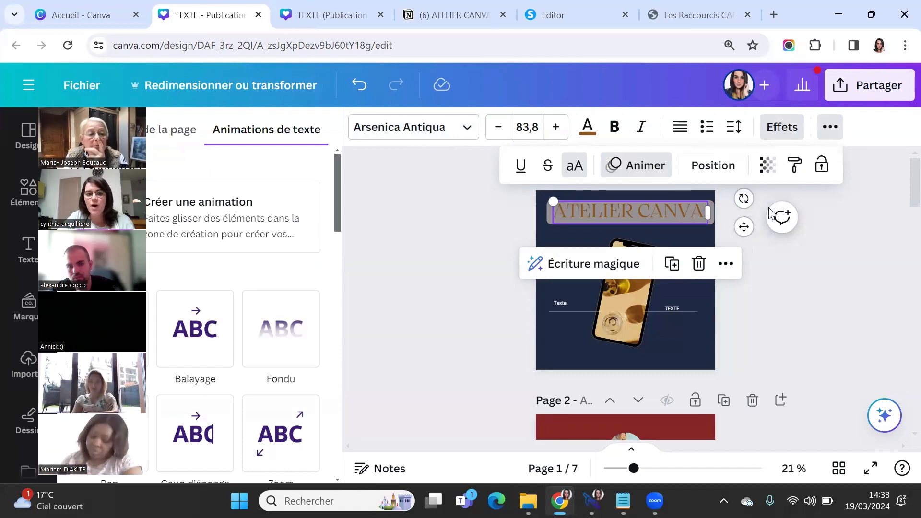
click(110, 329)
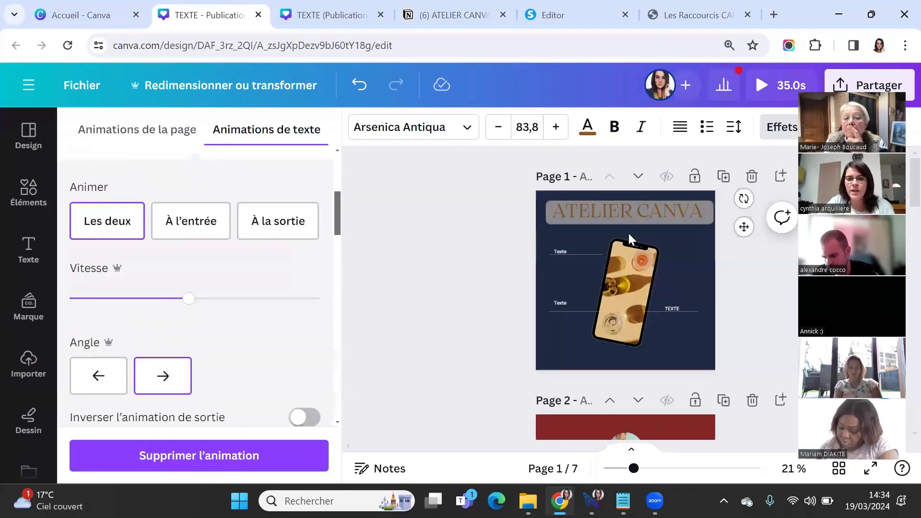
drag(246, 135, 8, 318)
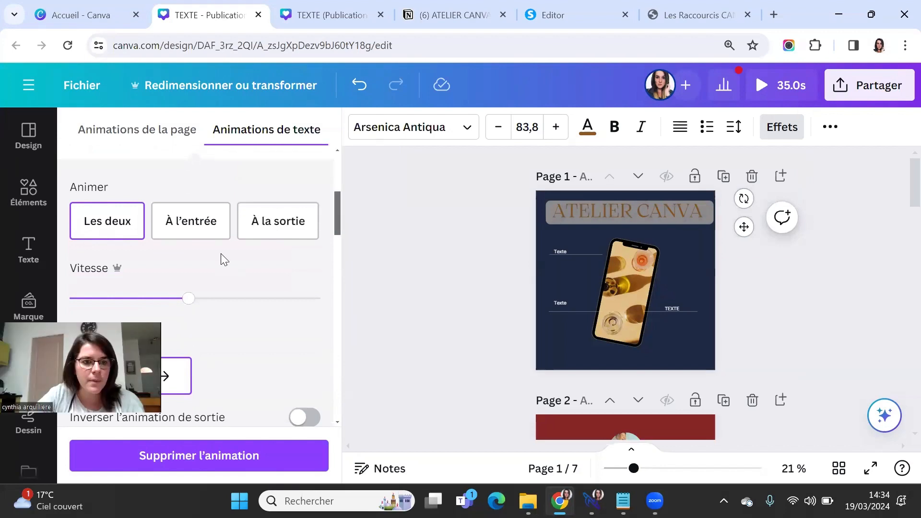
drag(337, 231, 324, 405)
scroll(270, 294, up, 3)
scroll(270, 297, up, 6)
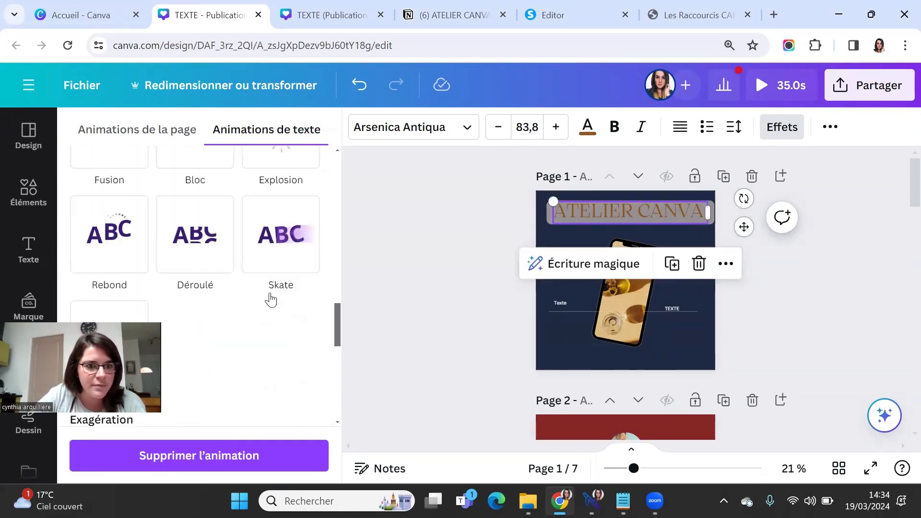
click(251, 272)
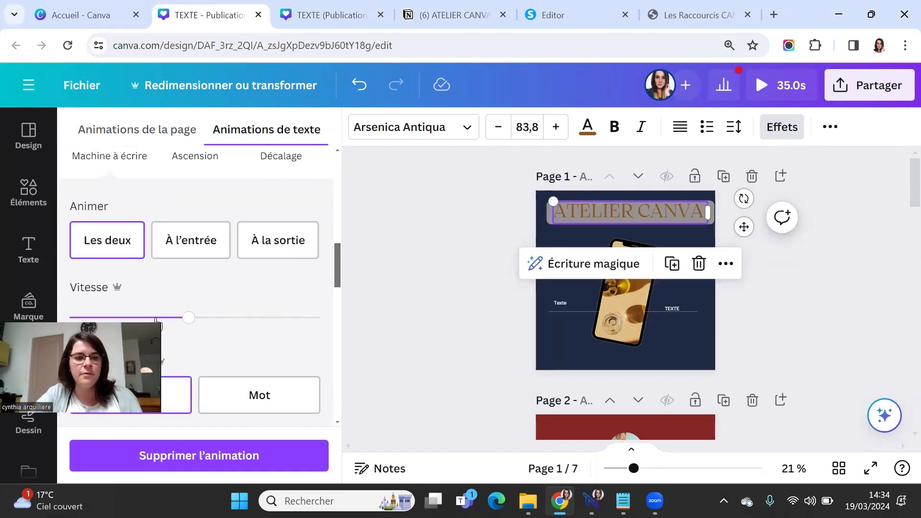
click(222, 465)
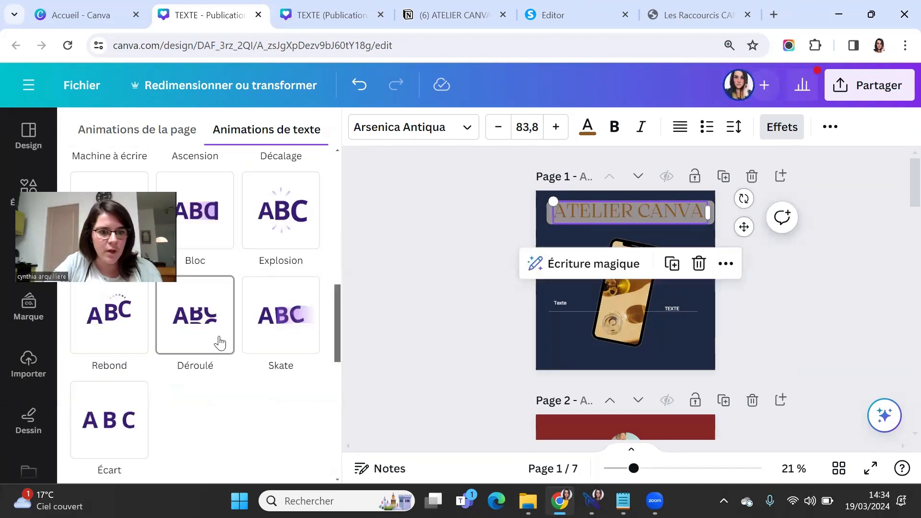
Try the Déroulé text animation on the title and apply the Explosion animation instead
click(219, 341)
scroll(182, 451, down, 5)
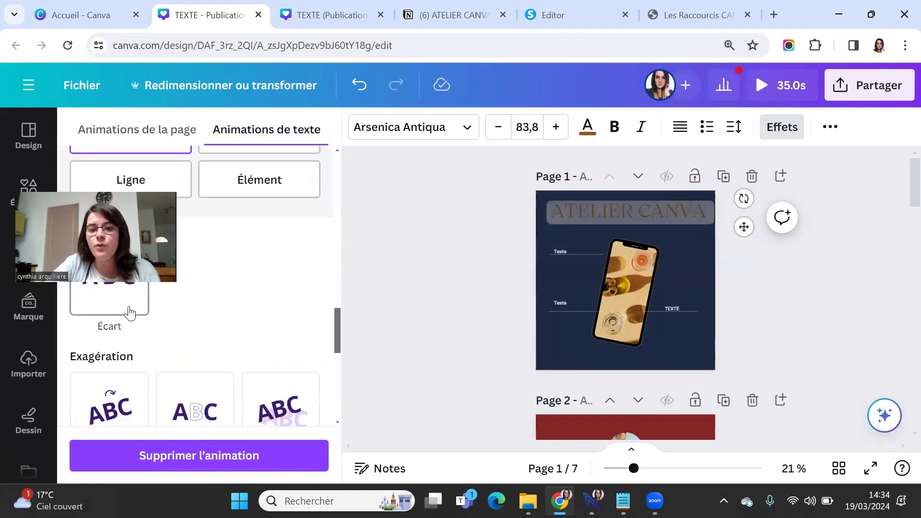
click(128, 307)
scroll(271, 352, up, 5)
click(220, 275)
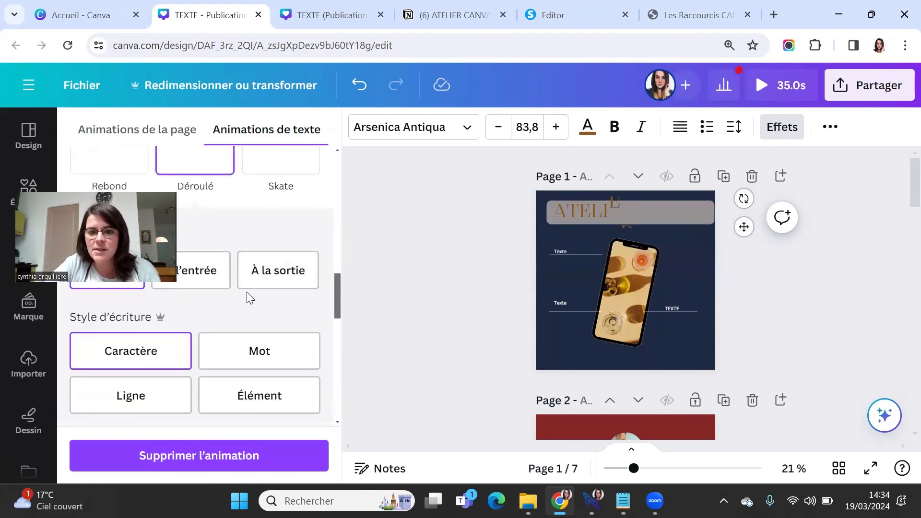
scroll(244, 297, up, 5)
click(271, 302)
scroll(271, 309, up, 3)
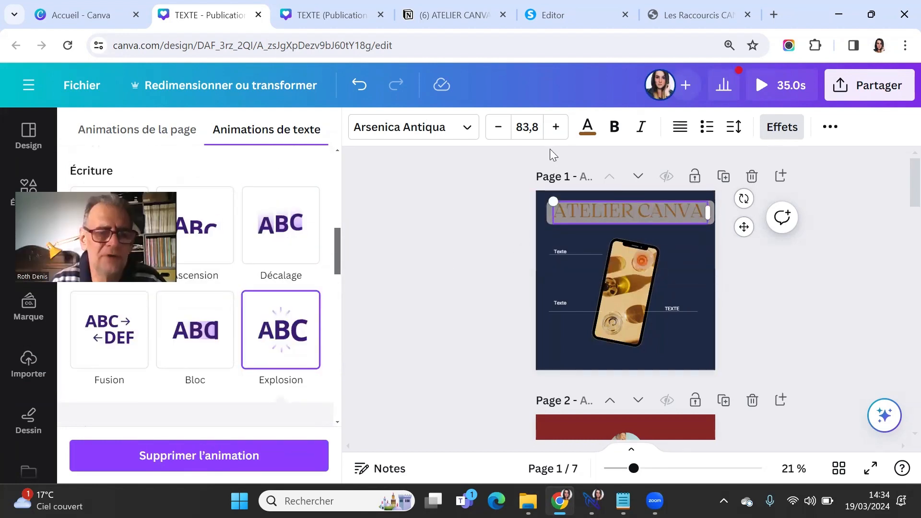
scroll(319, 277, up, 3)
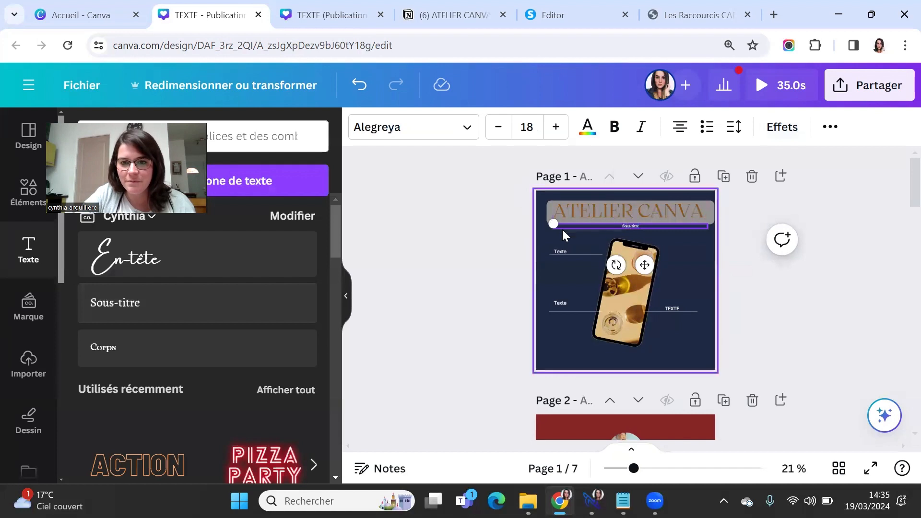
Enlarge the Sous-titre text to font size 68 and place it below the phone at page 1's lower edge
drag(553, 223, 349, 217)
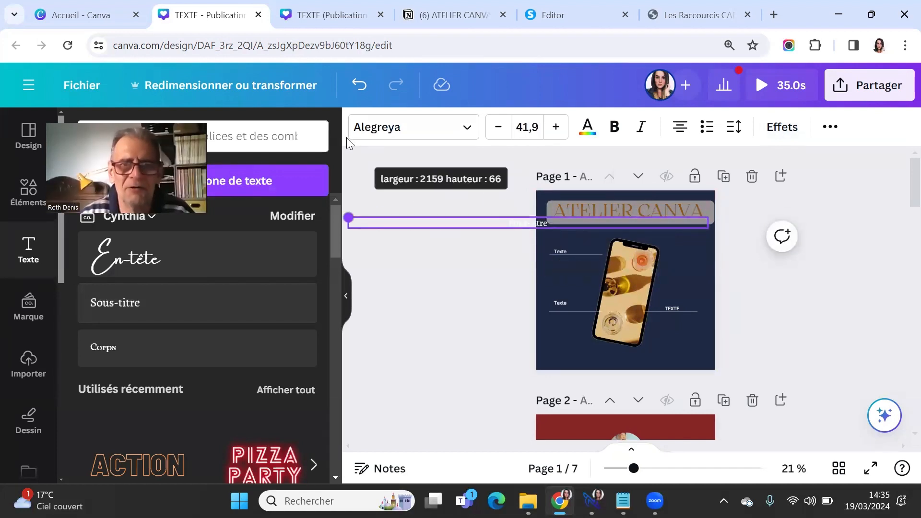
click(555, 127)
click(555, 127)
click(555, 127)
click(555, 127)
drag(542, 272, 639, 403)
Apply the Machine à écrire animation to the Sous-titre text and slightly raise its speed
click(781, 127)
click(829, 127)
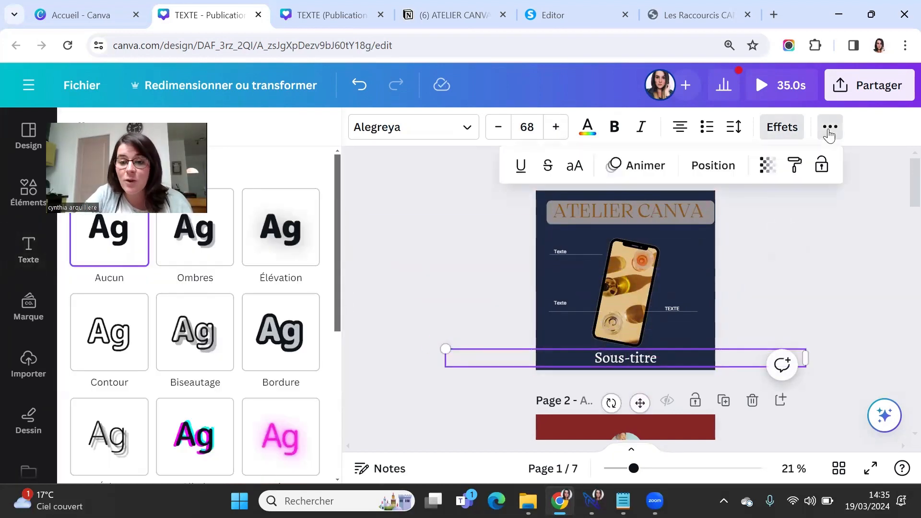
click(669, 165)
scroll(199, 355, down, 5)
click(108, 384)
scroll(246, 318, down, 4)
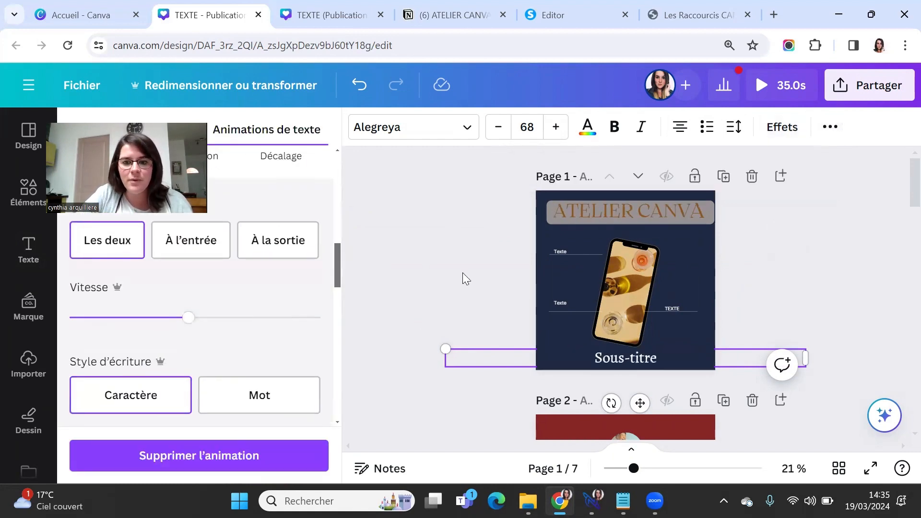
mouse_move(198, 320)
mouse_down()
mouse_move(282, 318)
mouse_move(209, 316)
mouse_up()
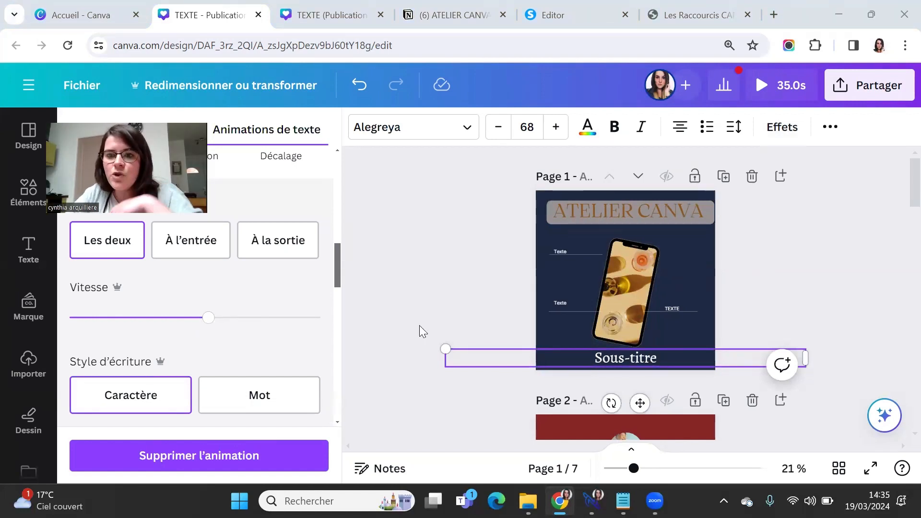
Search the elements for "brume" and show all the illustrations
click(399, 124)
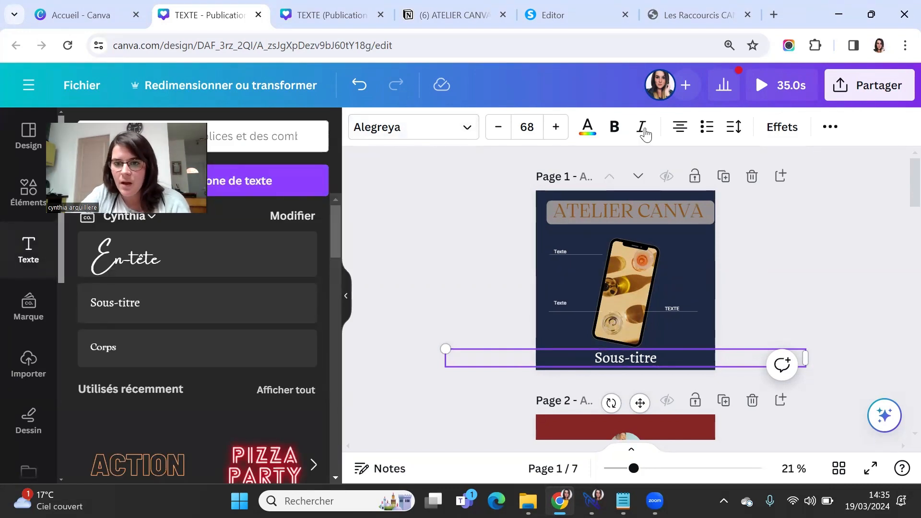
click(460, 243)
click(28, 192)
click(87, 134)
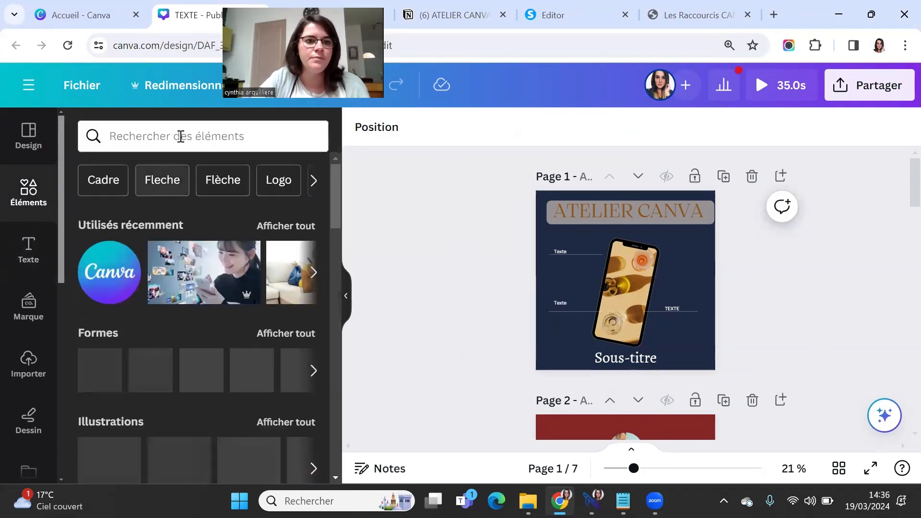
click(185, 137)
text(brume)
key(Return)
click(114, 411)
drag(624, 282, 413, 280)
click(286, 264)
Cover page 1 with the beige cloud illustration and set its transparency to 43
scroll(87, 329, down, 3)
scroll(228, 380, down, 10)
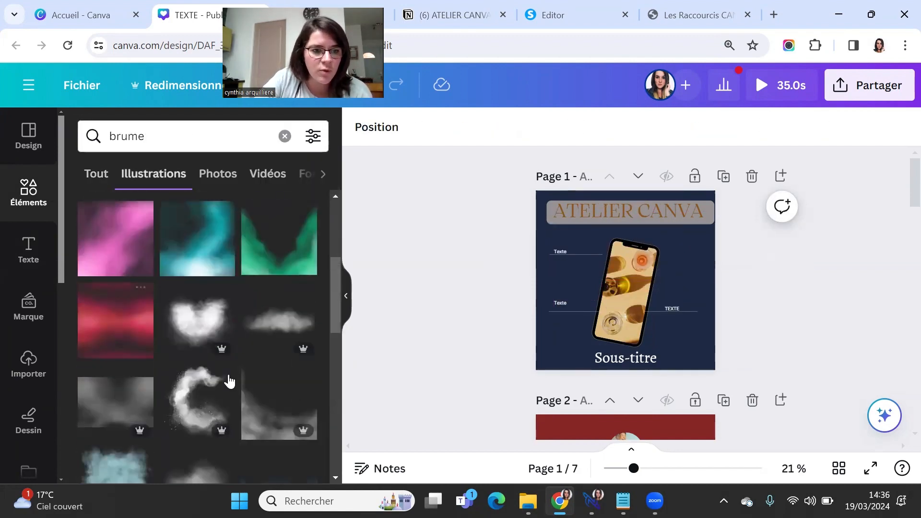
scroll(255, 411, down, 10)
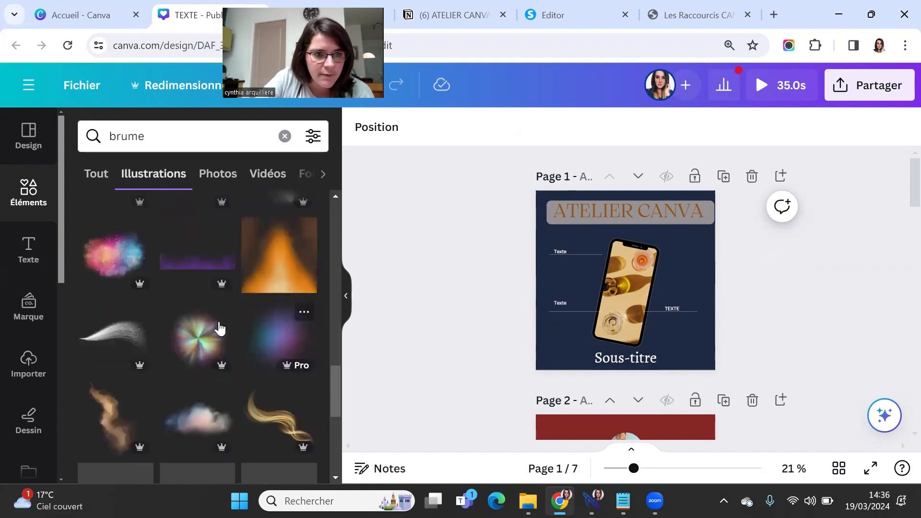
scroll(201, 335, down, 4)
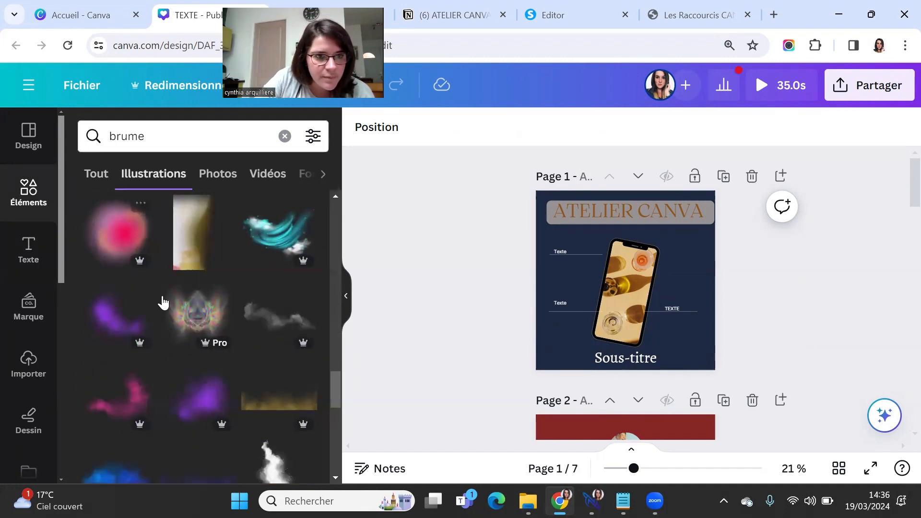
scroll(144, 259, up, 6)
click(128, 212)
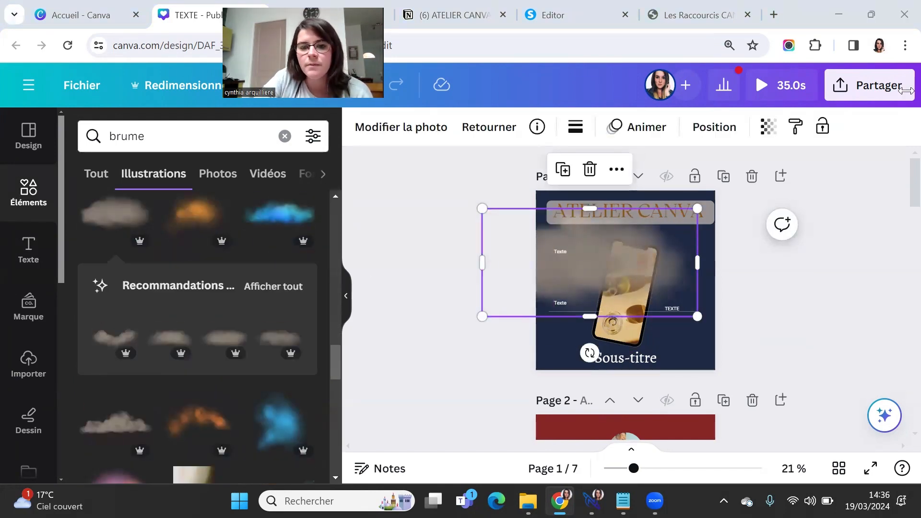
drag(698, 320, 814, 375)
drag(482, 206, 440, 187)
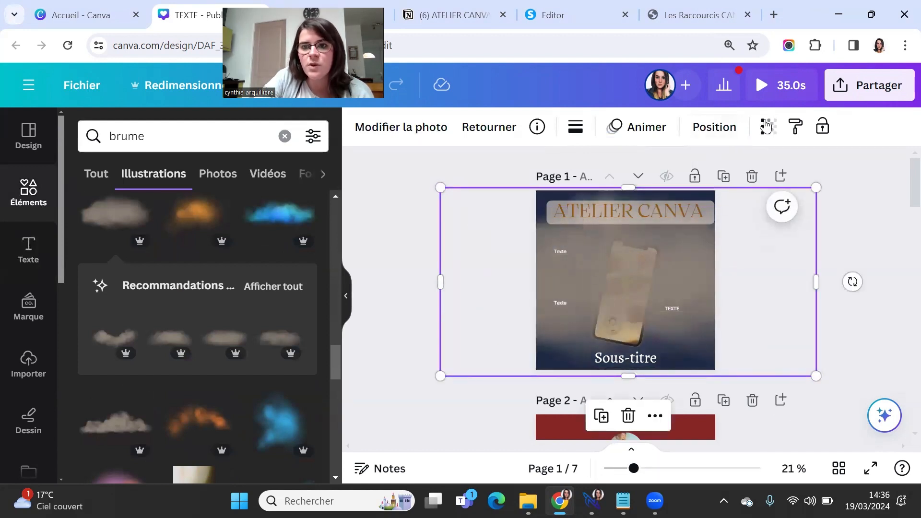
click(768, 126)
drag(766, 190, 673, 201)
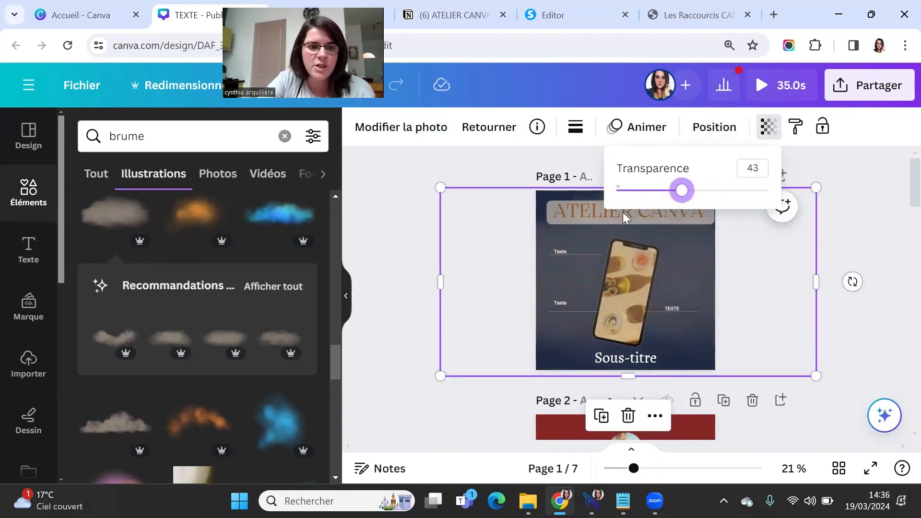
Add the blue mist illustration to page 1, enlarge it to about 1182 × 1401 px and lower its Transparence value
click(279, 422)
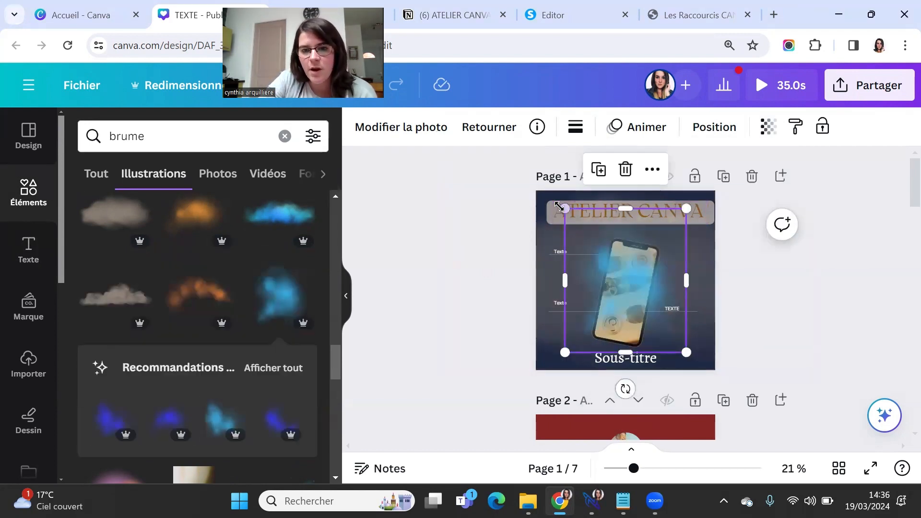
drag(566, 207, 528, 164)
drag(692, 357, 725, 398)
click(768, 126)
drag(703, 190, 689, 192)
click(776, 331)
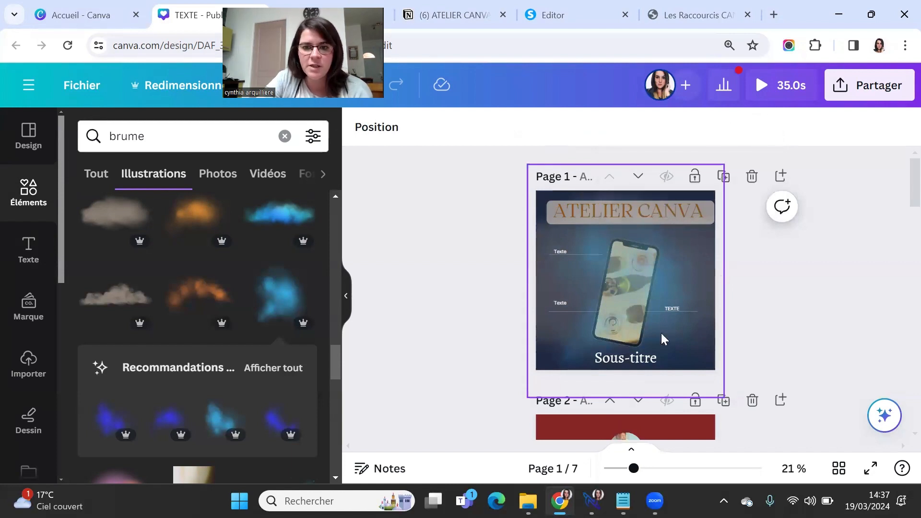
Send the blue mist to the back of page 1, comparing it with the foreground position
click(644, 263)
click(714, 128)
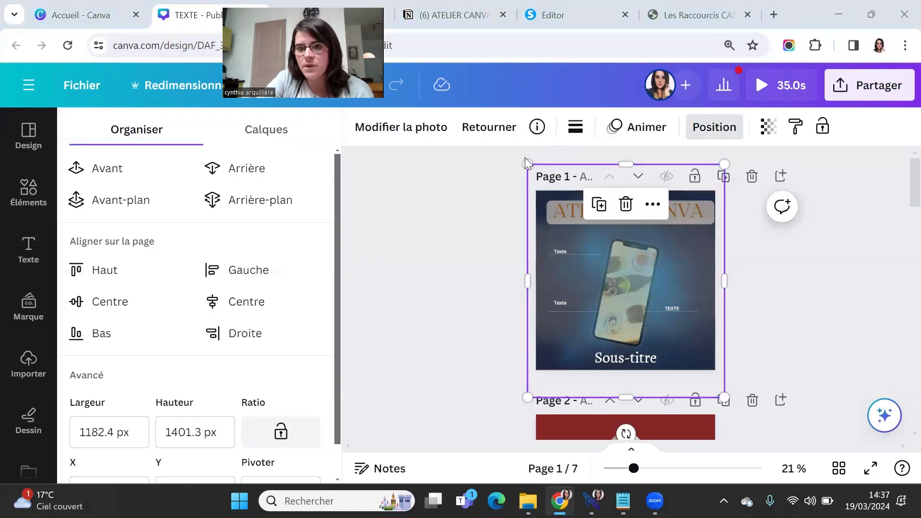
click(262, 199)
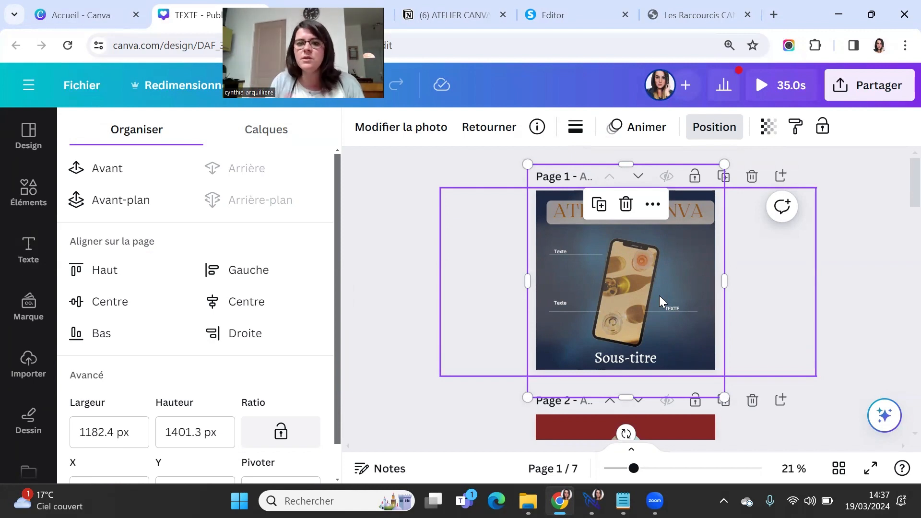
click(124, 202)
click(259, 202)
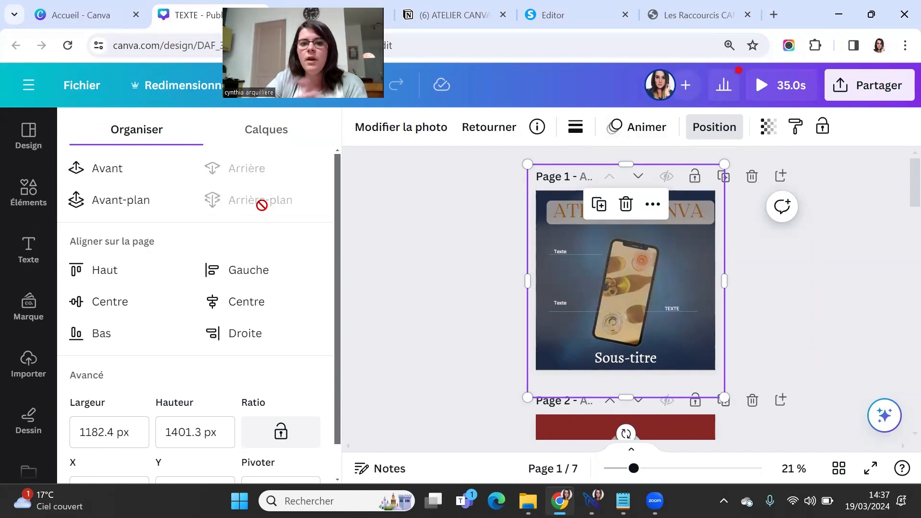
click(403, 280)
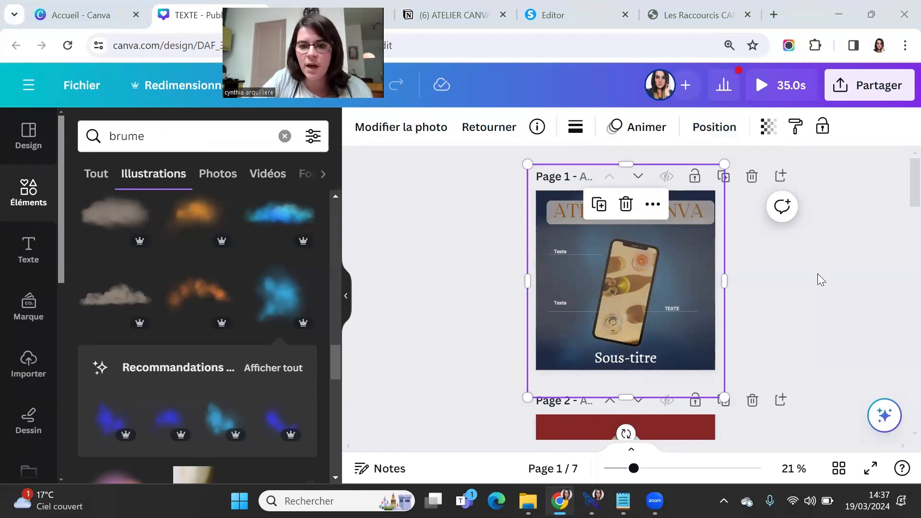
Go to page 2 and replace the elements search with "carré blanc"
scroll(477, 236, down, 5)
click(136, 138)
key(BackSpace)
key(BackSpace)
key(BackSpace)
key(BackSpace)
key(BackSpace)
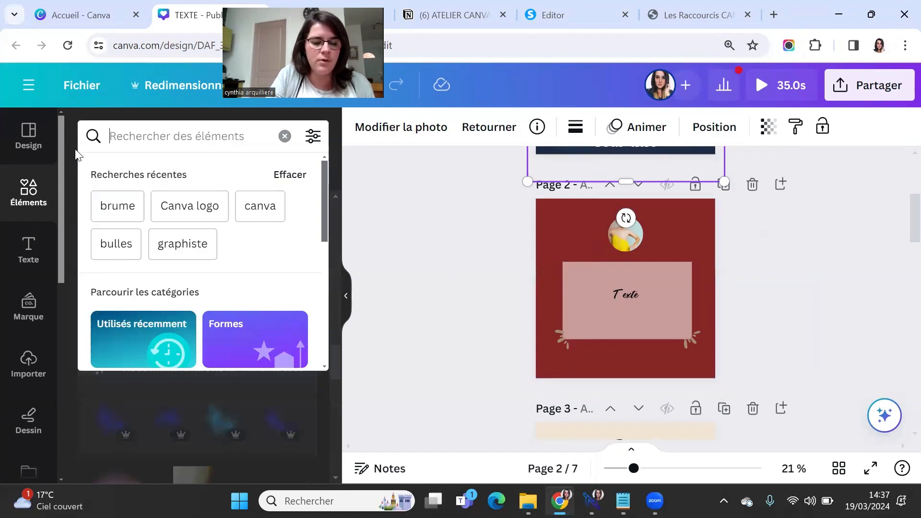
text(carré)
click(114, 281)
Add the rounded white square over page 2, enlarge it to about 1265 × 1227 px and lower its Transparence value
click(101, 301)
drag(678, 339, 746, 404)
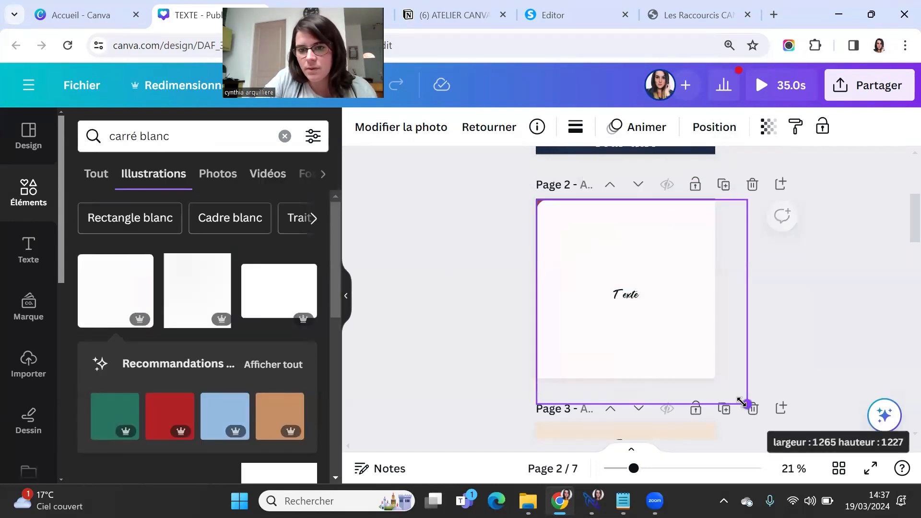
click(768, 126)
drag(767, 191, 692, 189)
click(810, 286)
click(556, 214)
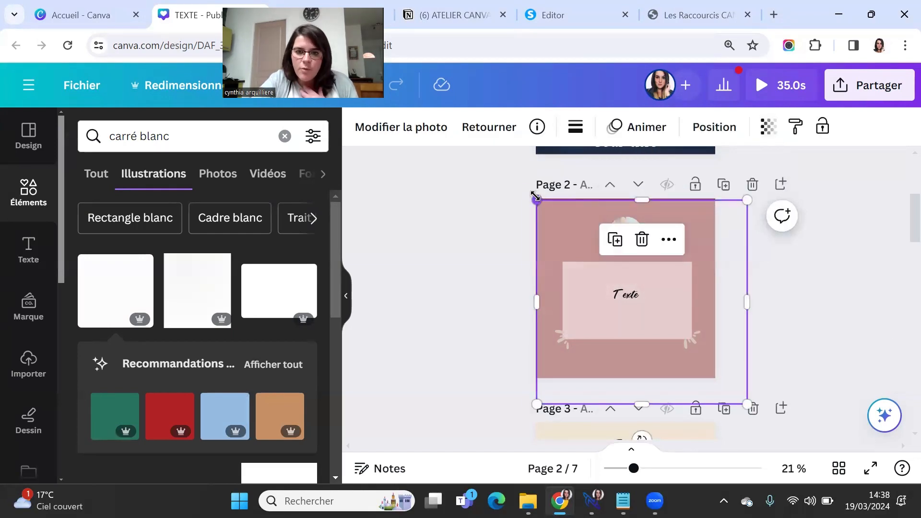
Enlarge the rounded white square to about 1445 × 1402 px and send it to the back of page 2
click(858, 319)
click(716, 249)
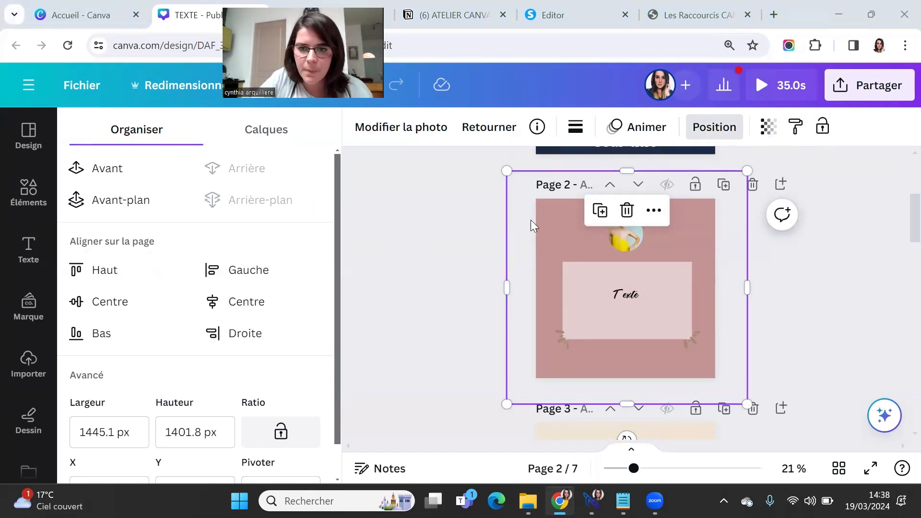
click(430, 247)
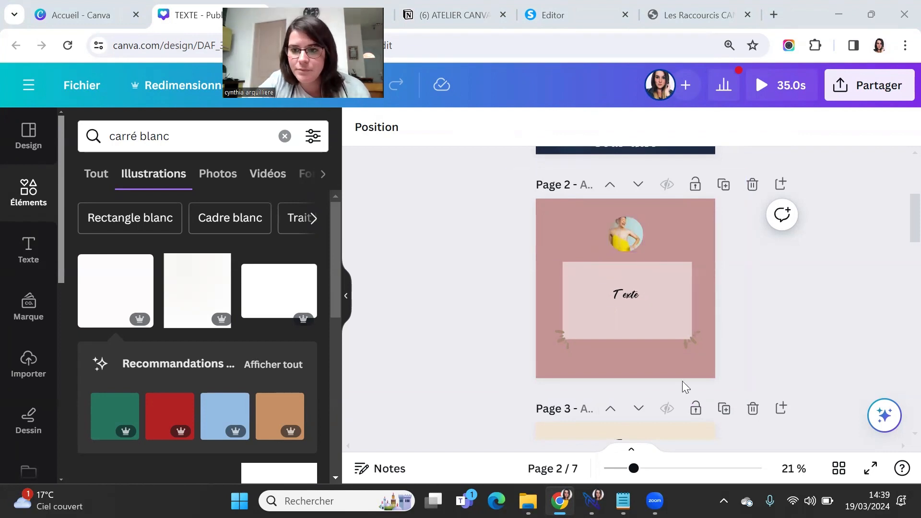
Switch to the "Les Raccourcis CANVA" PDF and browse its keyword, format, display and text shortcut pages
click(695, 15)
scroll(623, 245, down, 5)
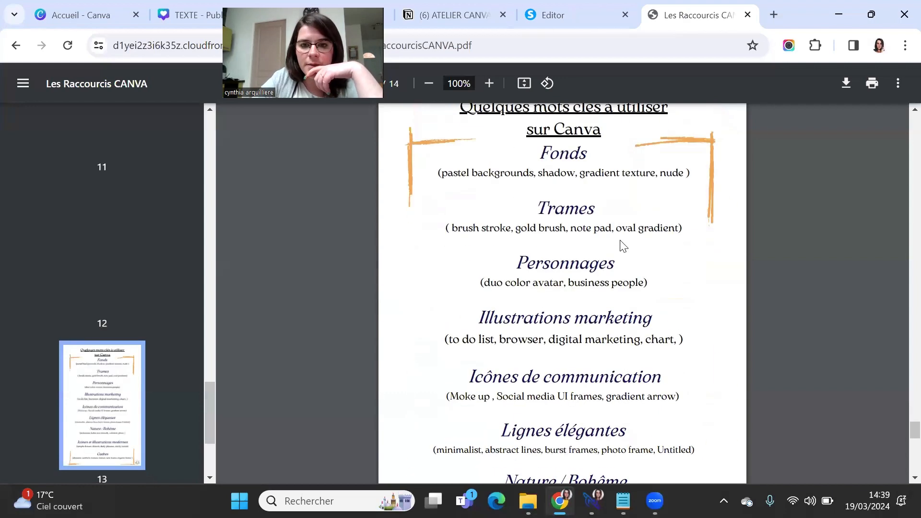
scroll(623, 239, down, 10)
scroll(624, 239, up, 20)
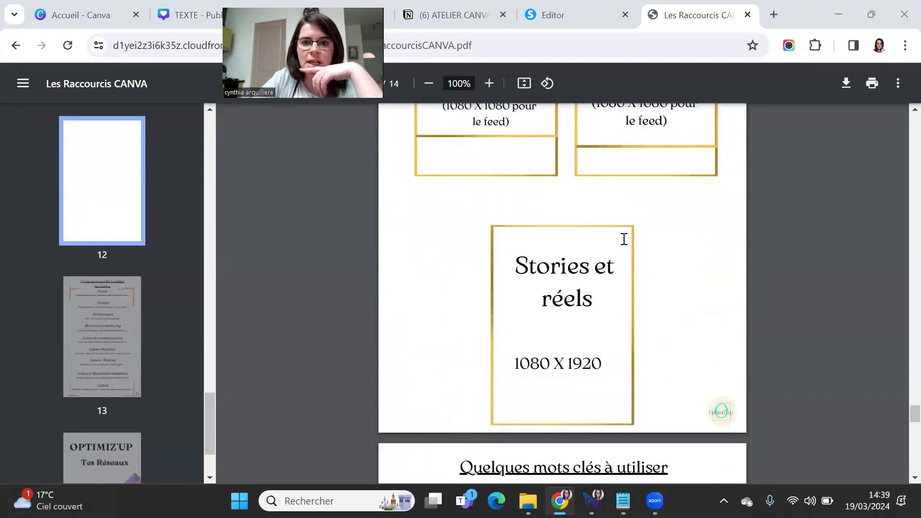
scroll(624, 239, down, 3)
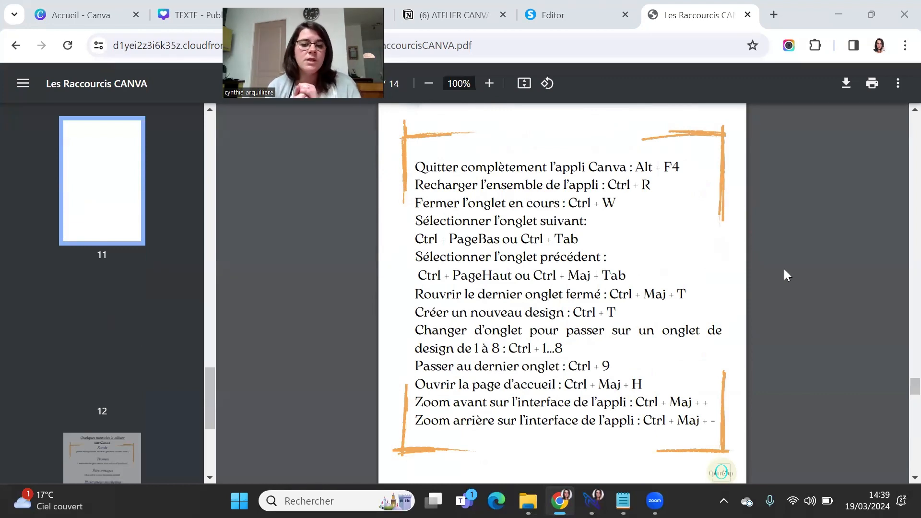
scroll(773, 269, up, 10)
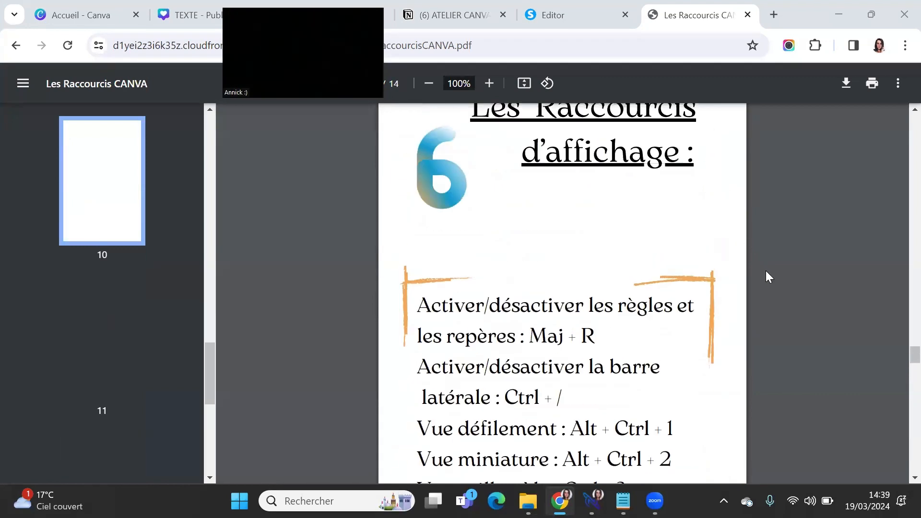
scroll(765, 270, down, 2)
scroll(815, 266, up, 15)
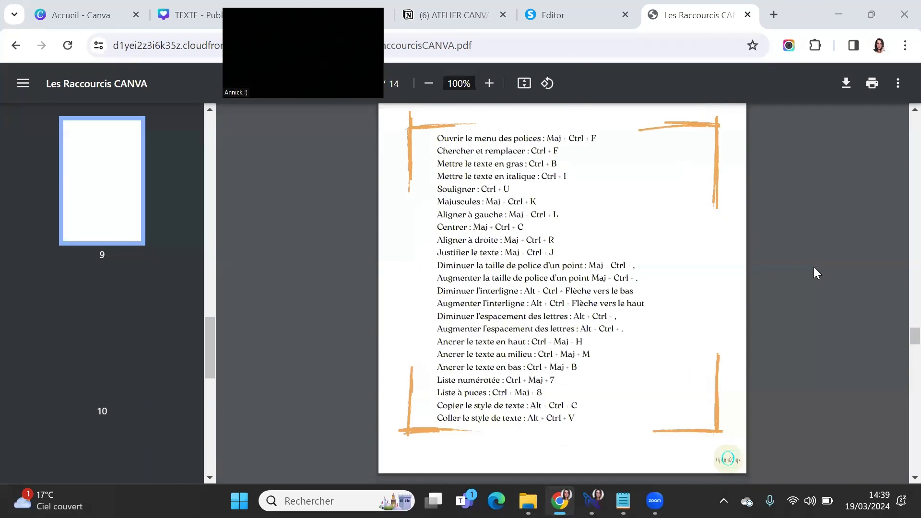
scroll(810, 269, down, 5)
scroll(818, 294, up, 3)
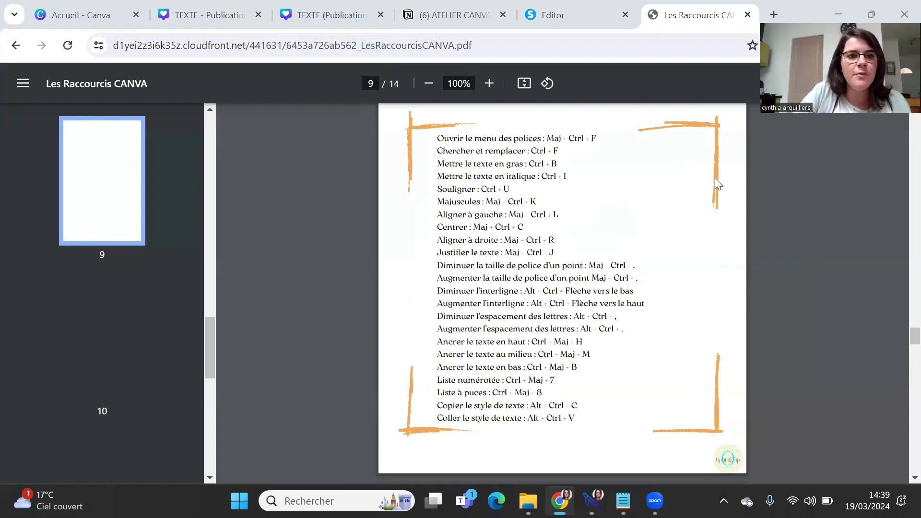
Switch to the other TEXTE design and recolour the 01 circle on page 4 with the document's dark red
click(326, 14)
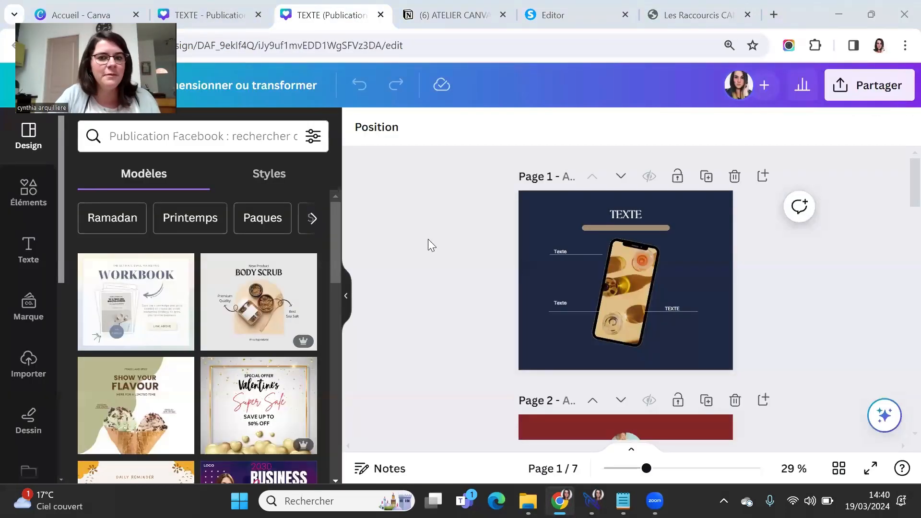
scroll(452, 246, down, 2)
scroll(453, 245, down, 10)
click(573, 207)
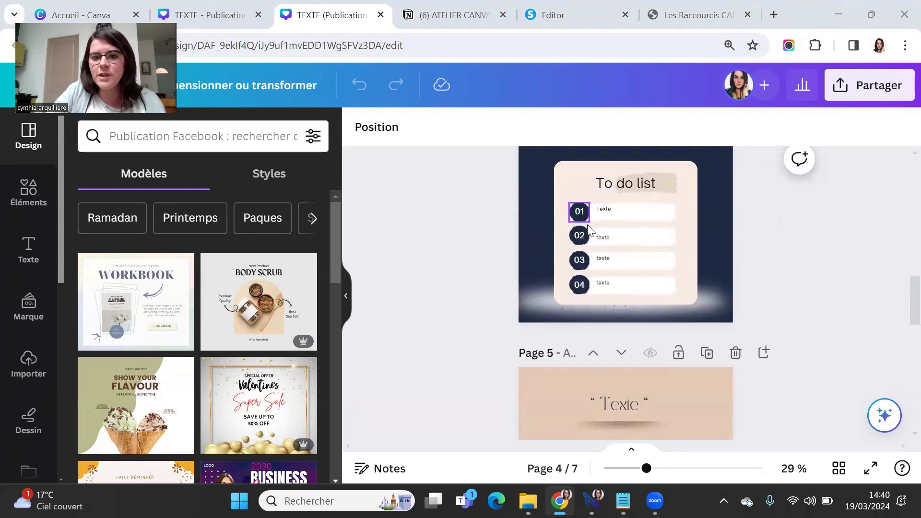
click(622, 127)
click(215, 265)
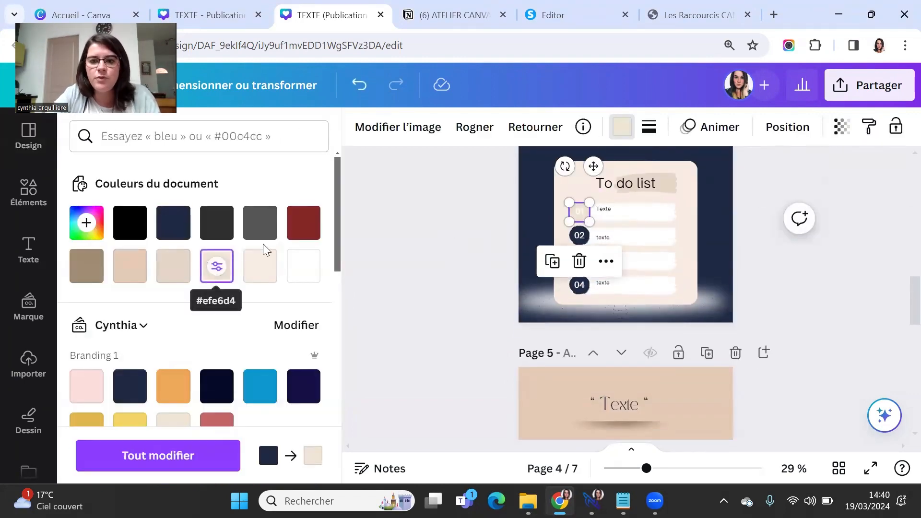
click(303, 223)
click(432, 231)
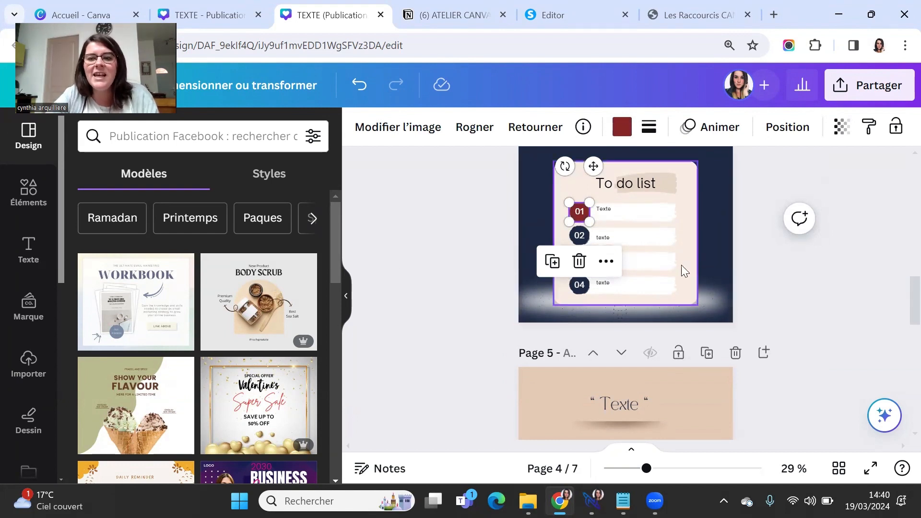
Replace the text of the first two labels on page 3 with "Atelier" and "19 mars"
scroll(523, 265, up, 3)
scroll(523, 265, up, 3)
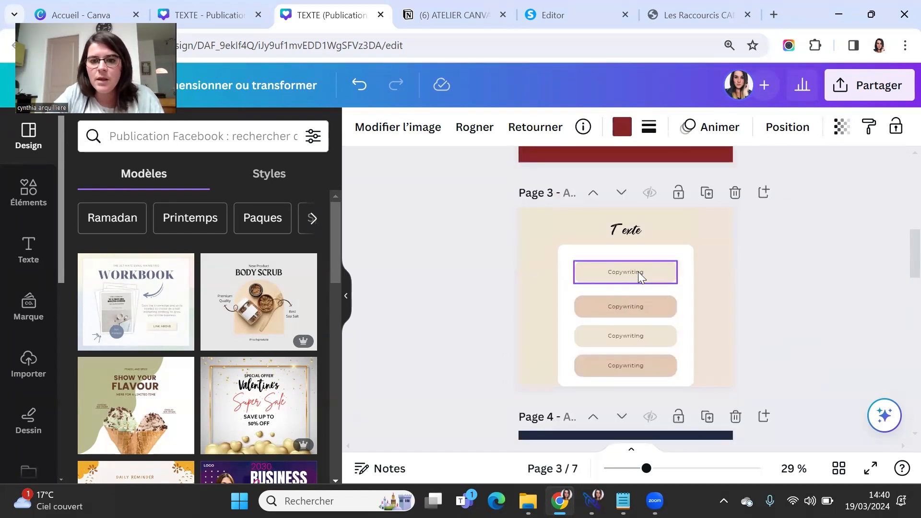
click(642, 269)
text(At)
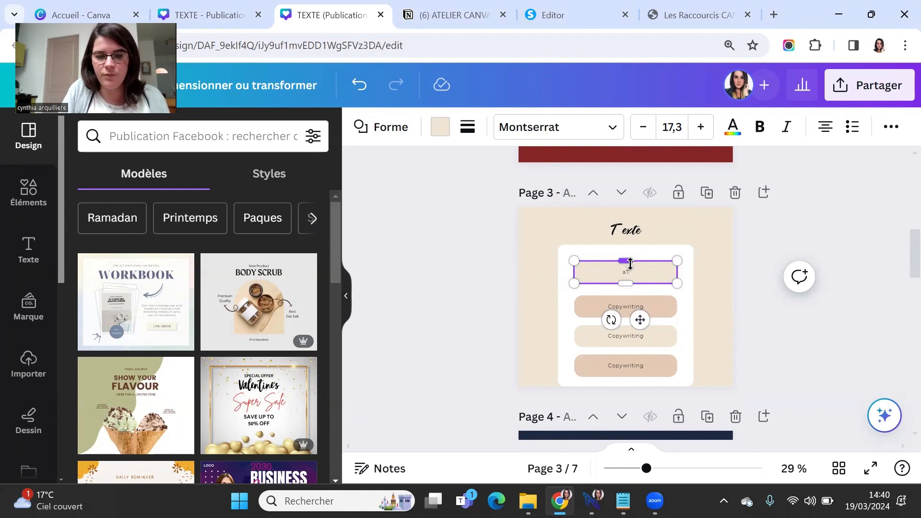
text(elier)
double_click(643, 297)
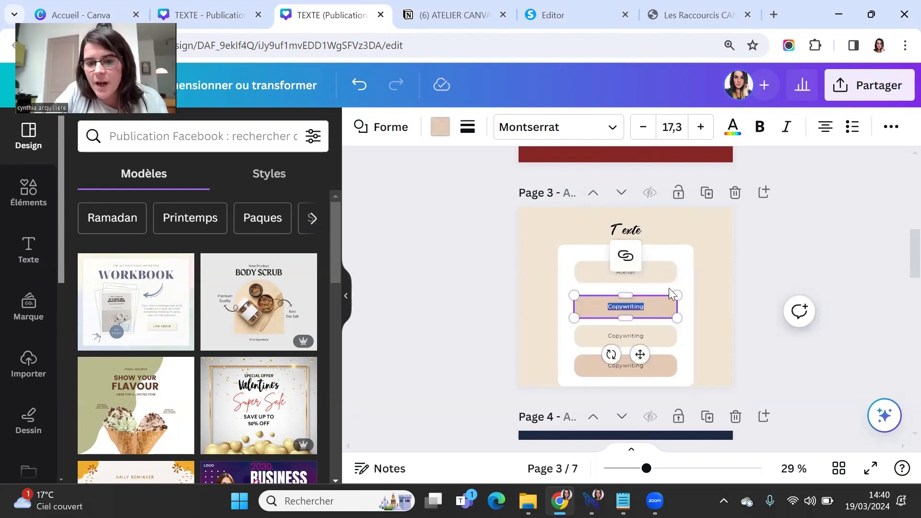
key(BackSpace)
text(19 mars)
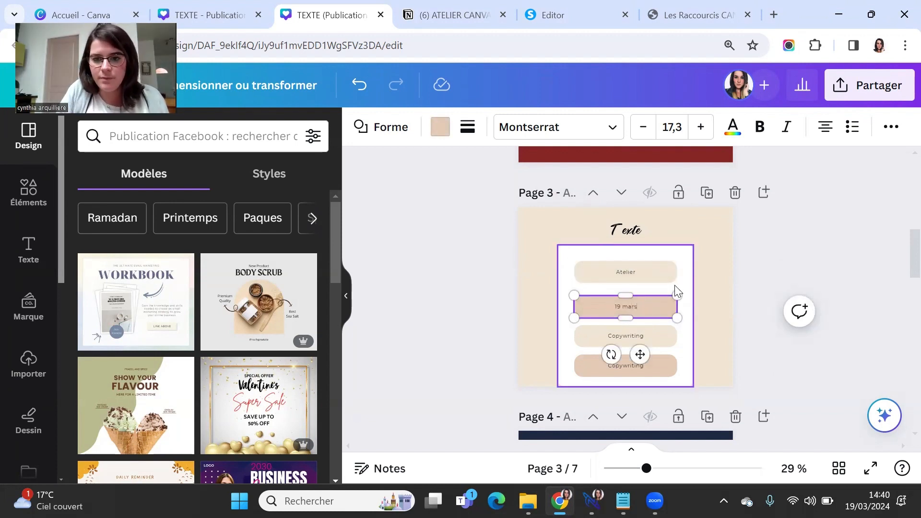
click(690, 234)
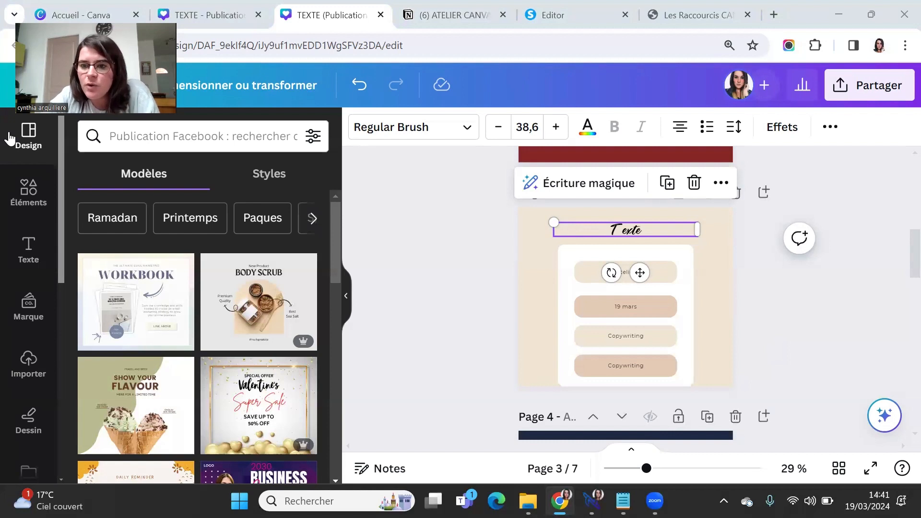
Enlarge the circular photo frame on page 2 so it overlaps the text box
scroll(595, 301, up, 5)
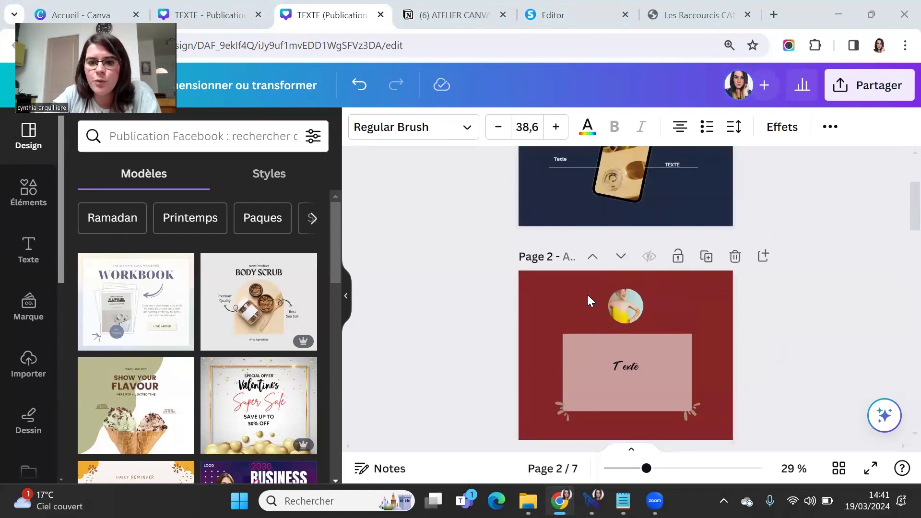
scroll(419, 249, up, 5)
scroll(611, 304, down, 5)
click(628, 316)
drag(643, 334, 636, 310)
Search Photos for "femme" and place the blonde woman in the striped top in page 2's circular frame
scroll(43, 288, down, 5)
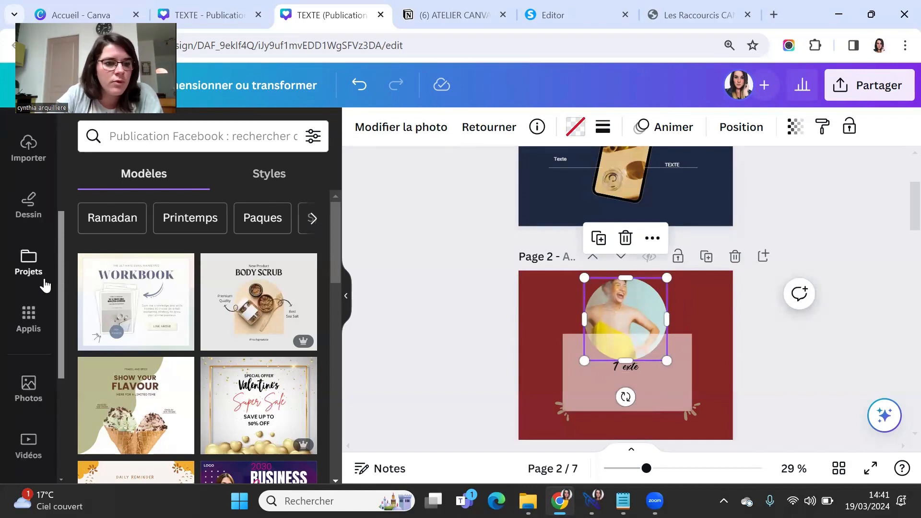
scroll(34, 335, up, 2)
scroll(34, 336, down, 2)
click(29, 319)
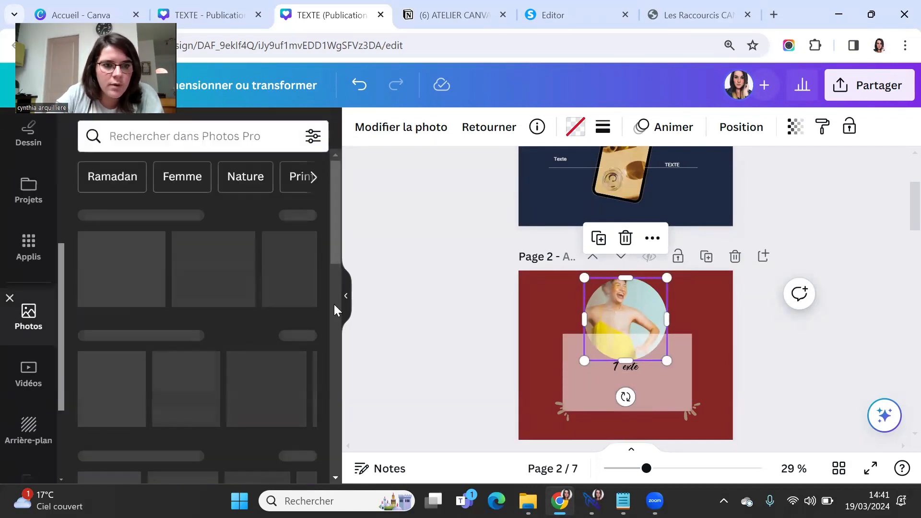
click(234, 136)
text(femme)
key(Return)
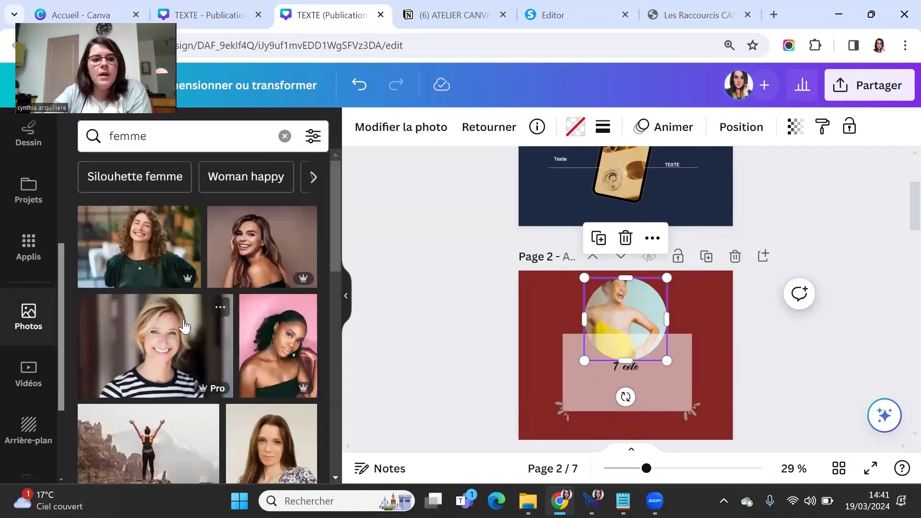
drag(185, 331, 649, 314)
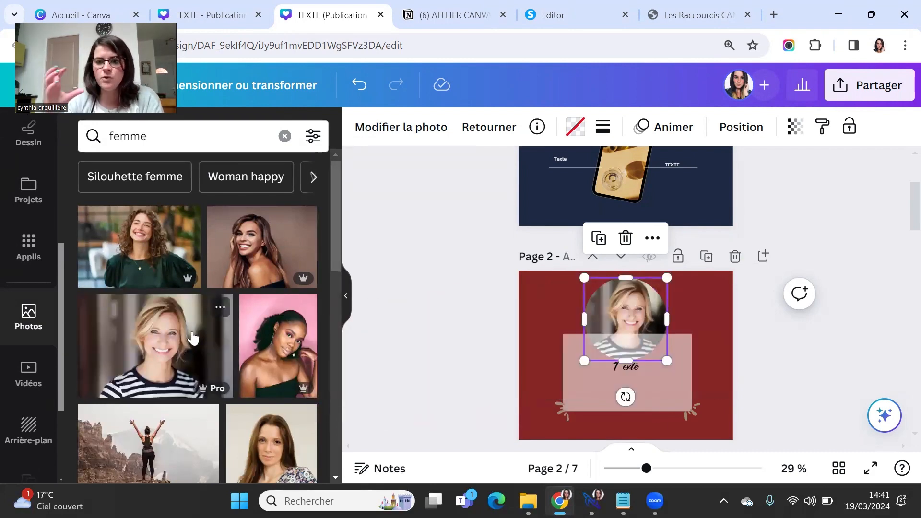
Place the blonde woman's photo in the small circular frame on page 7
scroll(608, 328, down, 15)
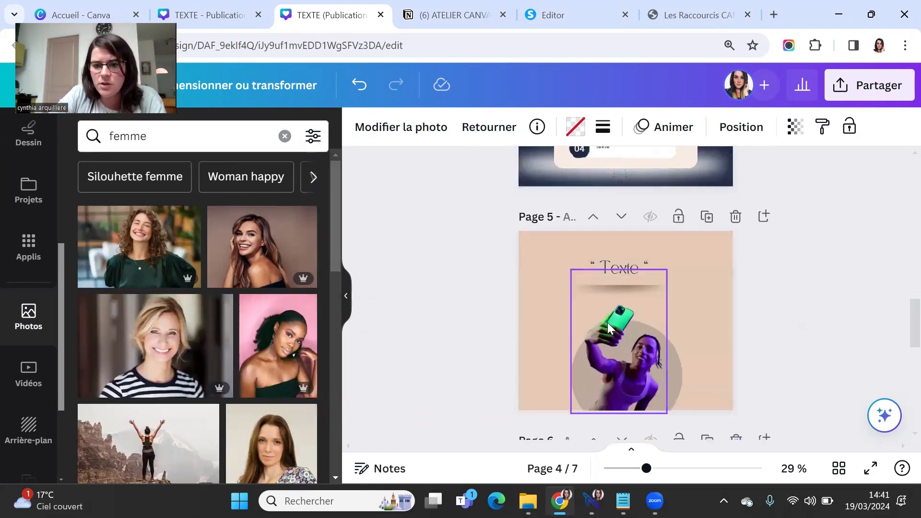
scroll(608, 328, down, 2)
drag(211, 335, 622, 253)
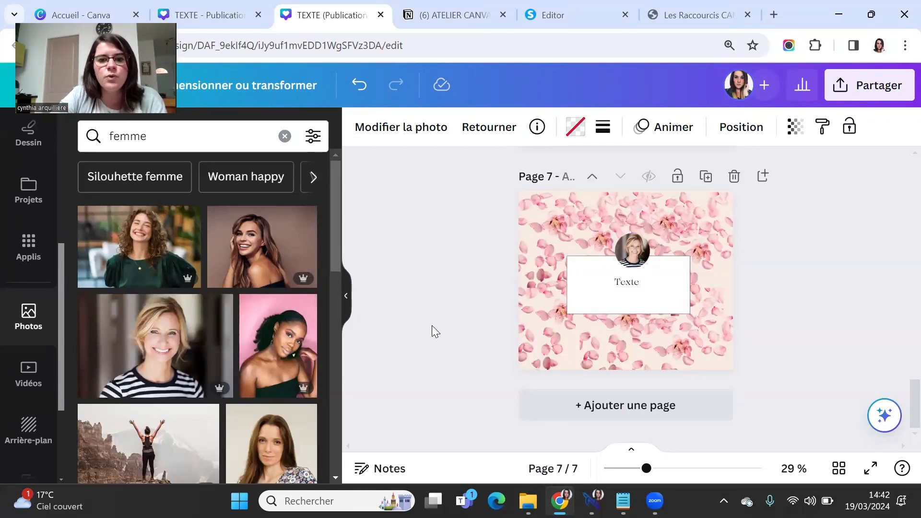
Try the blonde woman's photo with its background erased and reduced in page 7's lower-left corner, and delete it
drag(195, 350, 605, 265)
click(568, 259)
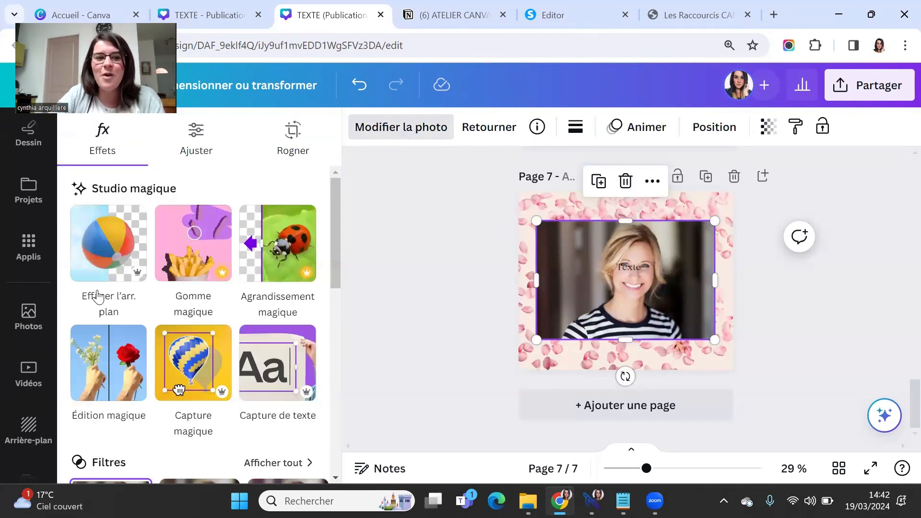
click(120, 243)
drag(540, 227, 522, 289)
drag(623, 335, 602, 331)
click(424, 278)
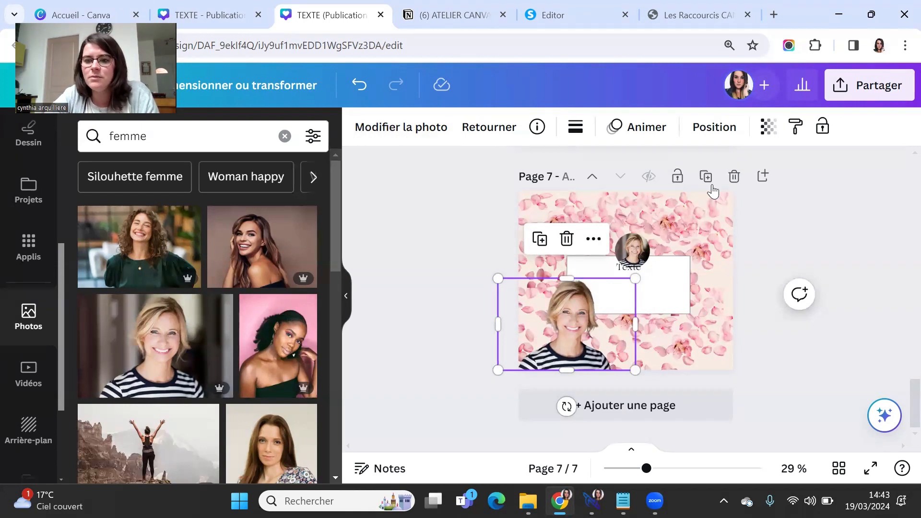
mouse_move(635, 278)
mouse_down()
mouse_move(650, 268)
mouse_move(633, 279)
mouse_up()
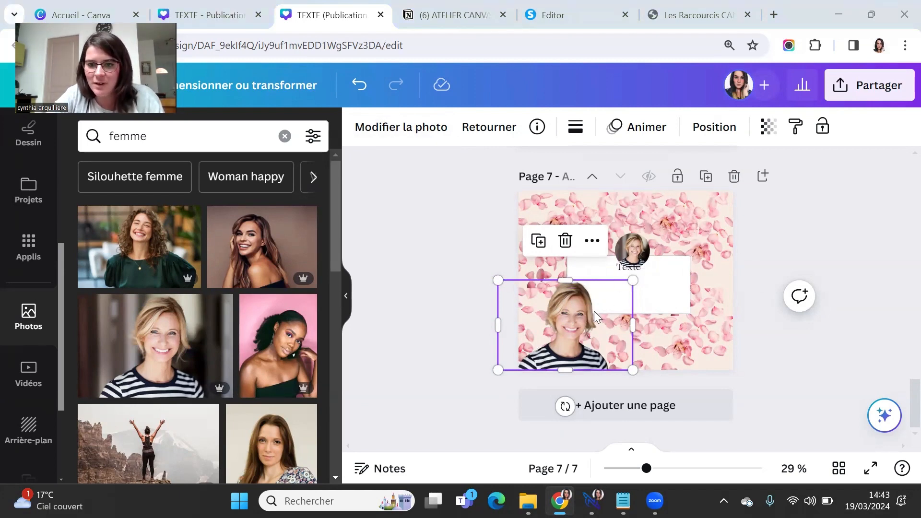
click(565, 241)
Add the photo of the woman in the white blouse to page 7 and erase its background
scroll(211, 295, down, 5)
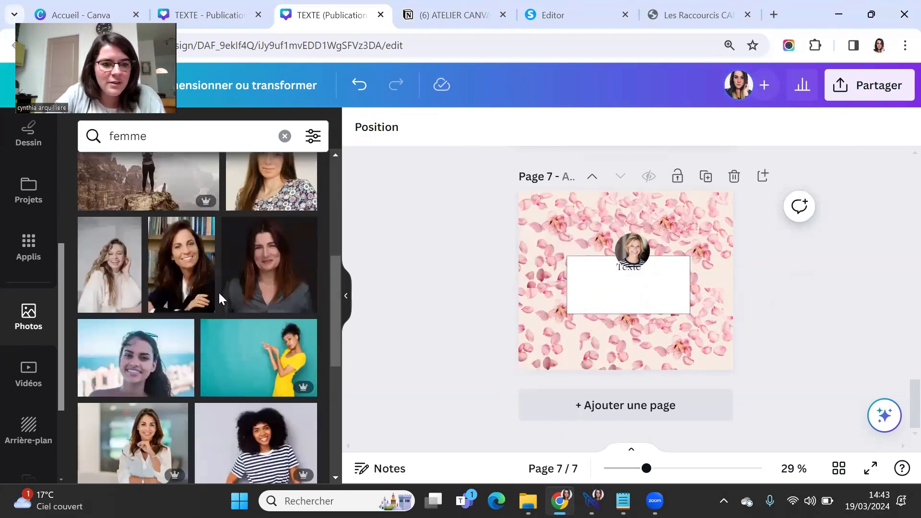
scroll(218, 292, down, 5)
drag(584, 279, 538, 297)
click(398, 139)
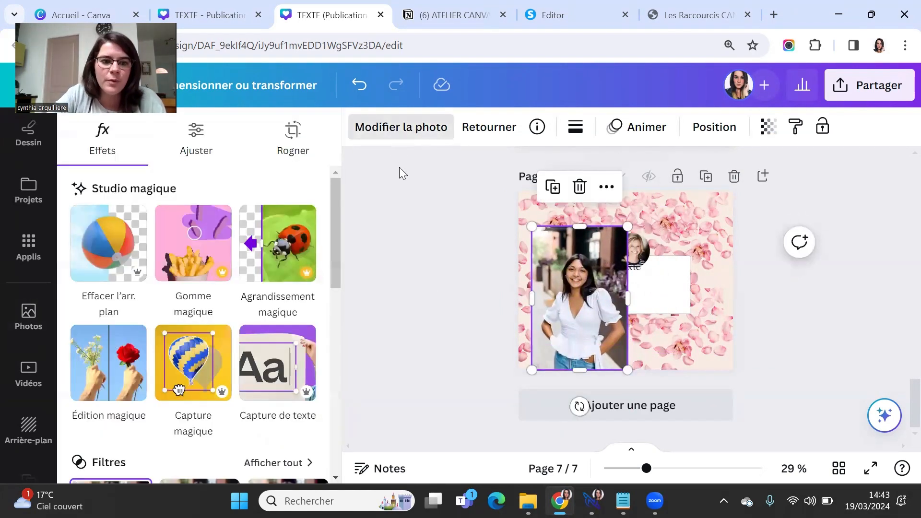
click(113, 256)
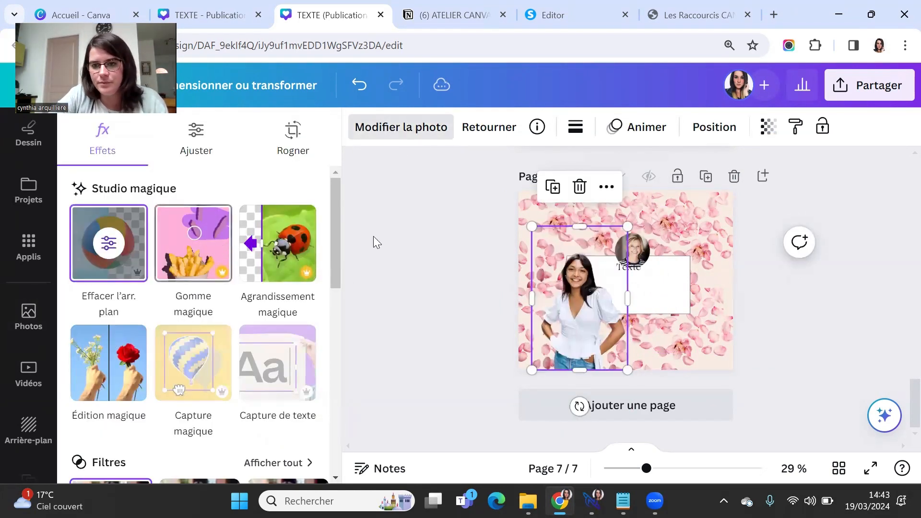
Resize the cut-out woman, place her in page 7's lower-right corner and remove the small circular portrait from the page
drag(510, 207, 507, 175)
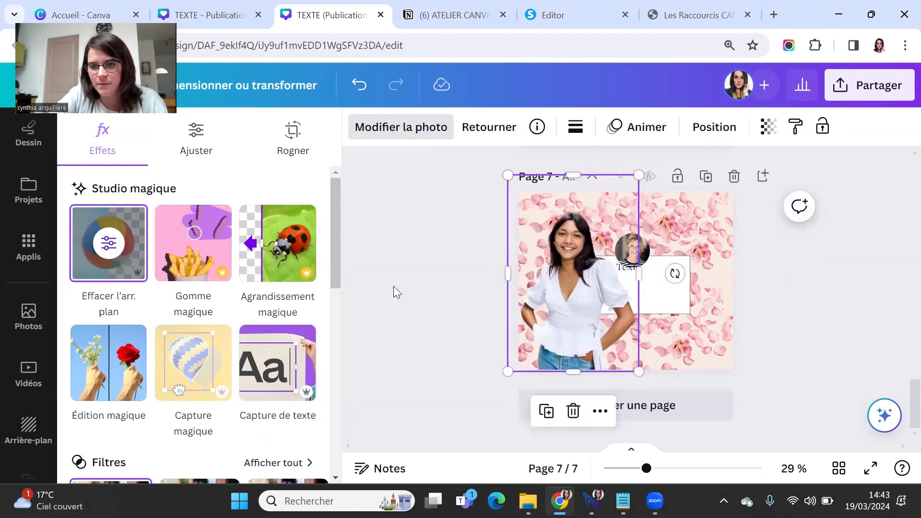
drag(632, 180, 644, 244)
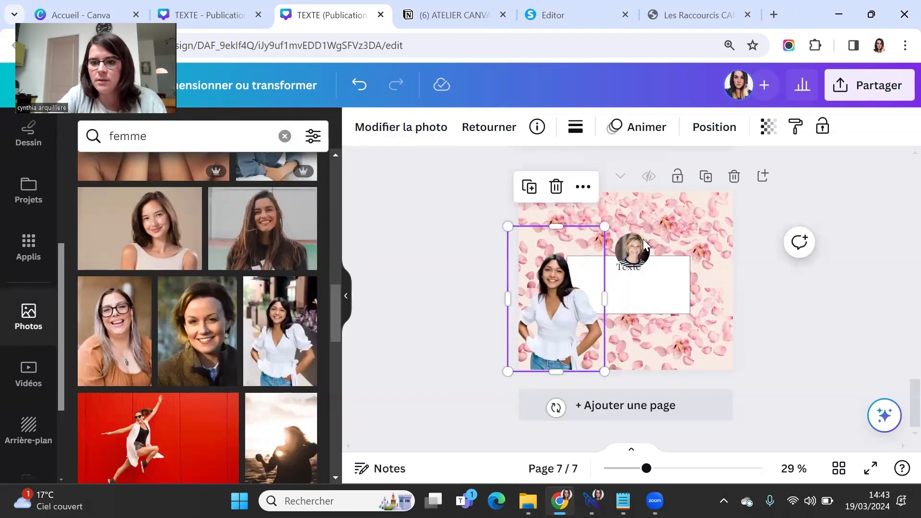
drag(555, 269, 691, 268)
drag(633, 246, 396, 252)
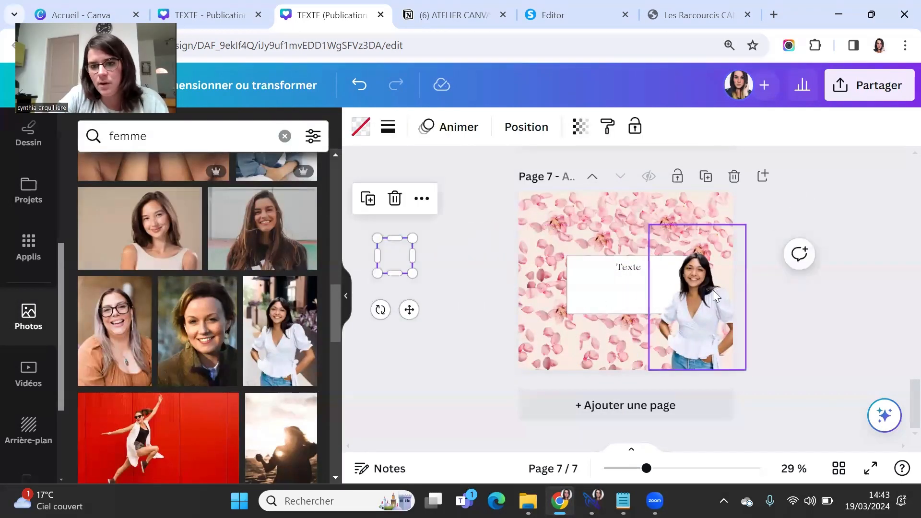
click(713, 292)
click(754, 314)
scroll(455, 253, up, 2)
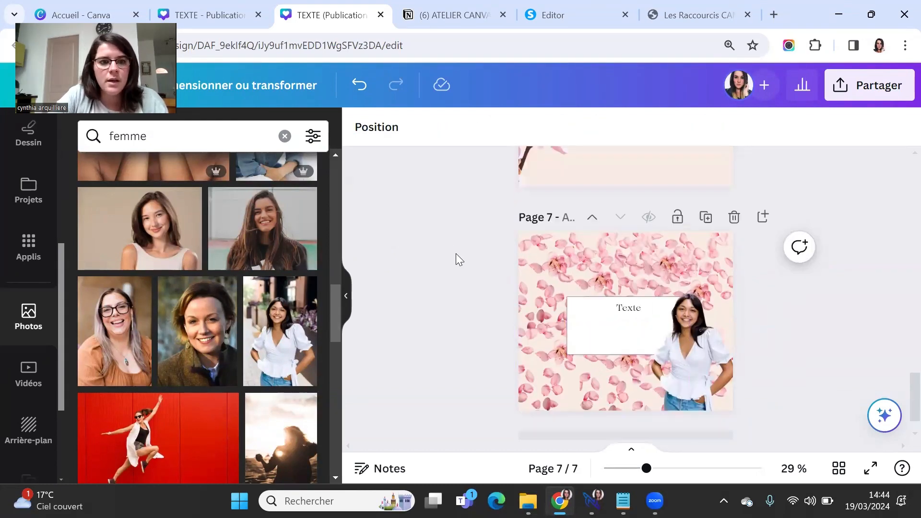
scroll(460, 259, down, 3)
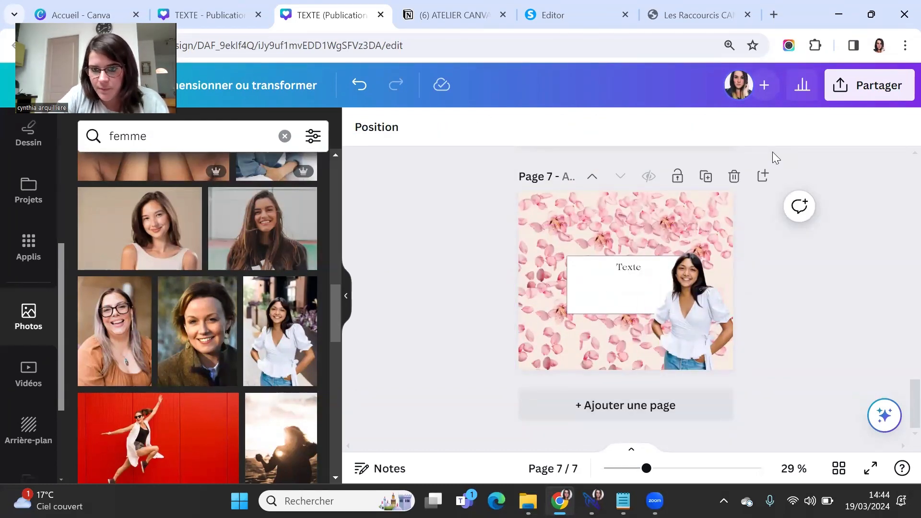
Search the elements for "fleur" and browse the flower illustrations
scroll(610, 317, up, 5)
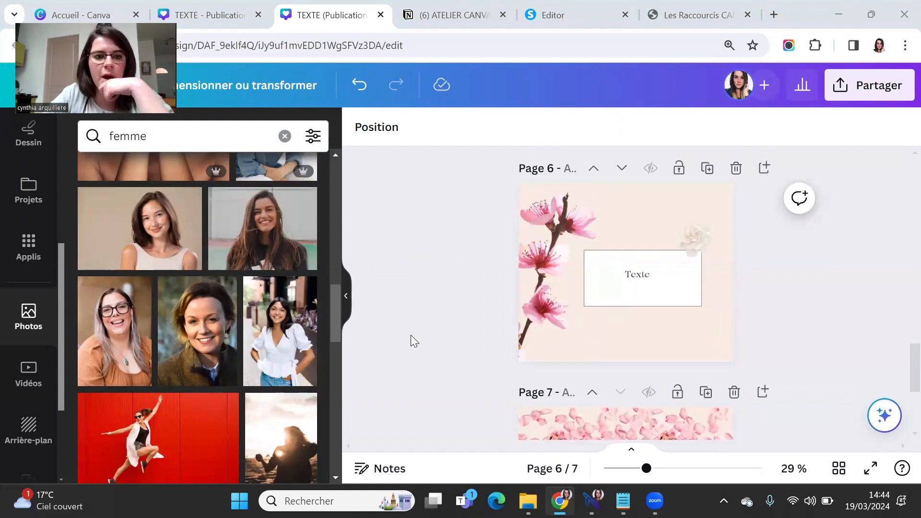
scroll(30, 318, up, 5)
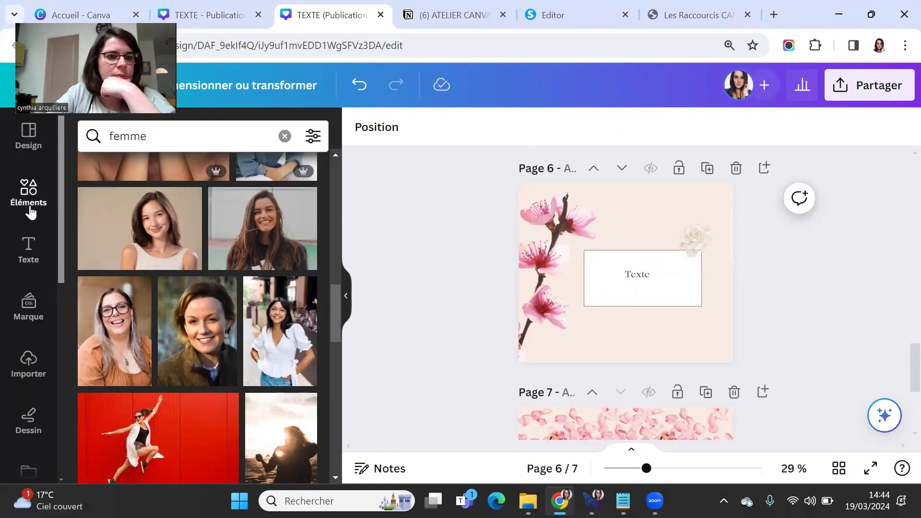
click(28, 192)
click(283, 226)
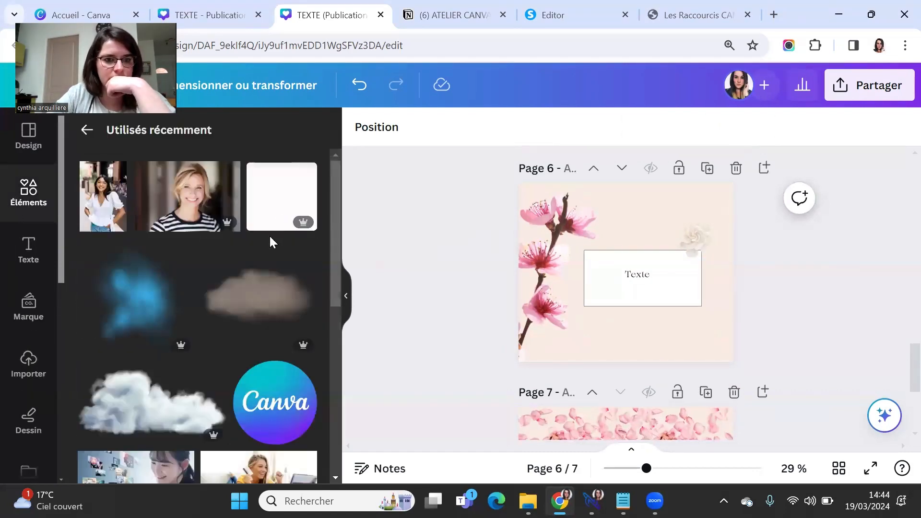
click(87, 131)
text(fleur)
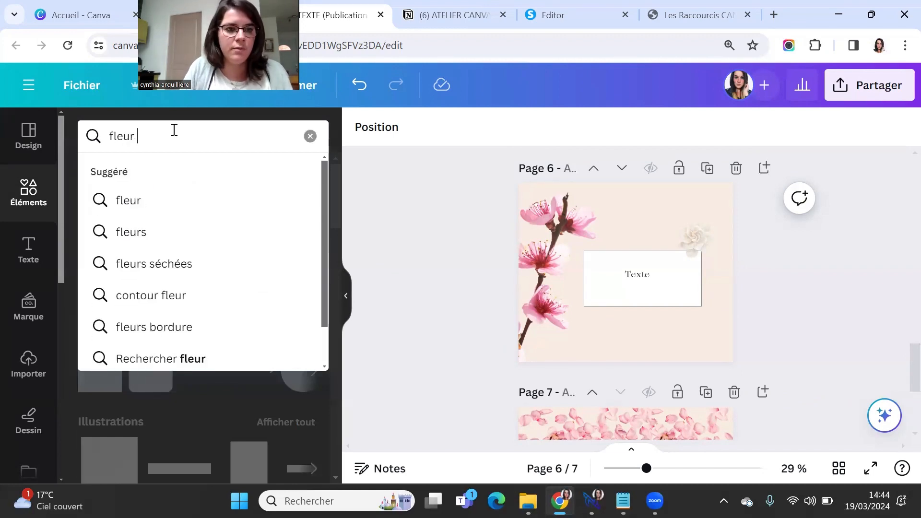
key(Return)
click(286, 263)
scroll(314, 315, down, 2)
scroll(315, 314, down, 5)
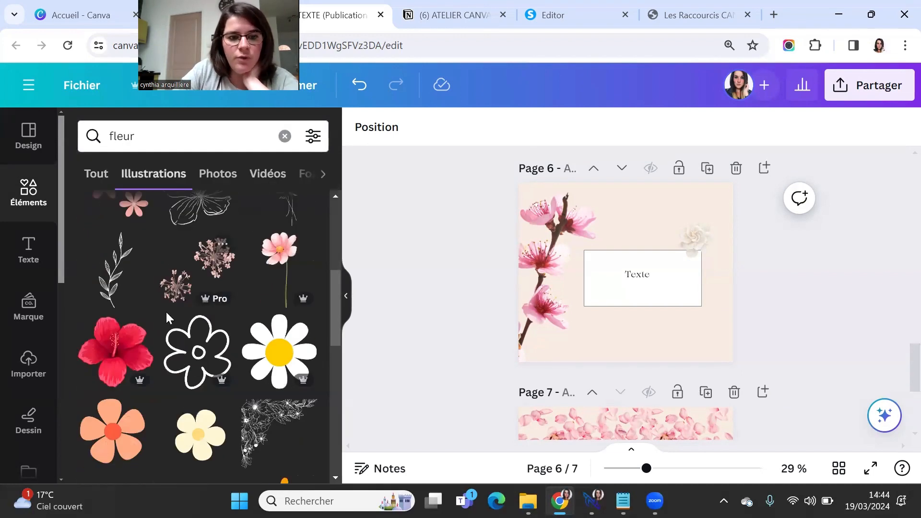
Search the illustrations for "or" and browse the gold graphics
click(175, 130)
key(BackSpace)
key(BackSpace)
key(BackSpace)
key(BackSpace)
key(BackSpace)
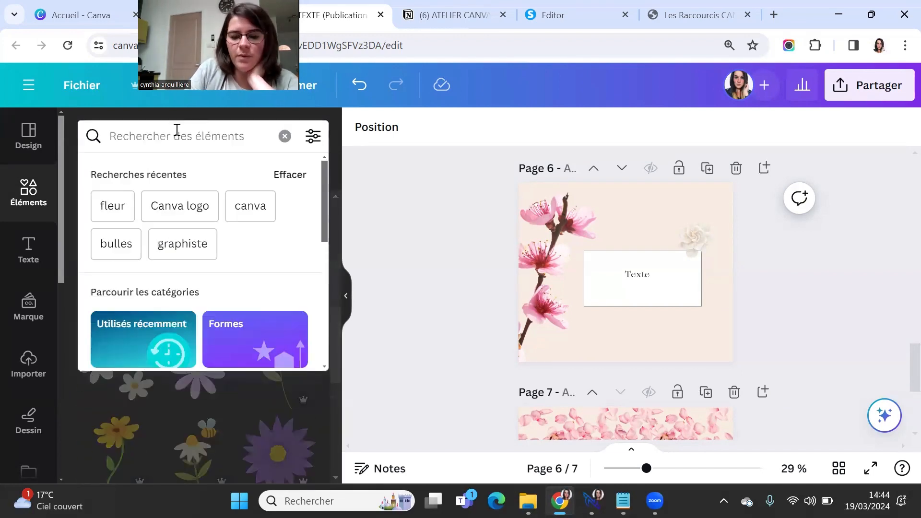
text(or)
key(Return)
scroll(249, 379, down, 2)
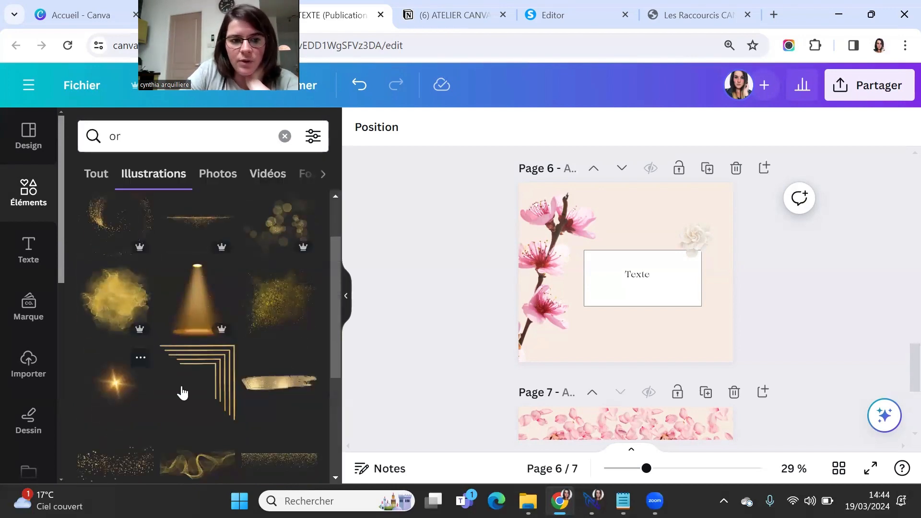
scroll(182, 392, down, 10)
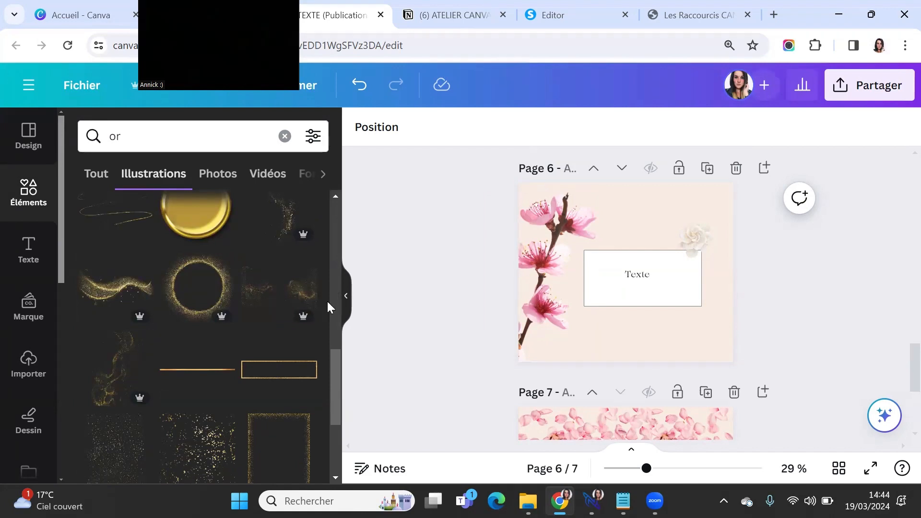
scroll(287, 307, up, 3)
Switch to the Les Raccourcis CANVA PDF and review the list of suggested search keywords on page 13
click(211, 131)
key(BackSpace)
key(BackSpace)
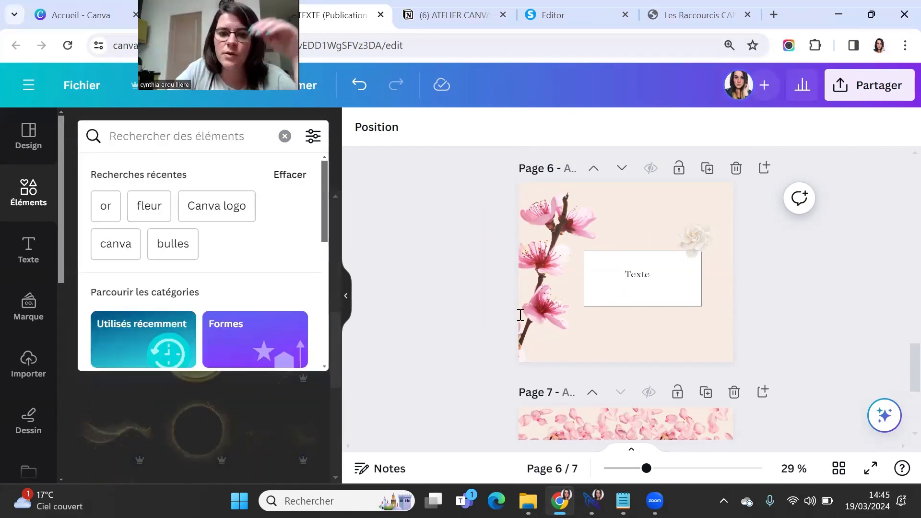
click(698, 15)
scroll(555, 325, down, 20)
scroll(557, 323, up, 2)
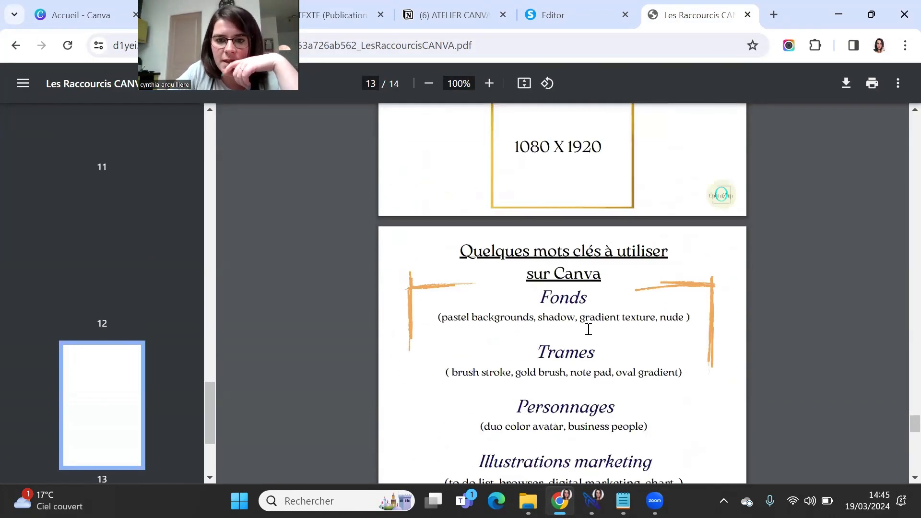
scroll(588, 328, down, 5)
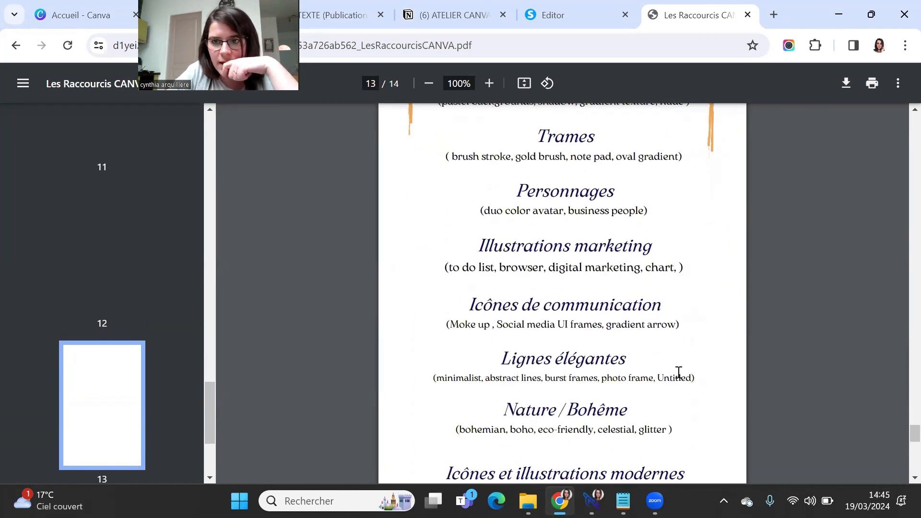
Return to the Canva design and search the illustrations for "minimaliste"
click(336, 15)
text(minimaliste)
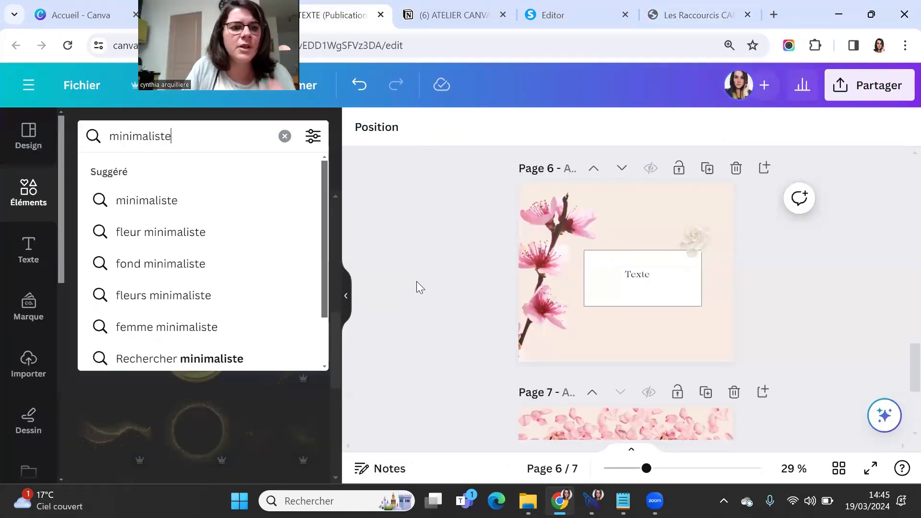
key(Return)
scroll(318, 314, down, 5)
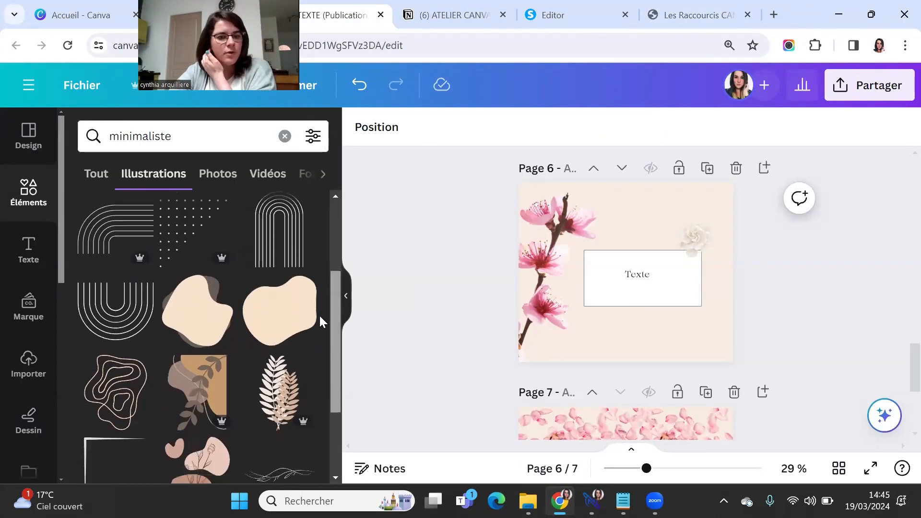
Search the illustrations for "formes aesthetic" and browse the organic and geometric shapes
scroll(325, 384, up, 5)
click(234, 139)
key(BackSpace)
key(BackSpace)
key(BackSpace)
key(BackSpace)
key(BackSpace)
key(BackSpace)
key(BackSpace)
key(BackSpace)
key(BackSpace)
key(BackSpace)
key(BackSpace)
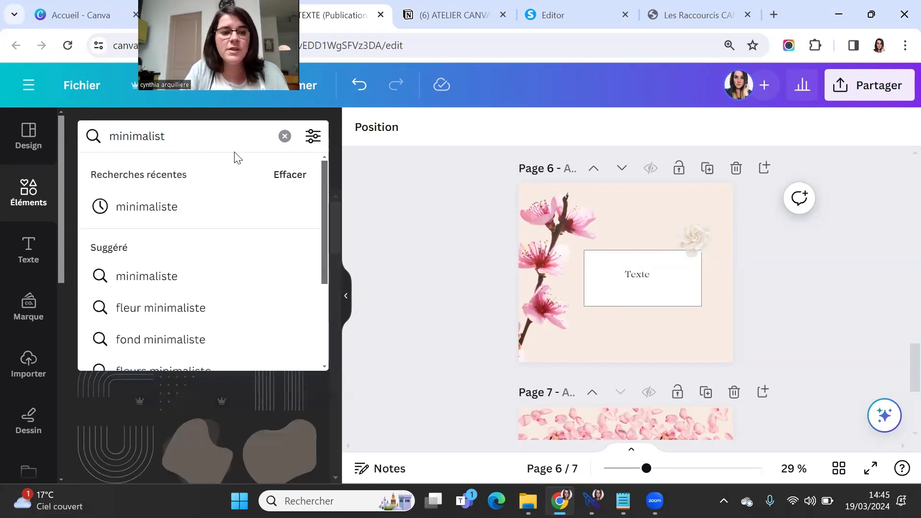
text(aesthe)
click(220, 230)
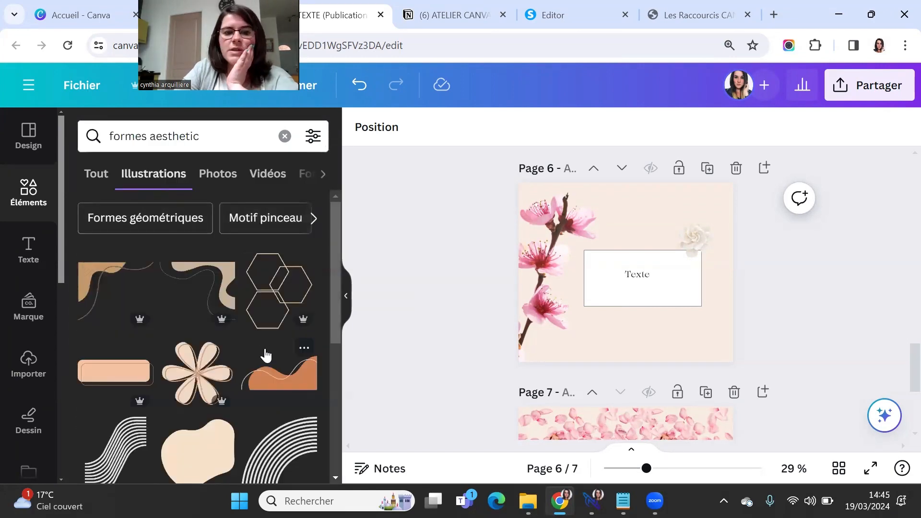
scroll(263, 355, down, 1)
scroll(257, 336, down, 8)
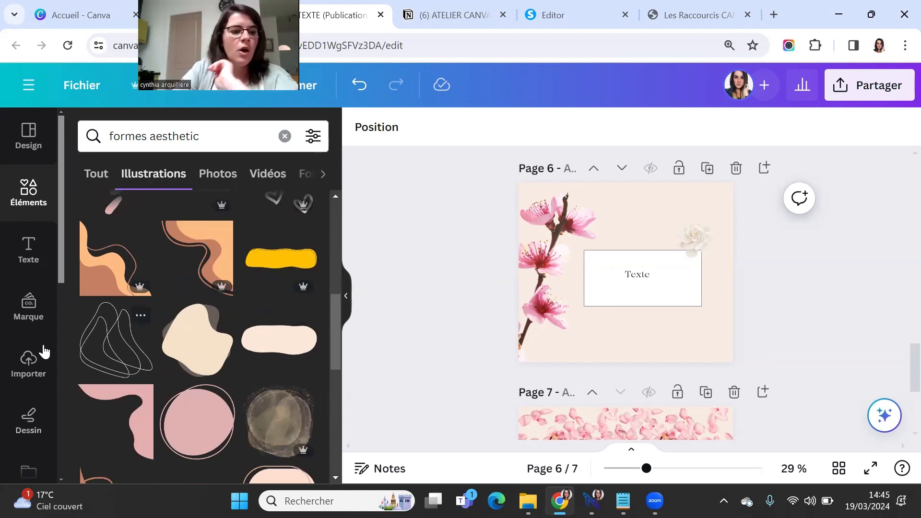
scroll(9, 279, down, 4)
Search the photo library for "aesthetic" and browse the pictures
click(29, 319)
click(82, 135)
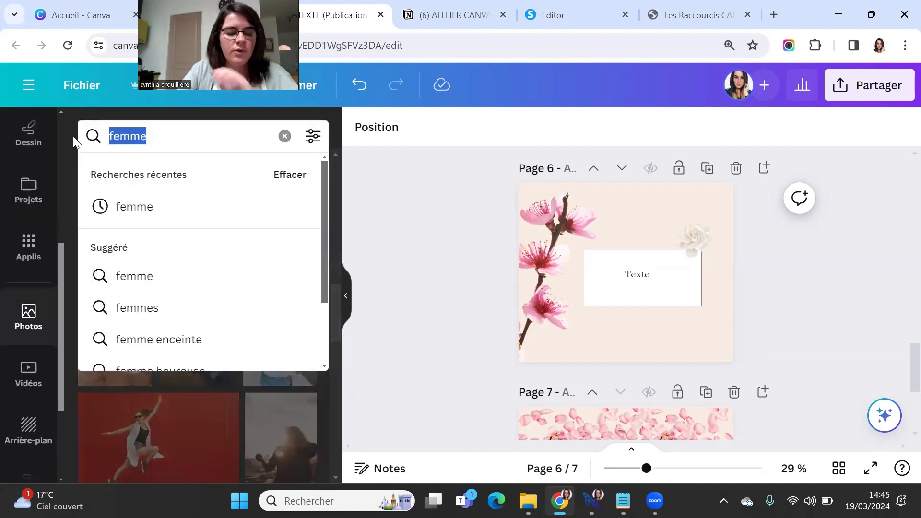
text(aesth)
click(232, 208)
scroll(264, 285, down, 5)
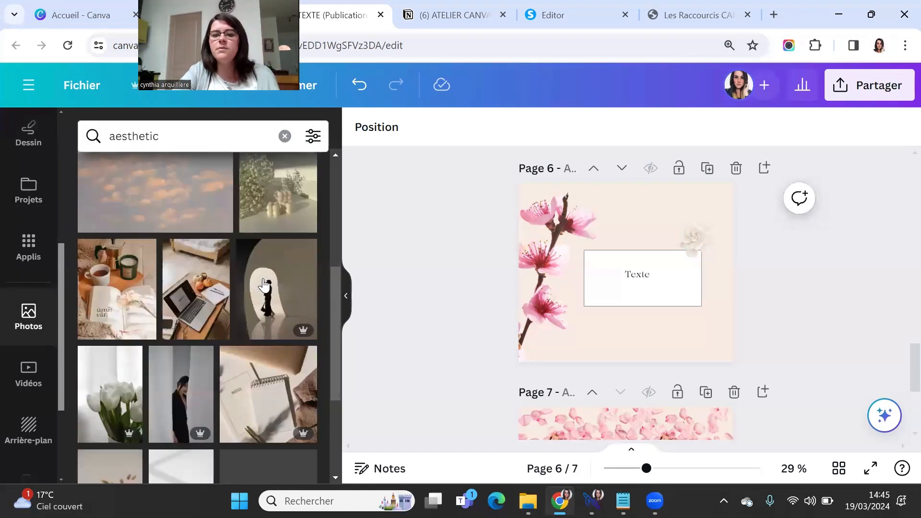
scroll(264, 284, down, 10)
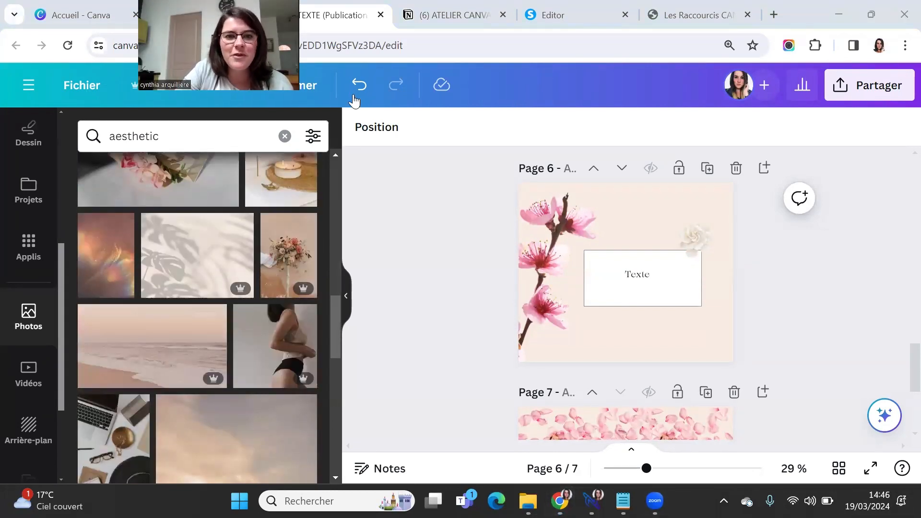
drag(253, 113, 215, 134)
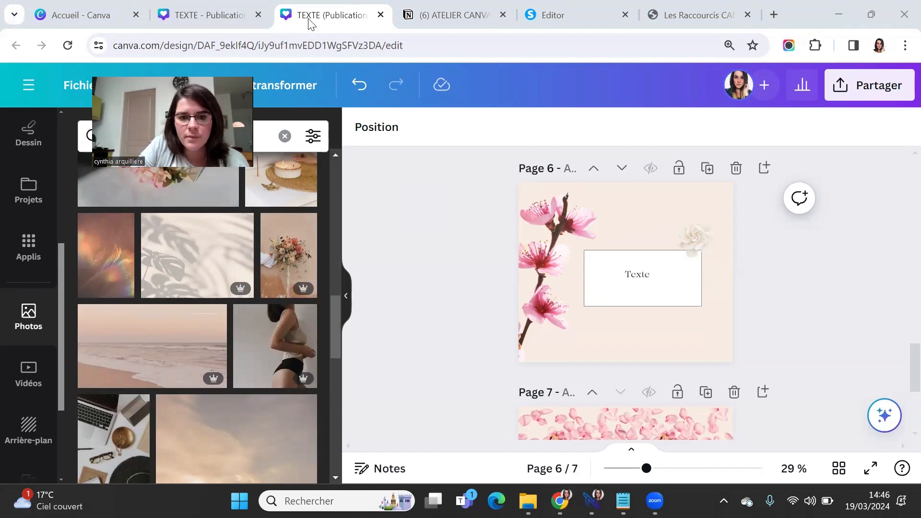
drag(178, 90, 308, 21)
scroll(282, 308, down, 1)
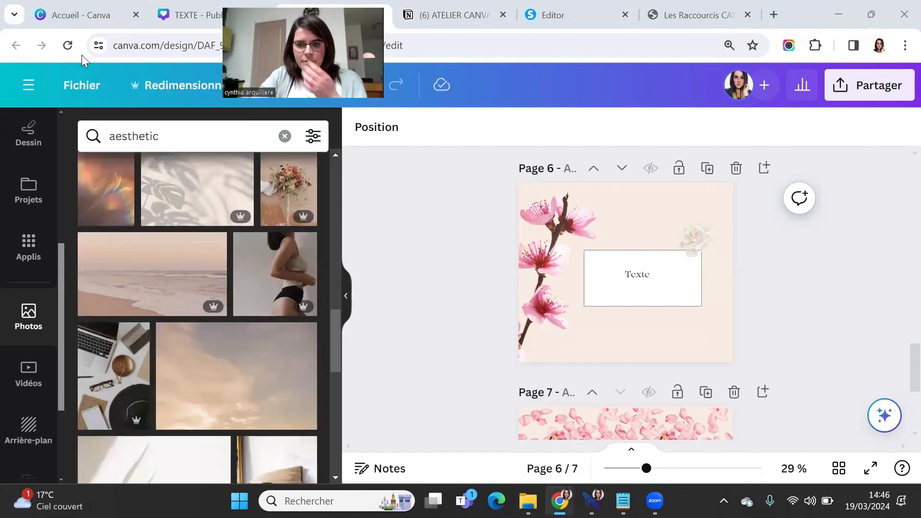
scroll(250, 270, down, 1)
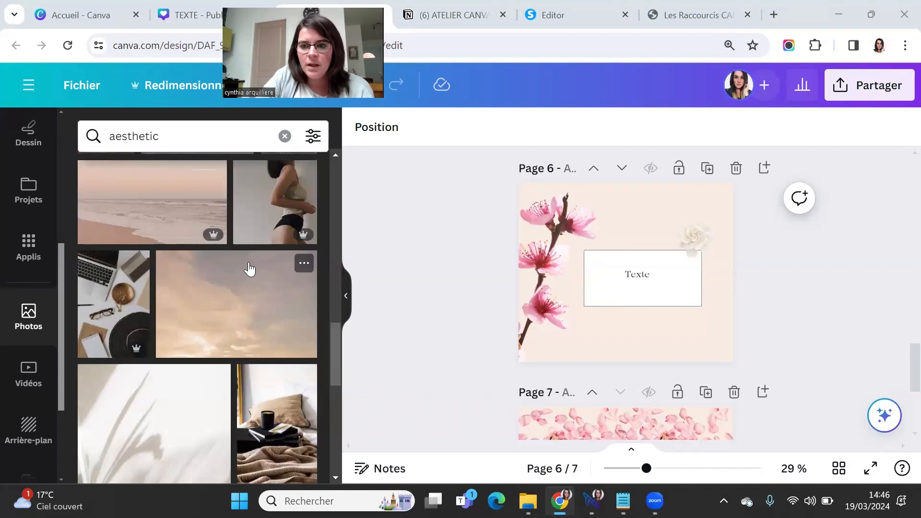
Add the uploaded black-and-white portrait of the woman to page 5
scroll(643, 202, down, 3)
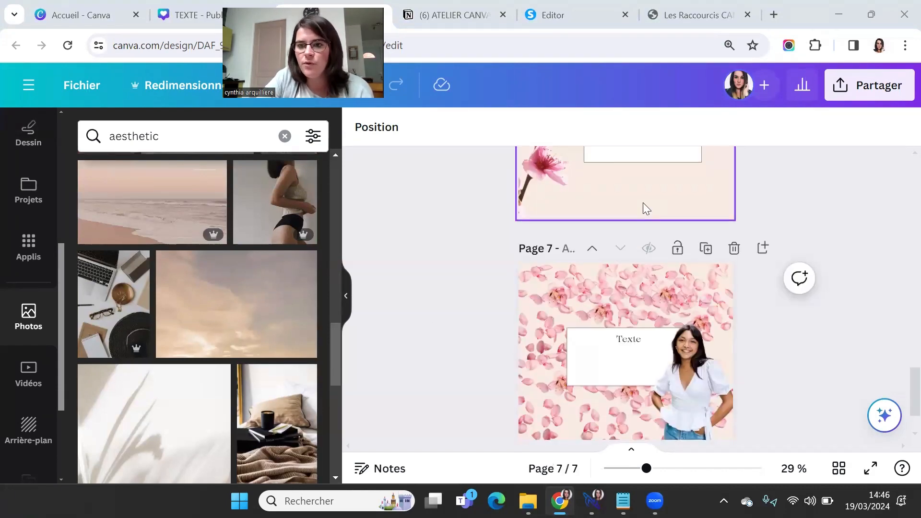
scroll(505, 284, down, 2)
scroll(509, 286, up, 20)
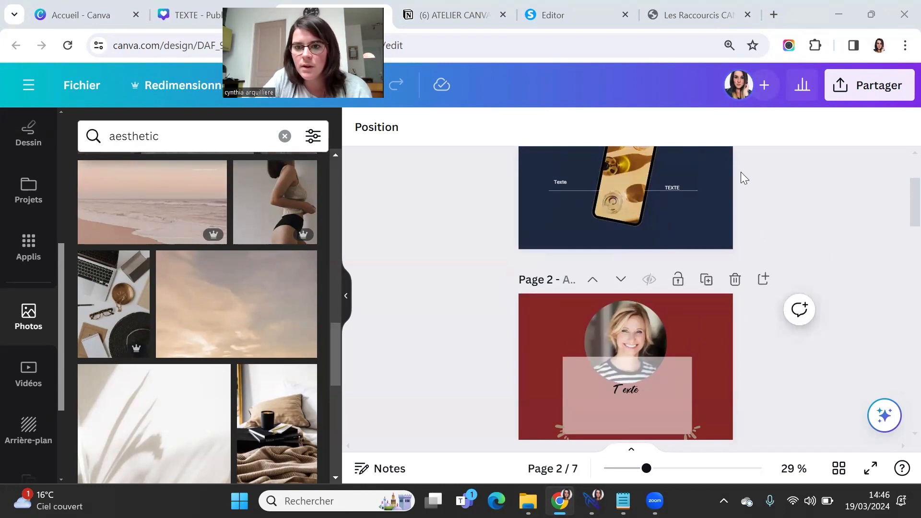
scroll(418, 261, down, 7)
scroll(29, 307, up, 5)
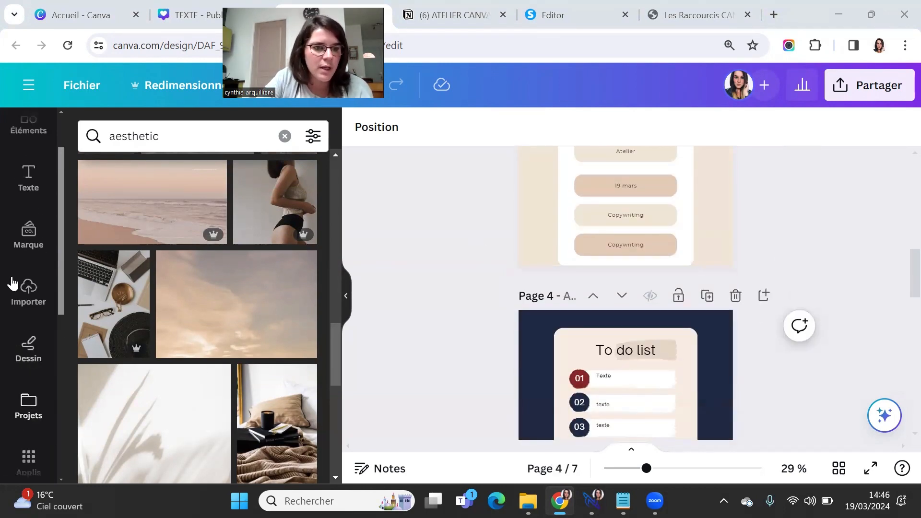
click(28, 292)
scroll(269, 336, down, 5)
scroll(298, 360, down, 5)
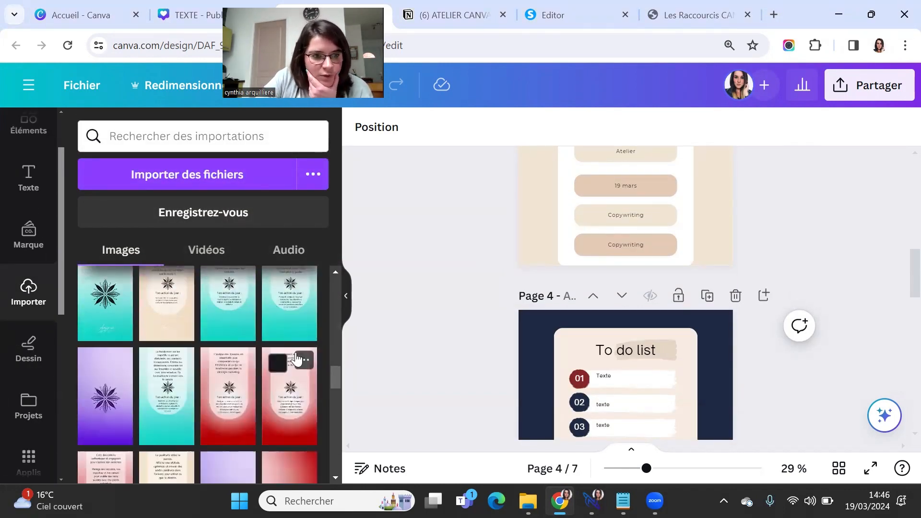
scroll(489, 288, down, 6)
scroll(280, 357, down, 10)
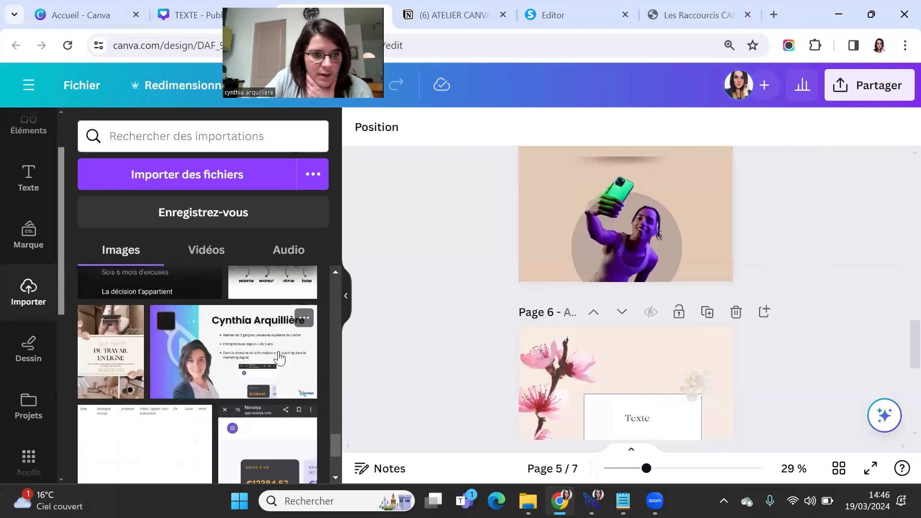
click(279, 357)
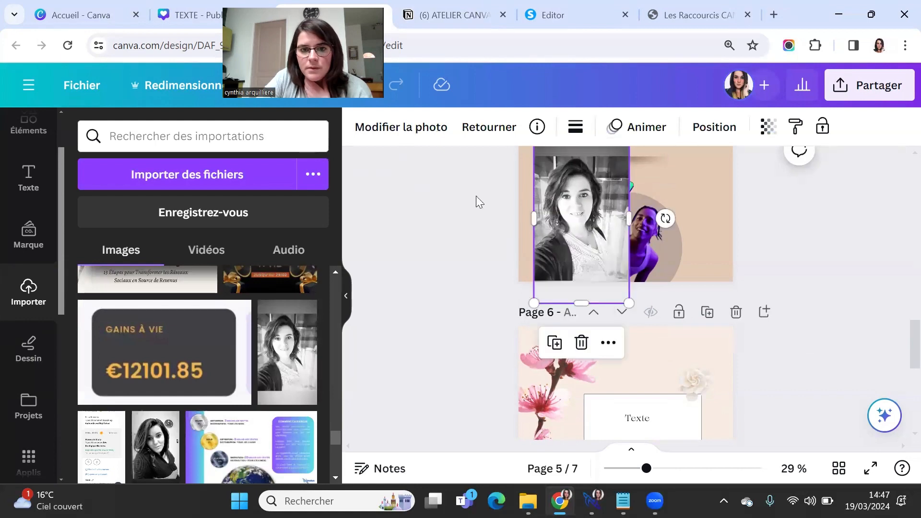
Erase the portrait's background and delete the purple-toned woman holding the green phone from page 5
click(401, 126)
click(106, 243)
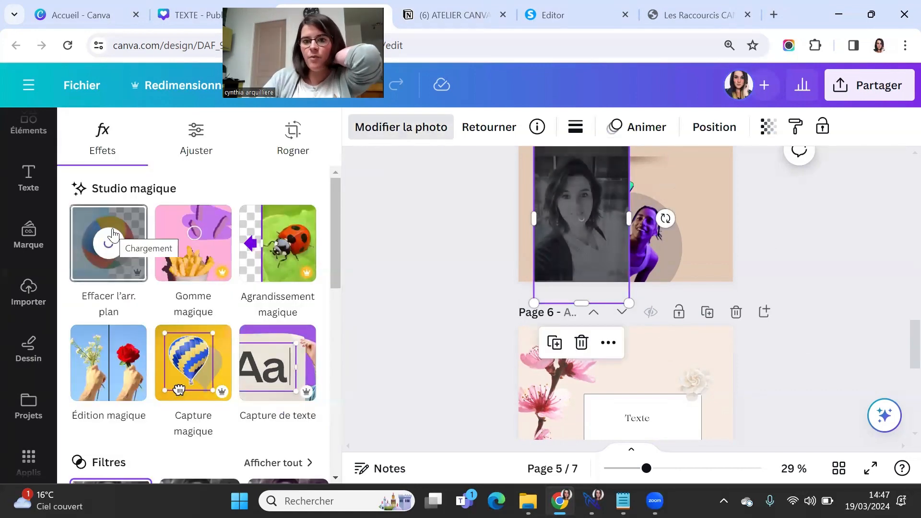
click(644, 233)
click(695, 197)
Resize the cut-out portrait and centre it over the circle on page 5, below the text
mouse_move(633, 236)
mouse_down()
mouse_move(560, 240)
mouse_move(635, 242)
mouse_up()
scroll(646, 248, up, 1)
click(627, 184)
drag(566, 296, 619, 339)
click(580, 296)
drag(570, 264, 557, 256)
mouse_move(646, 298)
mouse_down()
mouse_move(629, 291)
mouse_move(644, 292)
mouse_up()
click(487, 319)
drag(677, 319, 668, 323)
Look through the available text styles, saved projects and stock video categories
key(t)
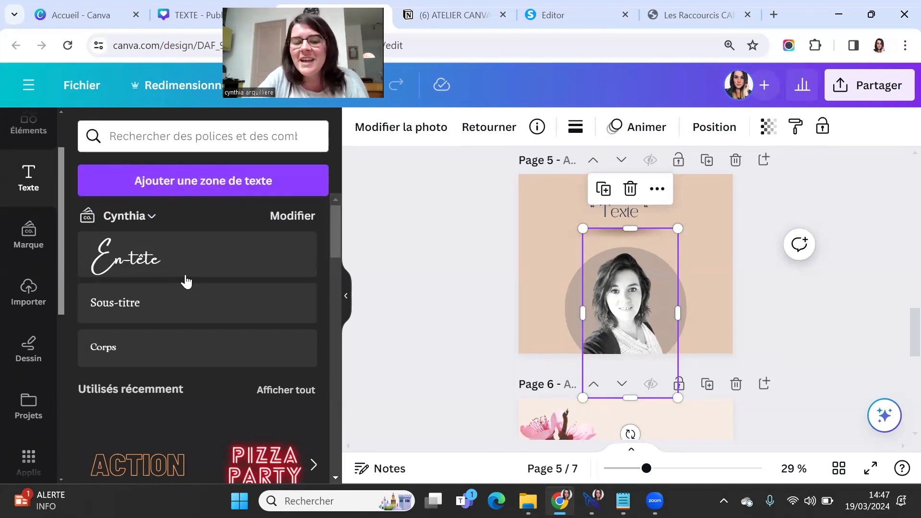
scroll(8, 196, up, 1)
scroll(8, 196, down, 1)
click(29, 404)
scroll(45, 341, up, 1)
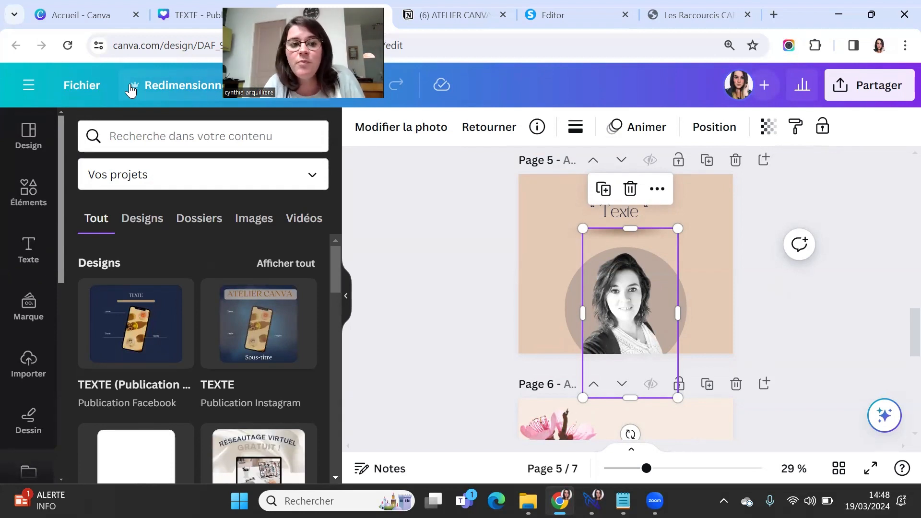
scroll(28, 399, down, 5)
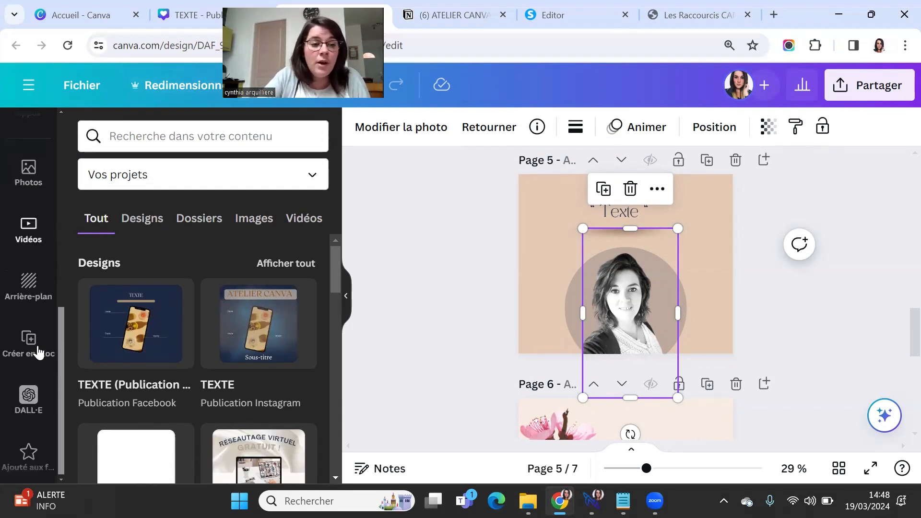
click(28, 300)
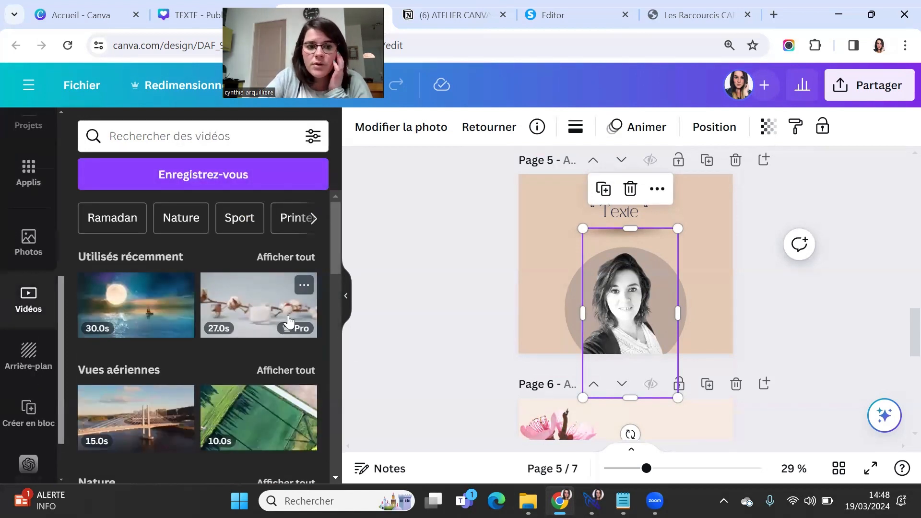
scroll(286, 317, down, 3)
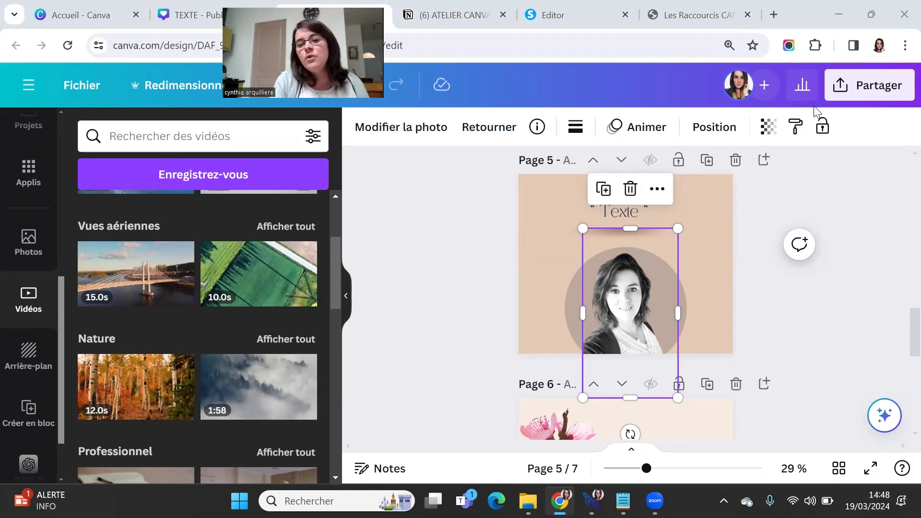
scroll(29, 424, up, 5)
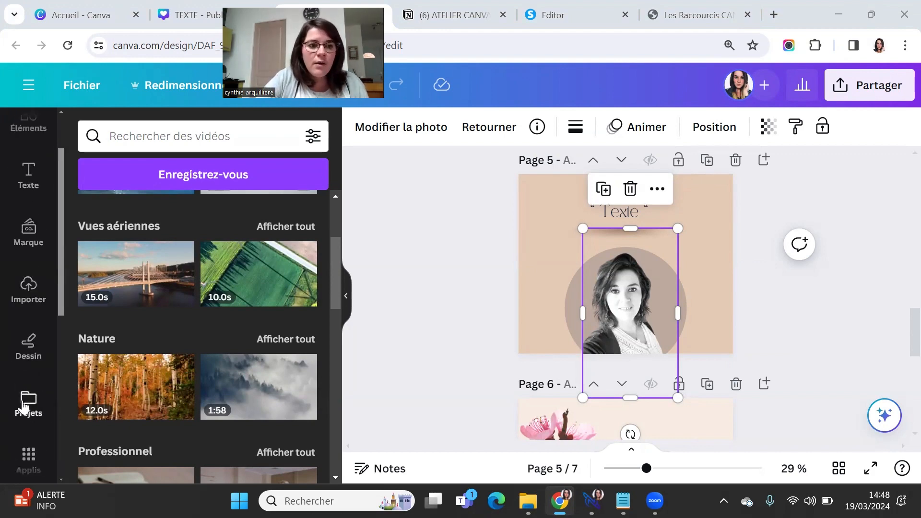
Search the stock photos for "café" and browse the matching coffee images
scroll(24, 402, up, 1)
scroll(29, 355, down, 4)
click(29, 382)
double_click(135, 135)
text(c)
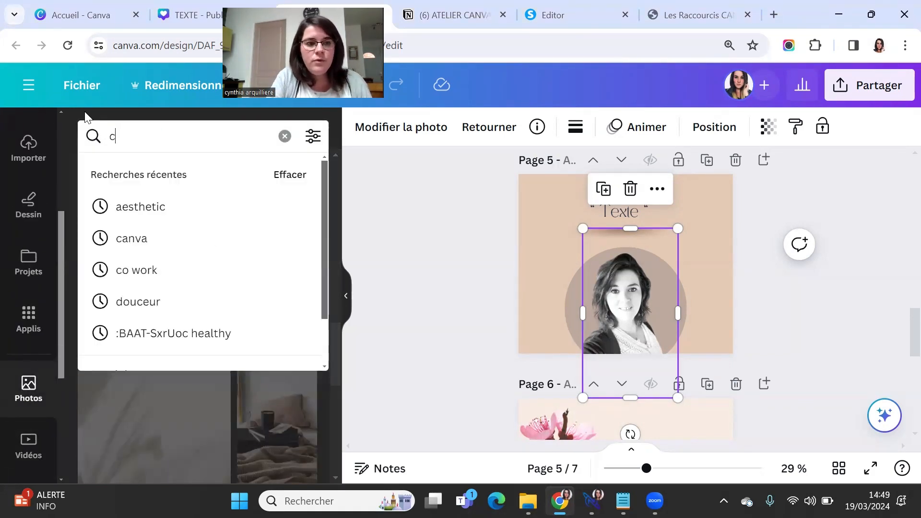
text(afé)
key(Return)
scroll(235, 326, down, 2)
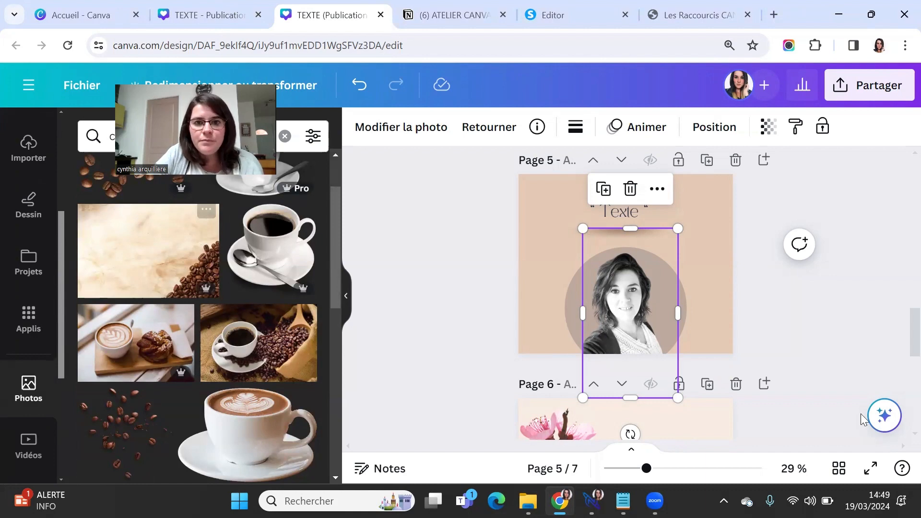
Change the background of page 1 to the light beige from the document colours
scroll(862, 418, up, 15)
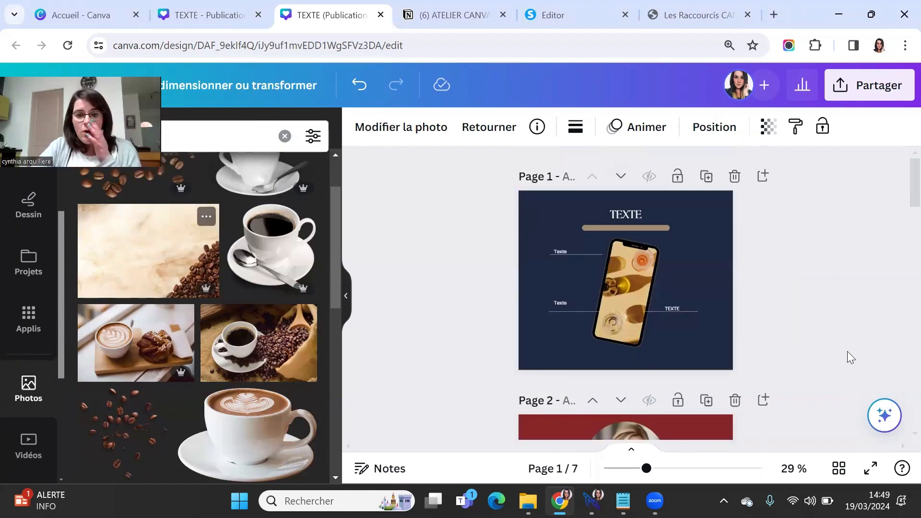
scroll(804, 260, down, 4)
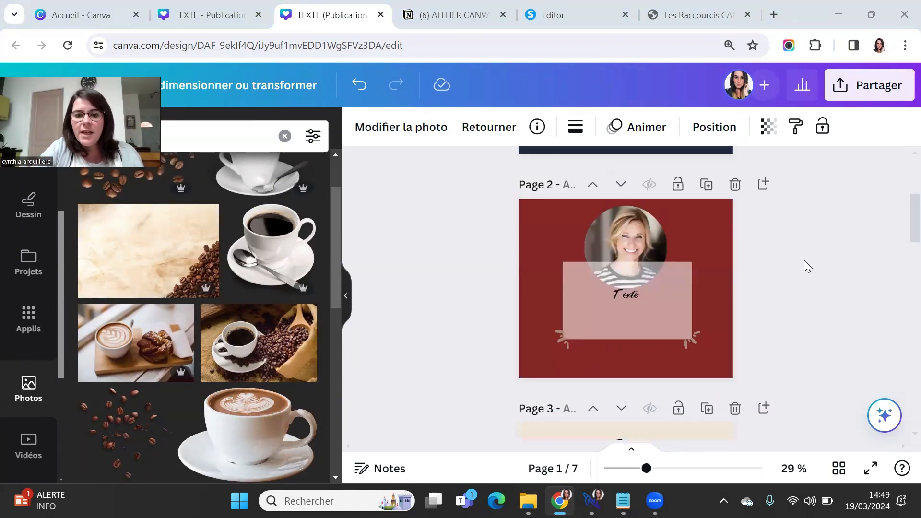
scroll(805, 259, down, 20)
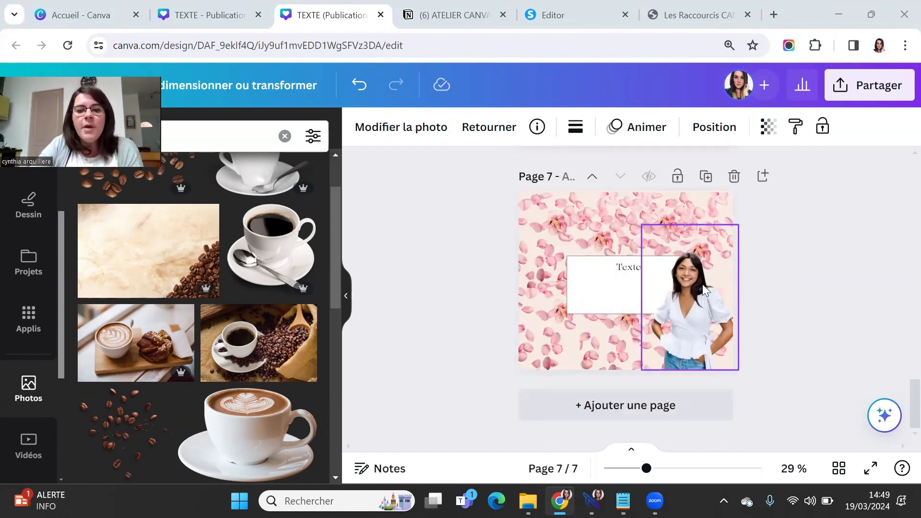
scroll(775, 322, up, 16)
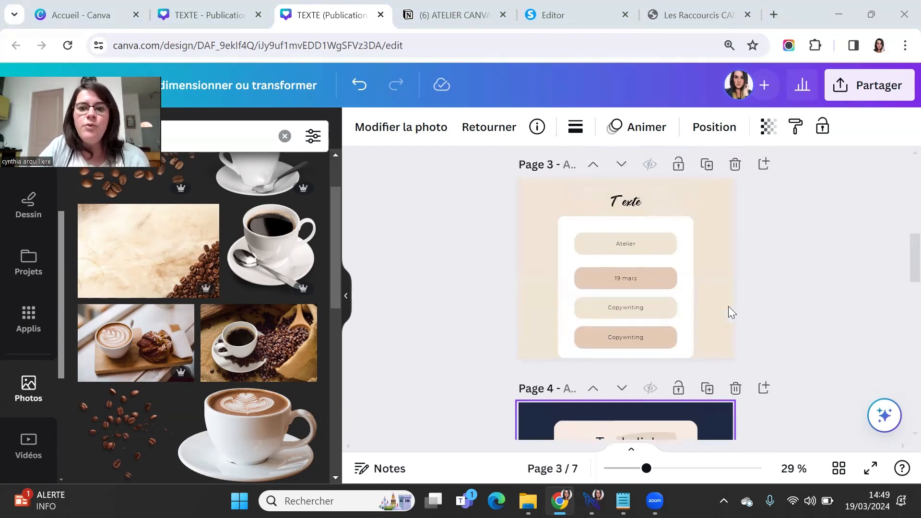
scroll(728, 306, up, 8)
click(695, 201)
click(360, 127)
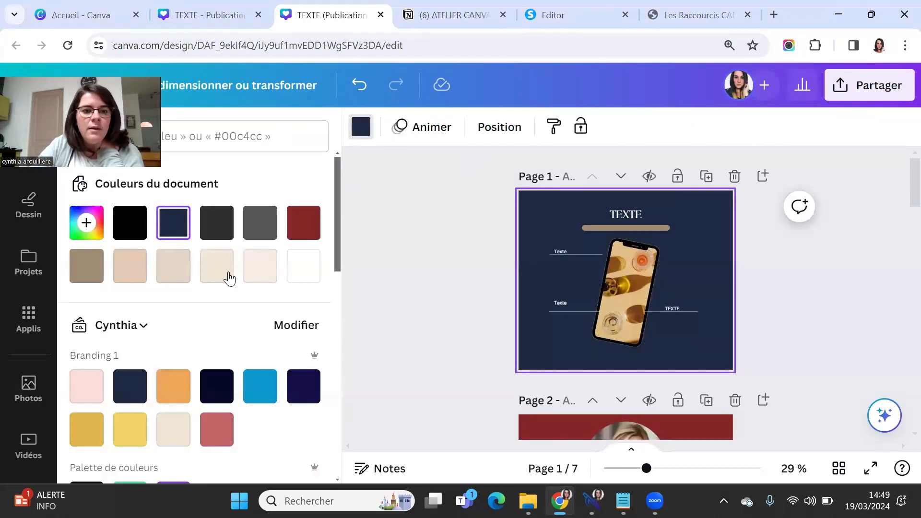
click(216, 266)
Set the font of the page 1 title "TEXTE" to Open Sauce
click(625, 214)
click(412, 127)
click(123, 313)
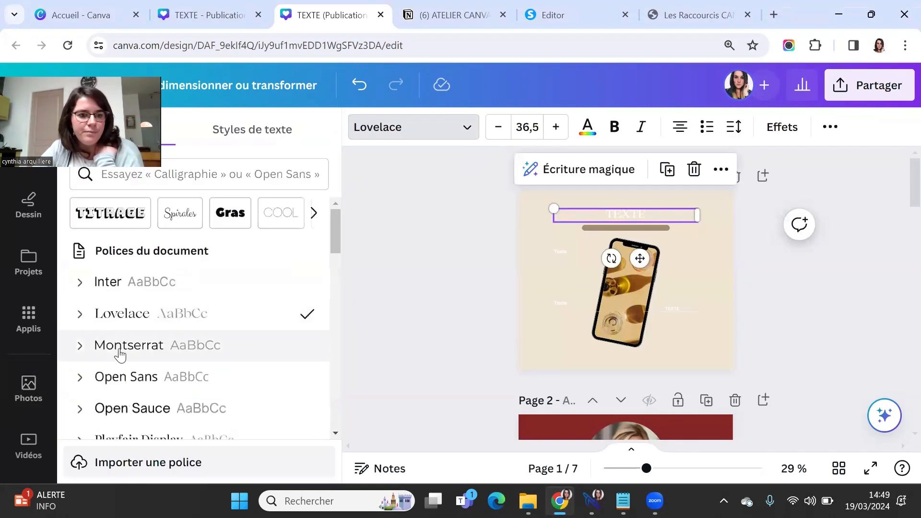
click(143, 377)
click(181, 408)
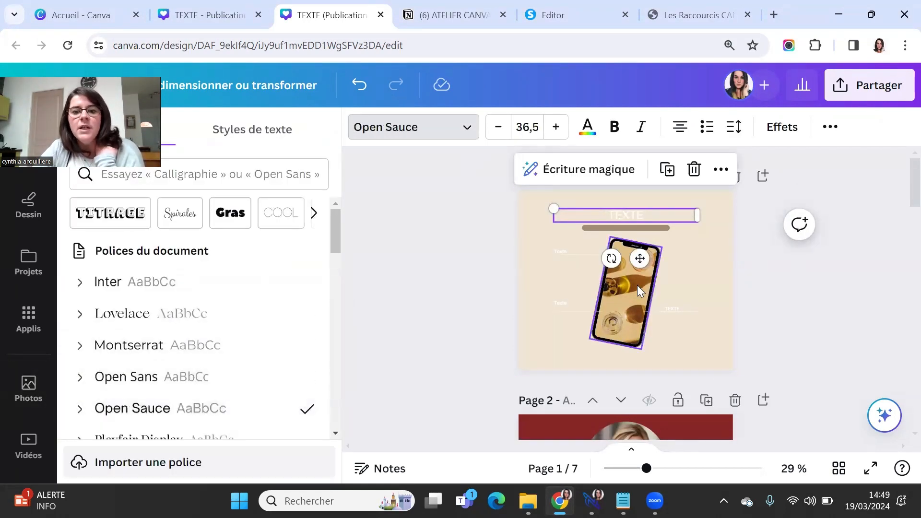
Replace the picture in page 1's phone frame with the recently used photo of the woman in the white blouse
click(28, 405)
drag(104, 279, 640, 305)
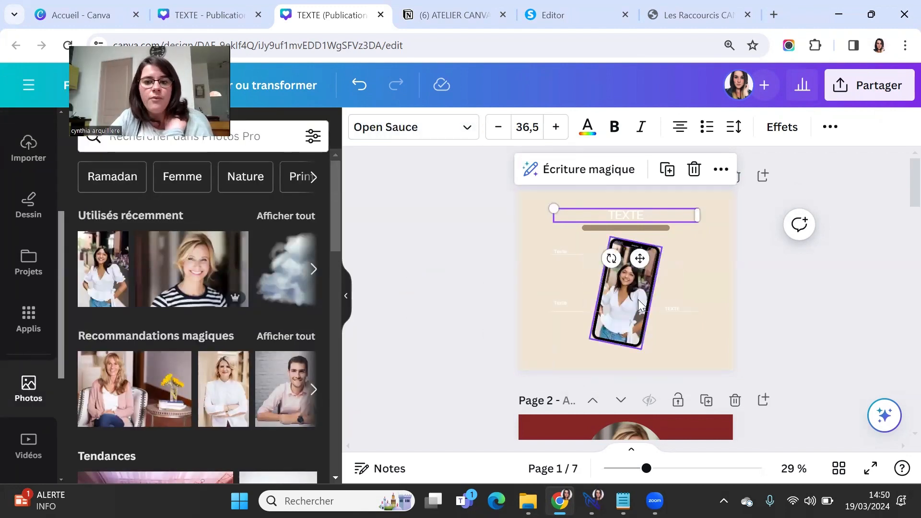
click(583, 251)
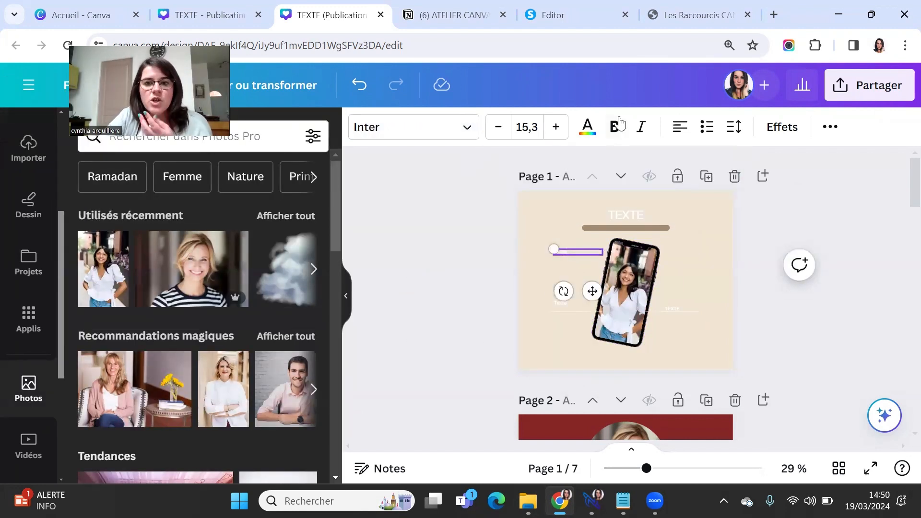
Recolour the bar under the page 1 title with the very dark navy from the Branding 1 palette
click(624, 228)
click(622, 126)
click(303, 222)
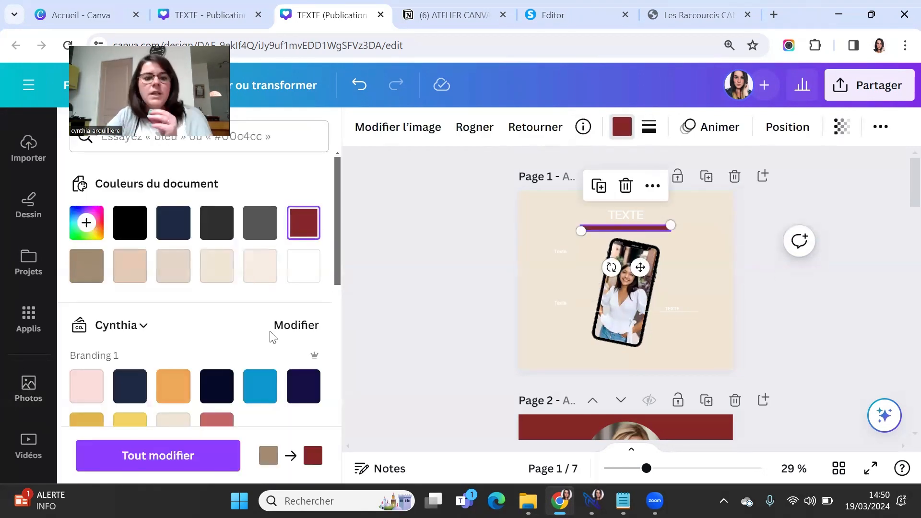
scroll(272, 337, down, 2)
click(216, 314)
Add the outlined pink circle from the "formes aesthetic" illustrations and place it partly off page 1's upper-right corner
scroll(29, 295, up, 4)
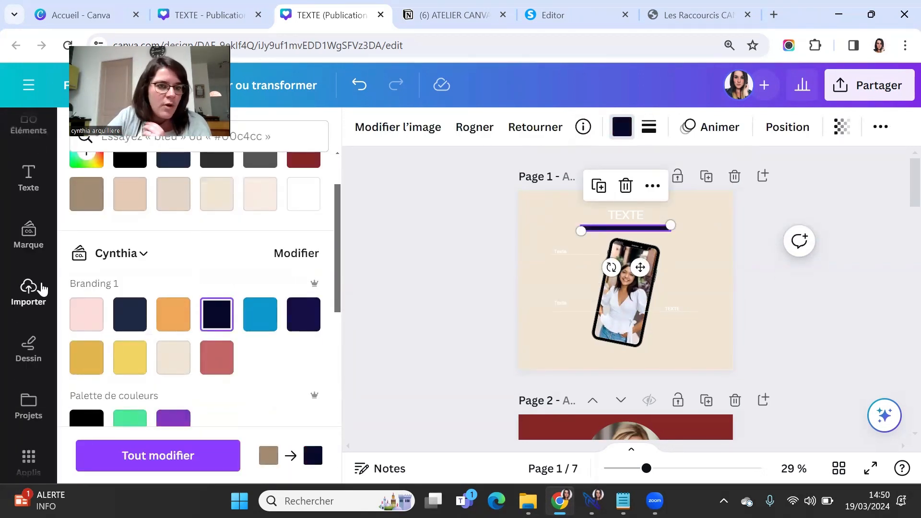
scroll(29, 312, down, 8)
scroll(192, 335, down, 3)
scroll(29, 240, up, 5)
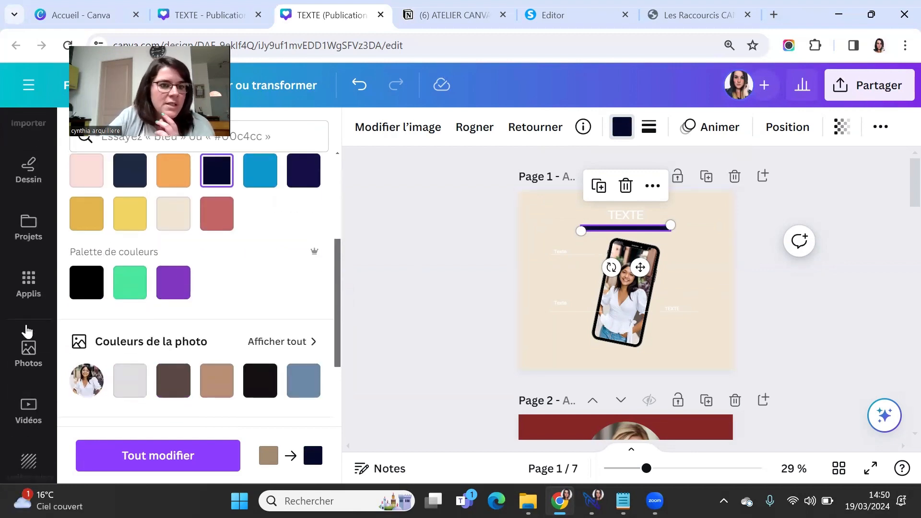
click(28, 189)
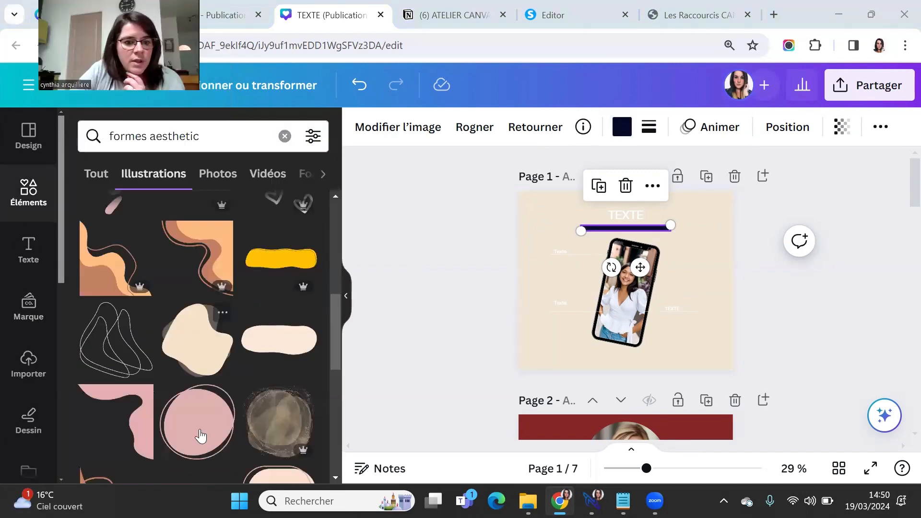
click(200, 434)
drag(618, 249, 725, 170)
click(793, 267)
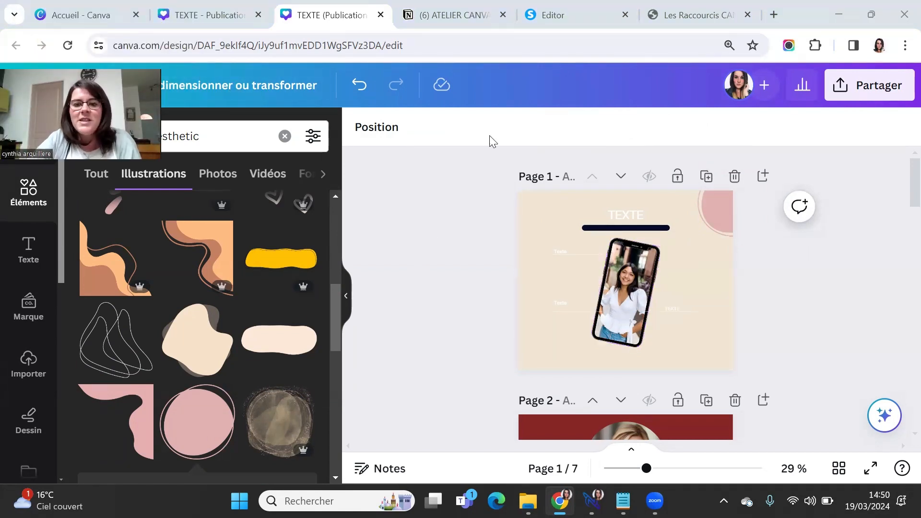
Copy the pink circle from page 1 and paste it into the same corner of page 2
right_click(720, 204)
click(737, 232)
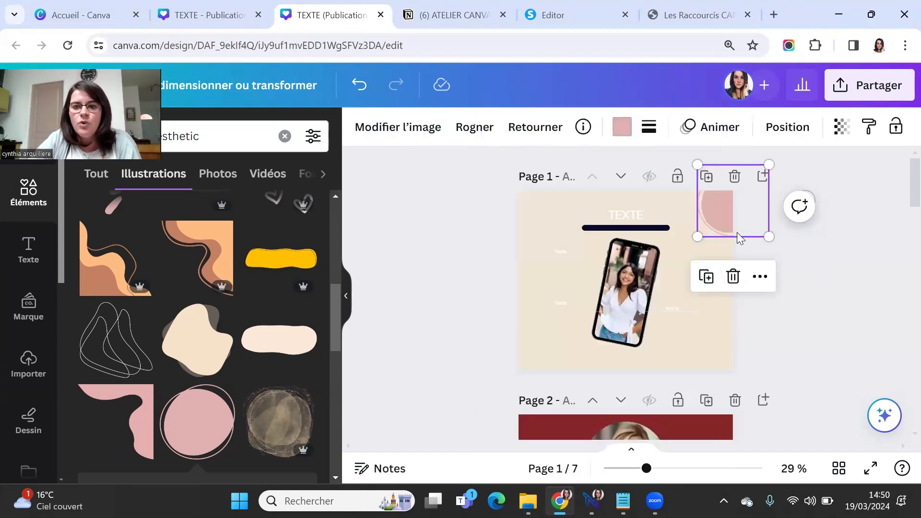
right_click(710, 215)
click(582, 116)
scroll(711, 226, down, 5)
click(711, 226)
key(ctrl+v)
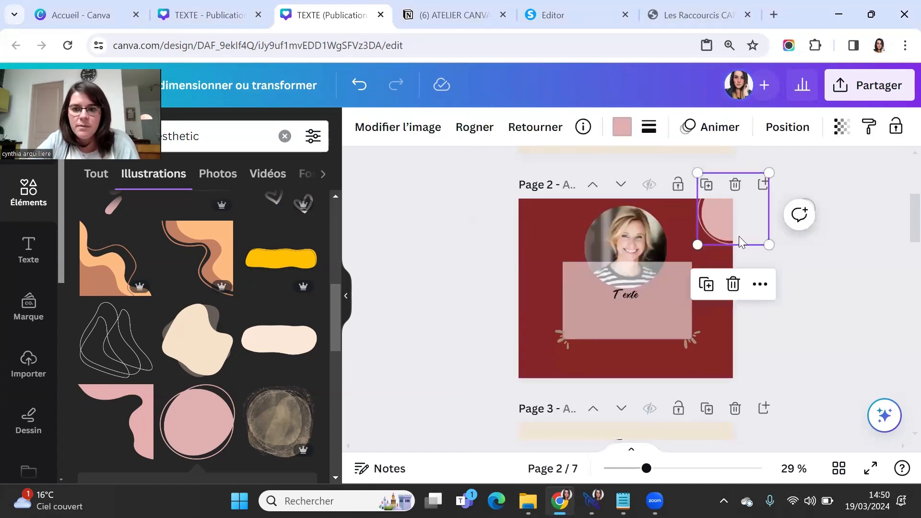
click(847, 333)
scroll(716, 425, up, 5)
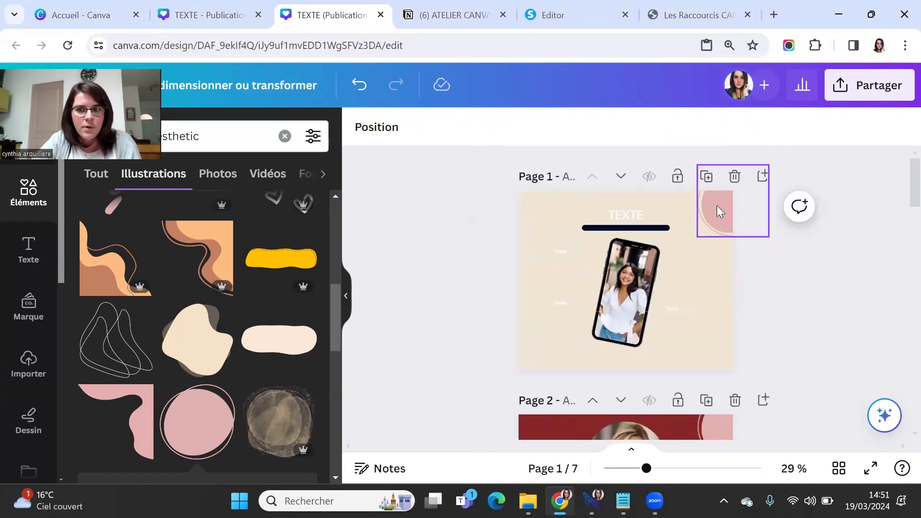
Copy the small brown ornament beside page 2's text box onto page 3, and delete the pasted copy
scroll(737, 269, down, 3)
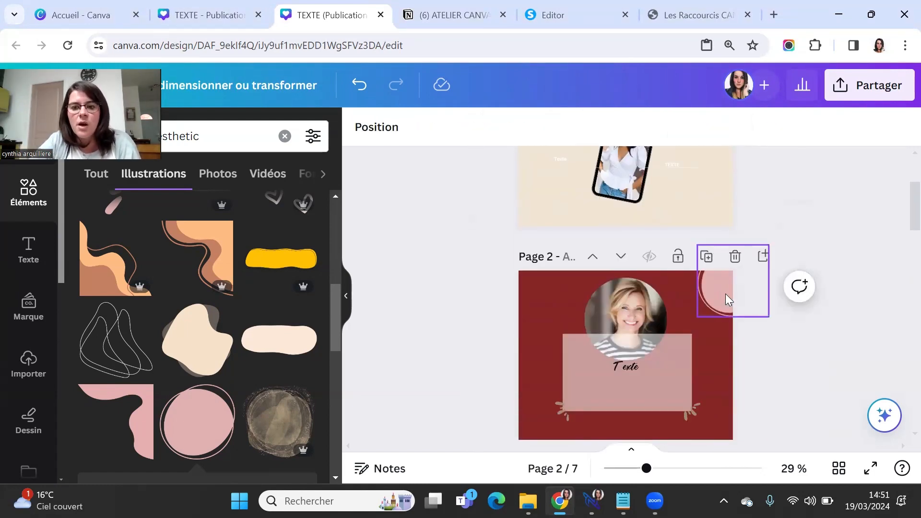
click(724, 293)
scroll(561, 288, down, 2)
right_click(561, 267)
click(586, 88)
scroll(548, 222, down, 4)
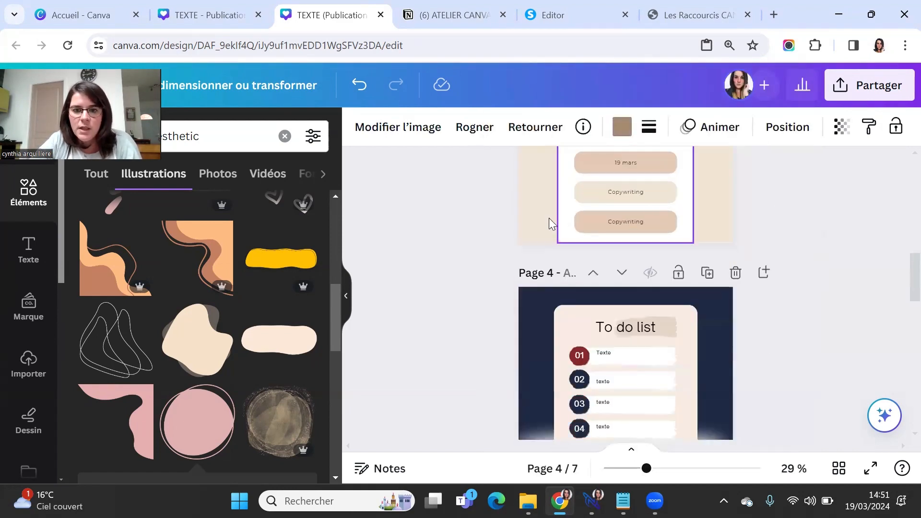
click(548, 222)
key(ctrl+v)
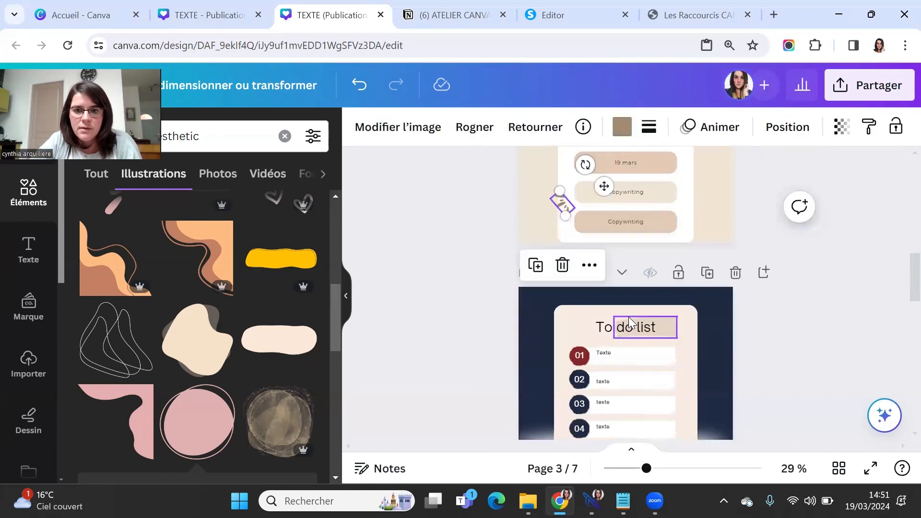
click(561, 266)
Duplicate page 1's phone mockup twice and arrange the three phones side by side below the bar
scroll(569, 271, up, 10)
click(631, 273)
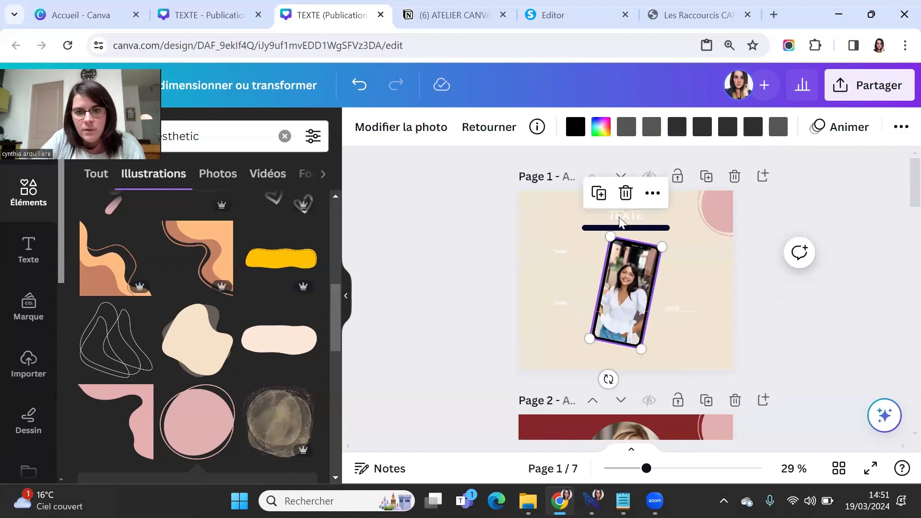
click(598, 195)
drag(629, 293, 691, 296)
click(665, 200)
drag(769, 307, 573, 290)
click(625, 295)
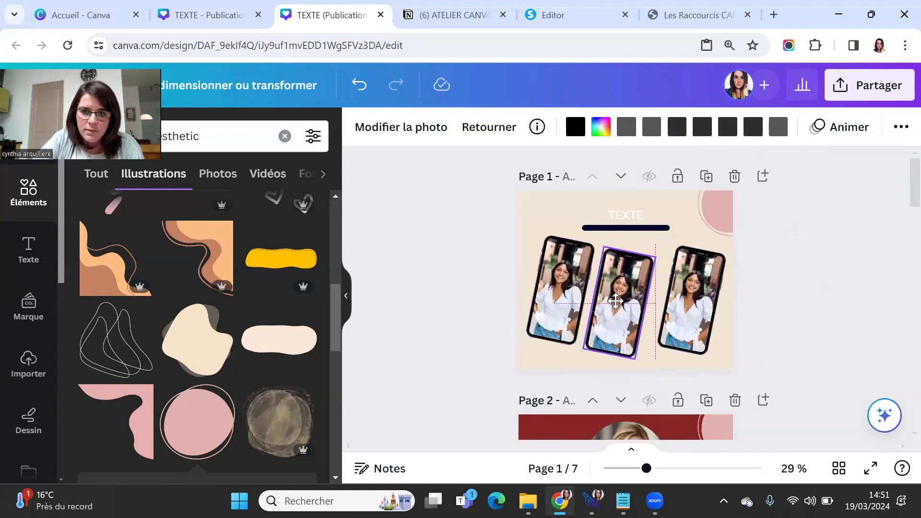
Fill the left phone with the photo of the blonde woman and the right phone with the smiling man's photo
scroll(42, 315, down, 2)
click(29, 314)
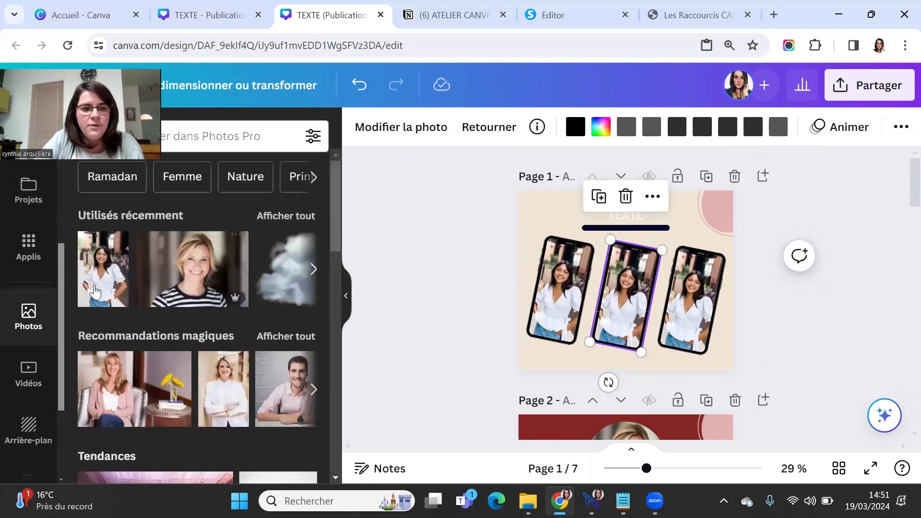
drag(192, 268, 556, 295)
scroll(265, 304, down, 2)
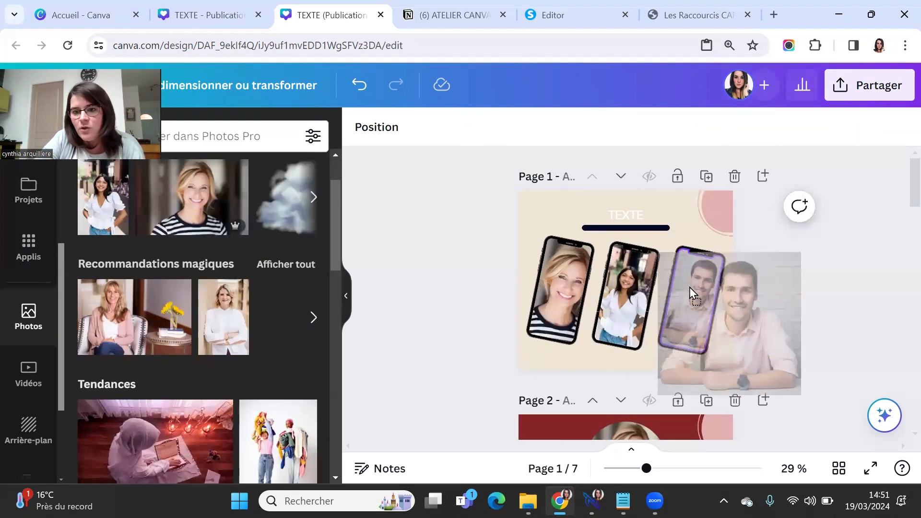
Rotate the left and middle phones upright and adjust their positions on page 1
click(558, 288)
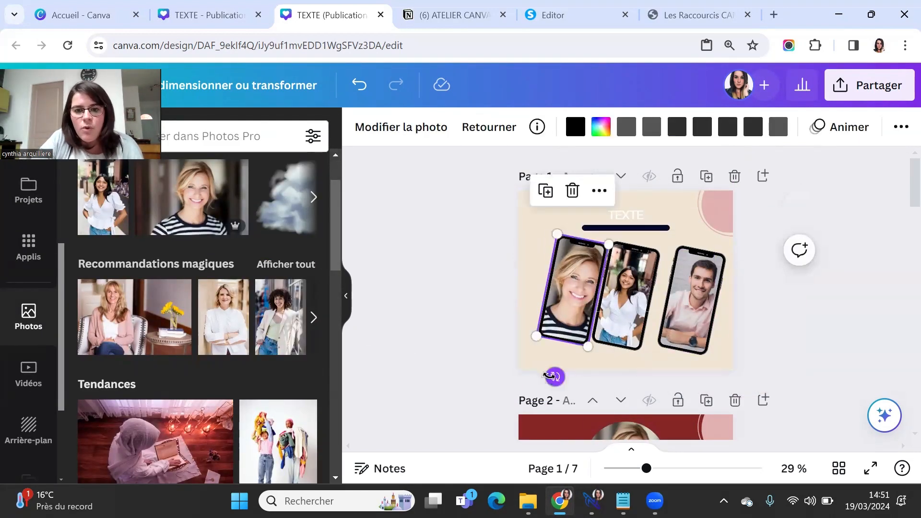
drag(550, 376, 562, 377)
drag(554, 274, 544, 274)
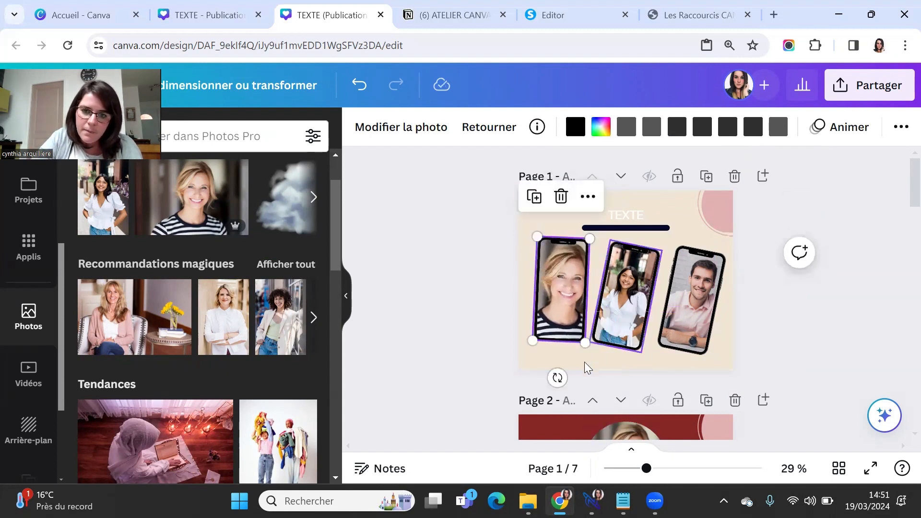
drag(557, 378, 621, 384)
click(618, 307)
drag(626, 304, 621, 298)
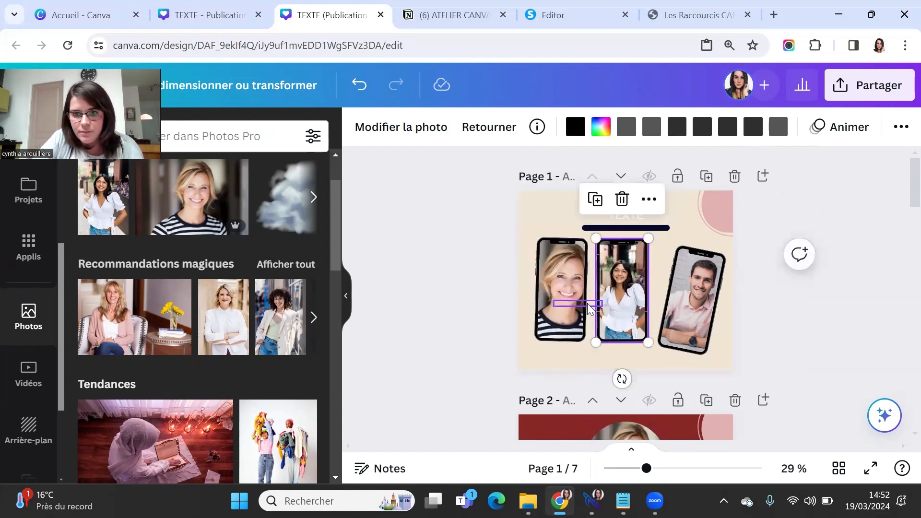
Shift the left phone slightly outward and rotate the right phone upright so all three line up
drag(559, 277, 552, 278)
click(693, 317)
mouse_move(670, 386)
mouse_down()
mouse_move(686, 391)
mouse_move(686, 380)
mouse_up()
click(554, 298)
drag(552, 379, 553, 379)
click(750, 298)
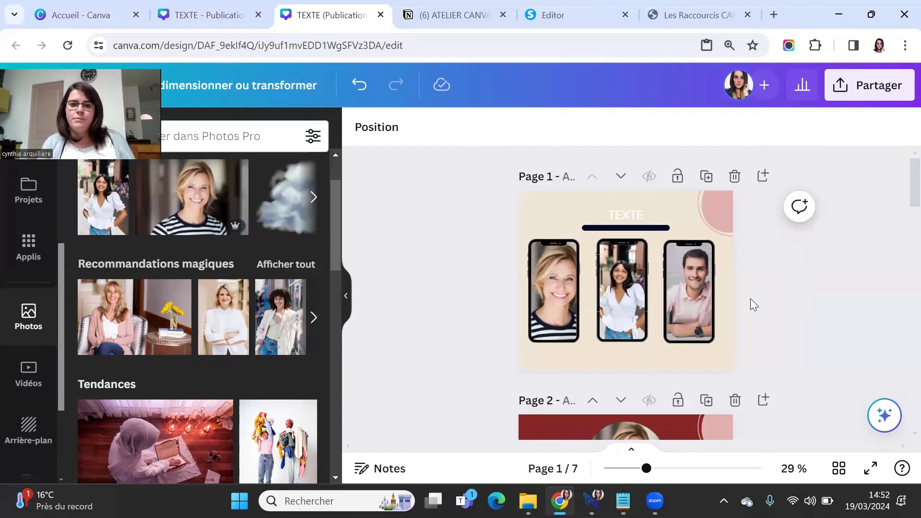
Change the page 1 title to "3 PRODUIIT POUR LA DETOX", widen its text box and position it above the bar
drag(625, 214, 628, 208)
double_click(628, 209)
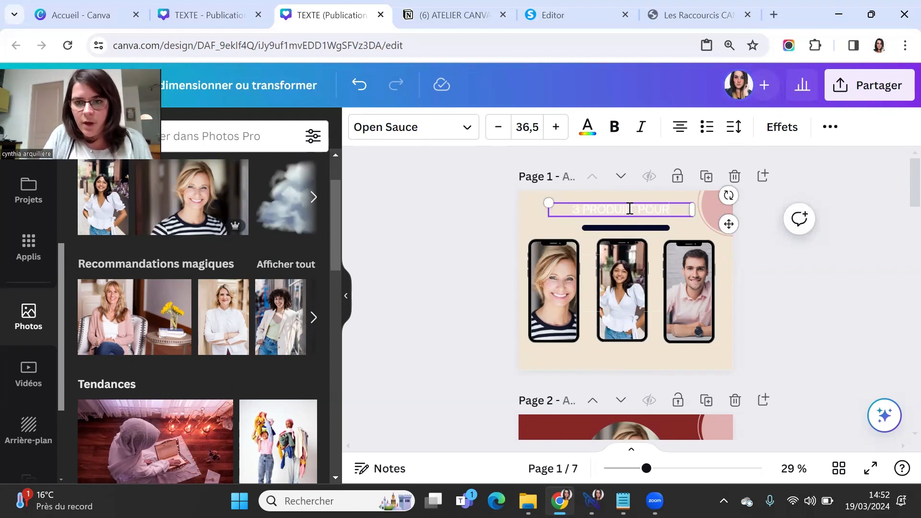
drag(650, 219, 722, 214)
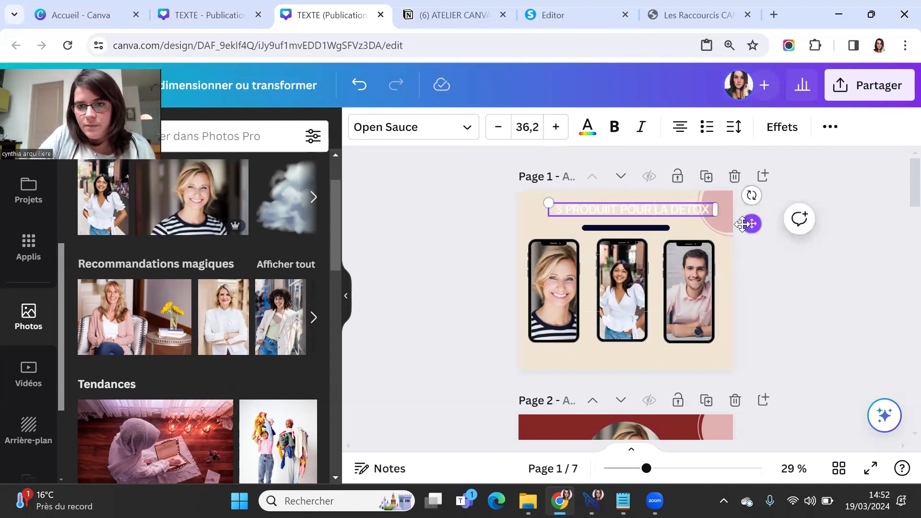
click(838, 257)
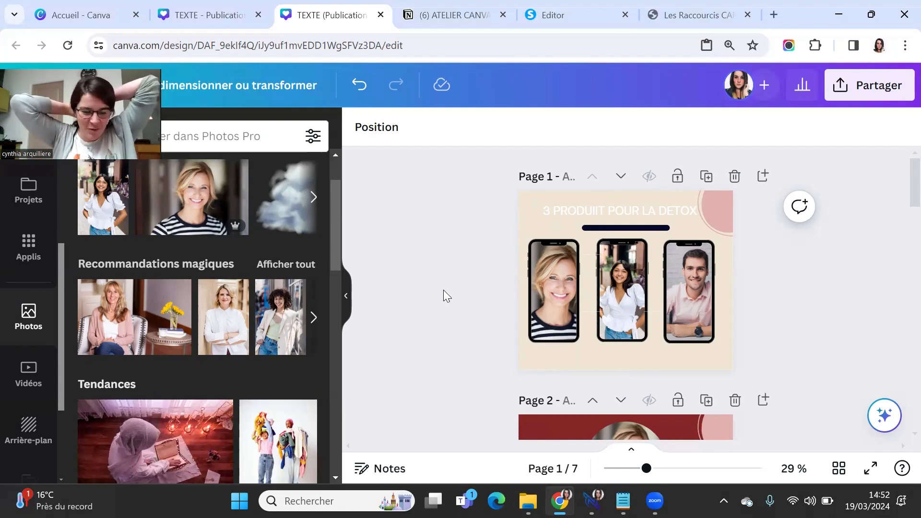
Switch to the ATELIER CANVA page in Notion and copy the full Canva template link
click(446, 15)
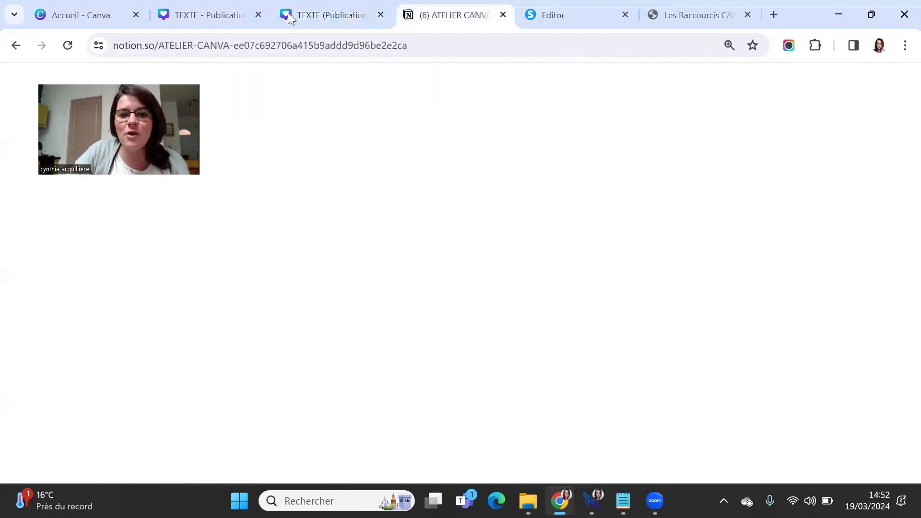
scroll(526, 271, down, 3)
drag(432, 242, 265, 206)
right_click(356, 234)
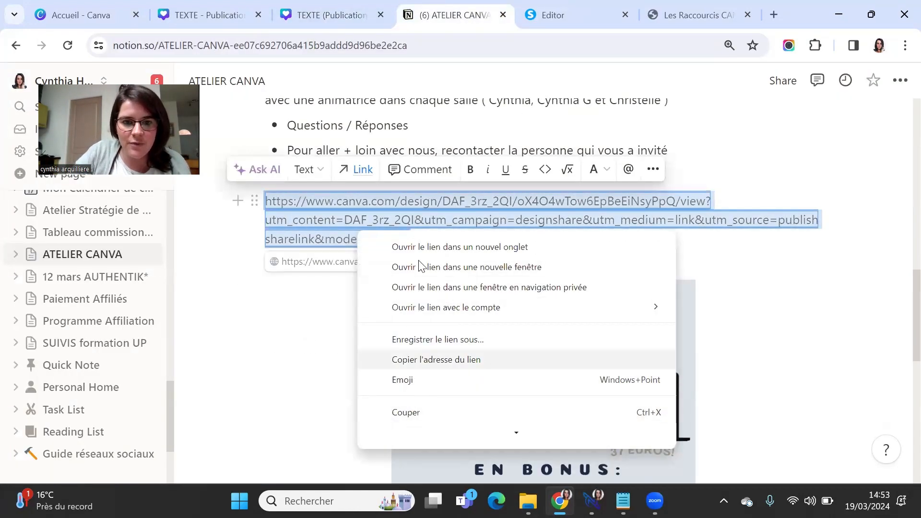
click(424, 411)
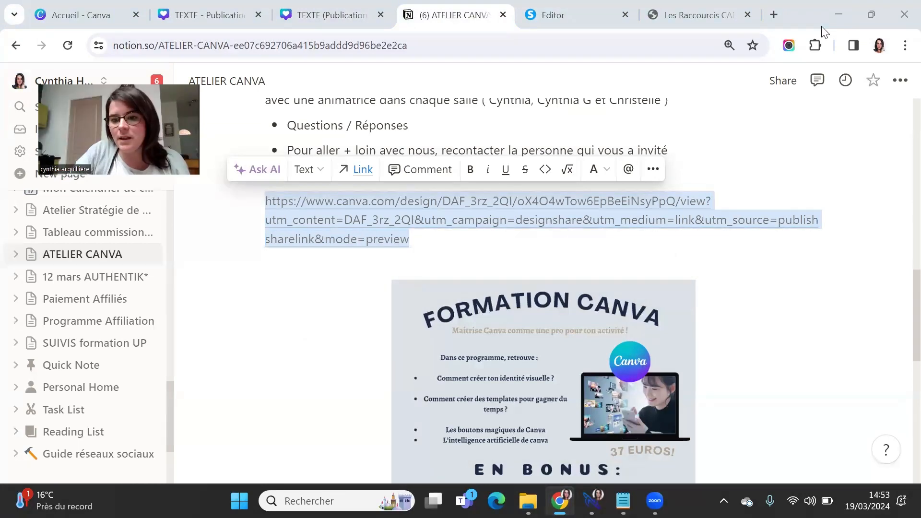
Open the shared Canva template from the Notion workshop page and open the model for editing
scroll(549, 312, up, 8)
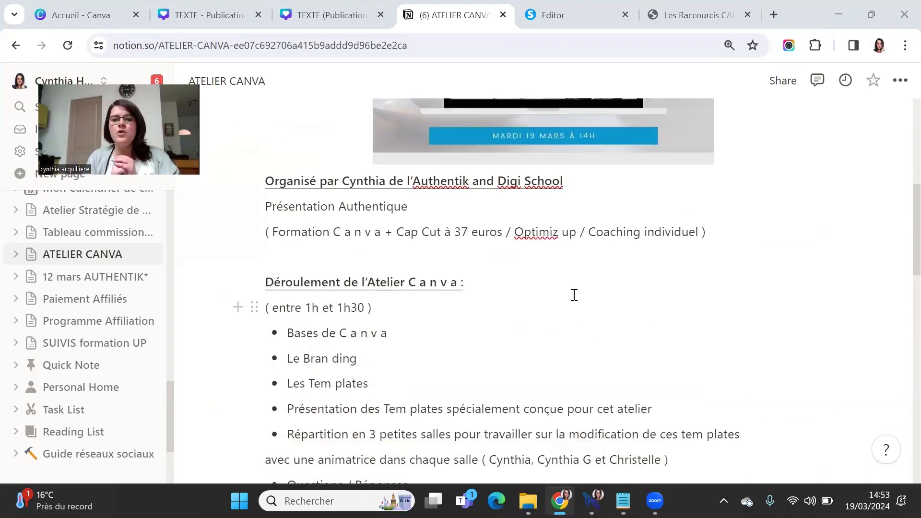
scroll(574, 295, up, 3)
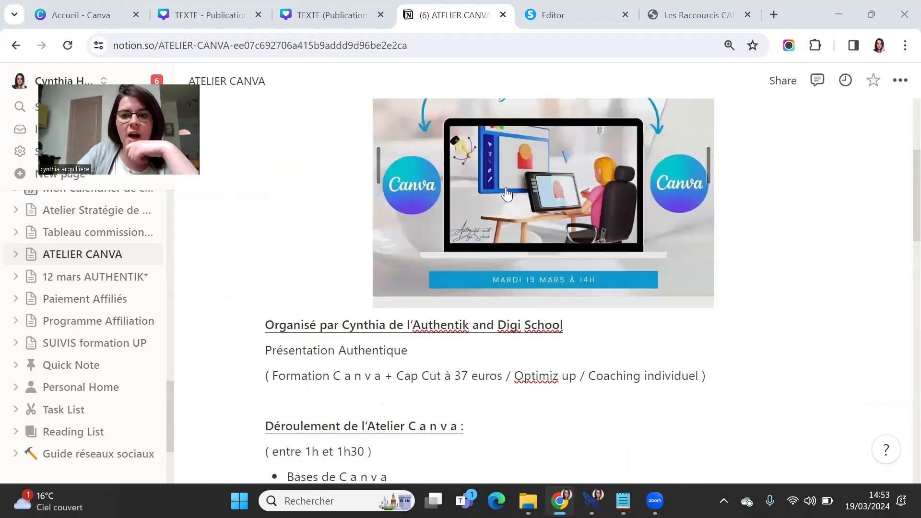
click(541, 214)
scroll(560, 212, down, 4)
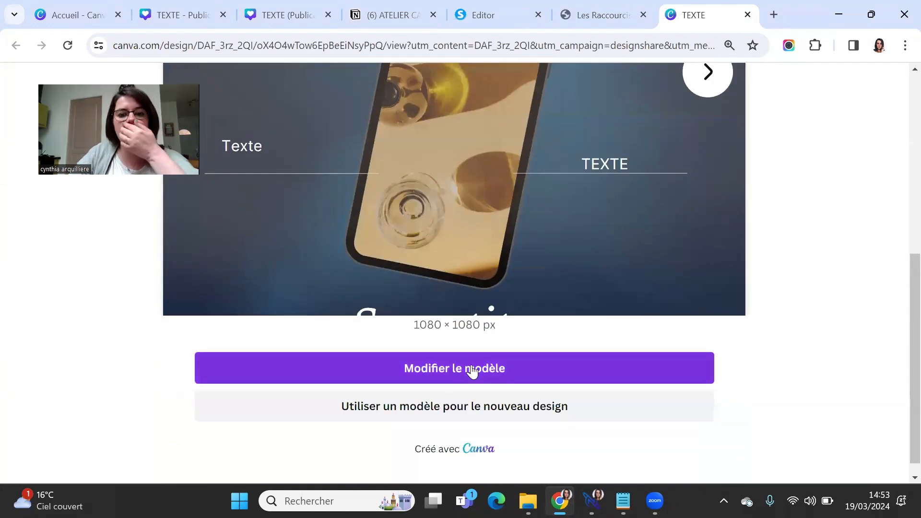
click(468, 357)
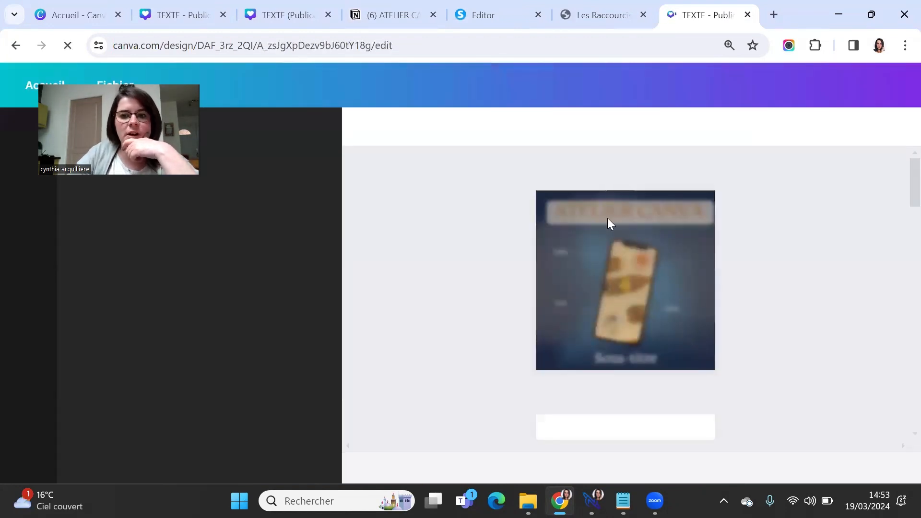